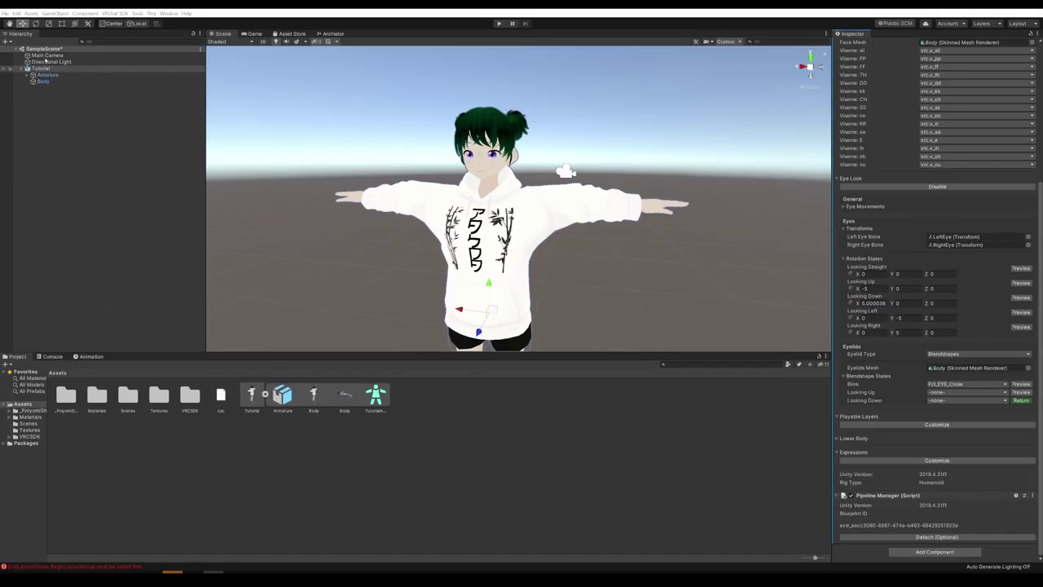
- Duplicate the Tutorial avatar in the scene and deactivate the original
click(36, 139)
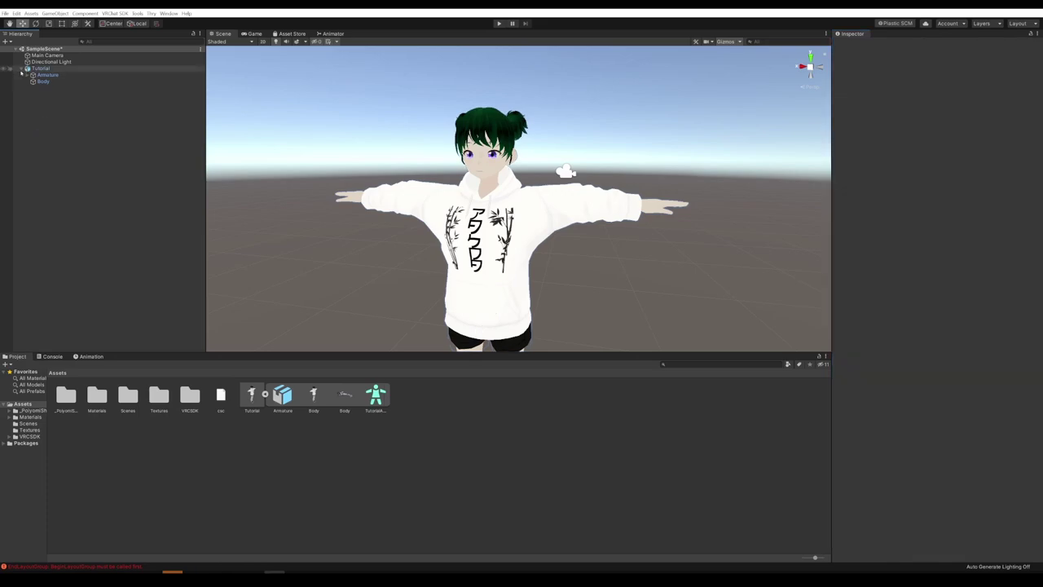
click(22, 69)
click(52, 70)
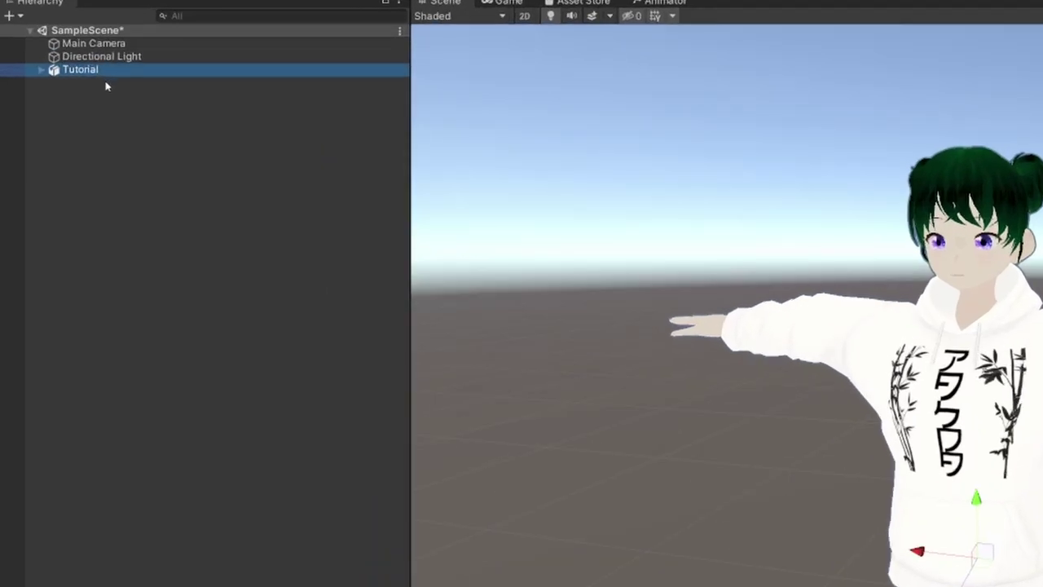
key(ctrl+d)
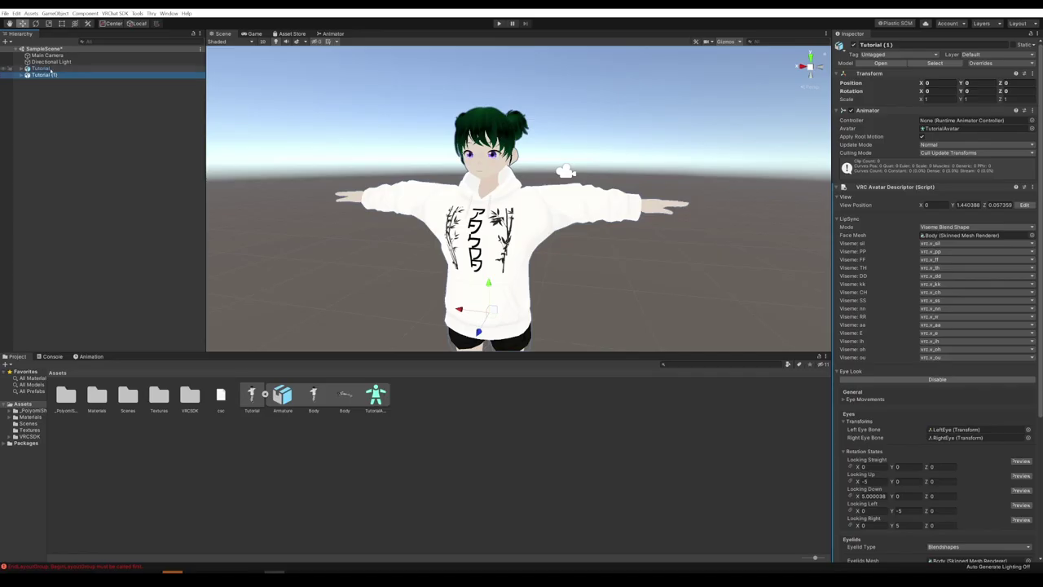
click(101, 70)
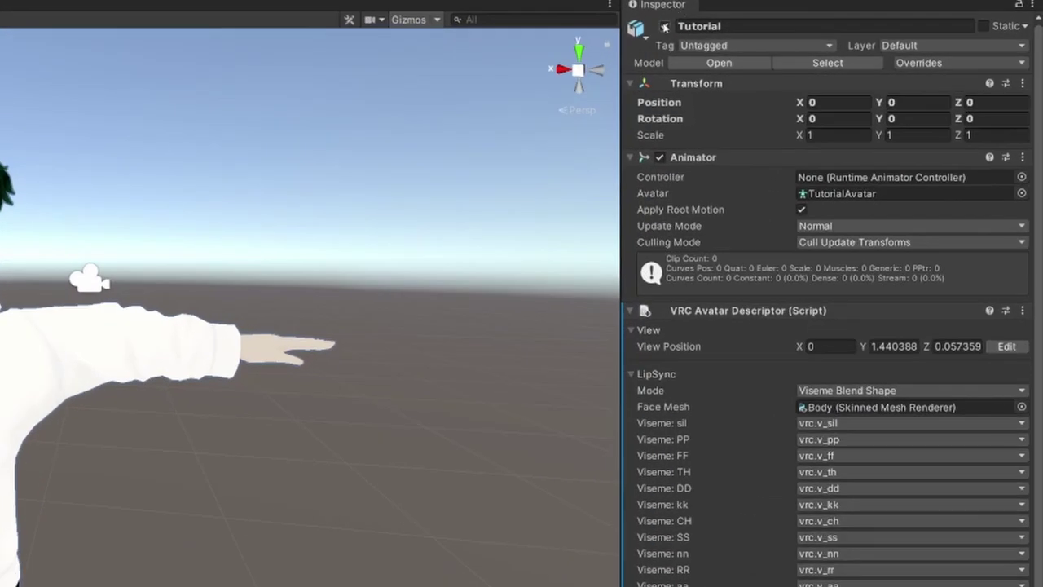
click(664, 27)
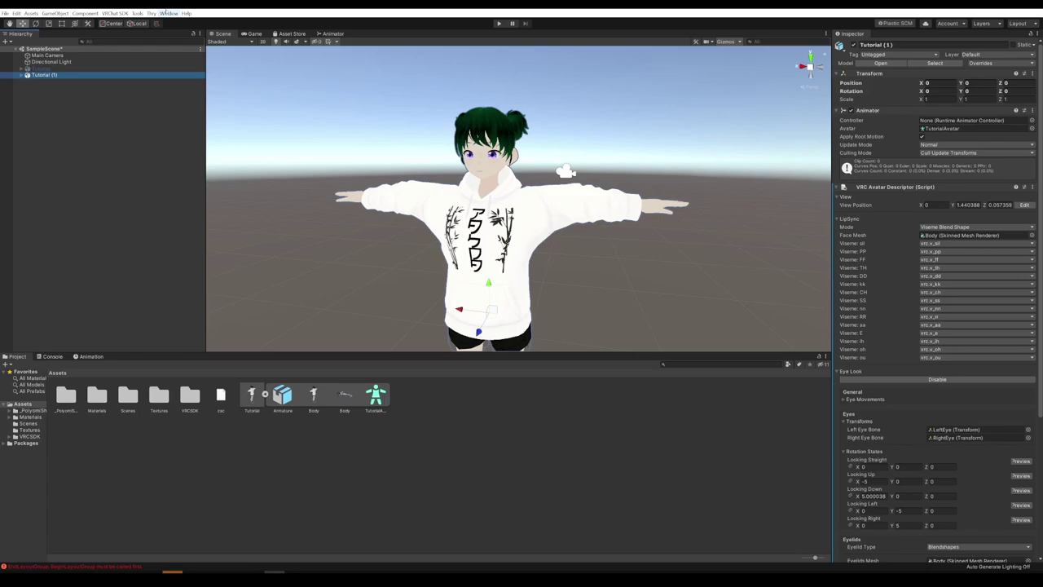
- Open the Animation window for the Tutorial (1) avatar and dock it beside the Console
click(168, 13)
mouse_move(181, 22)
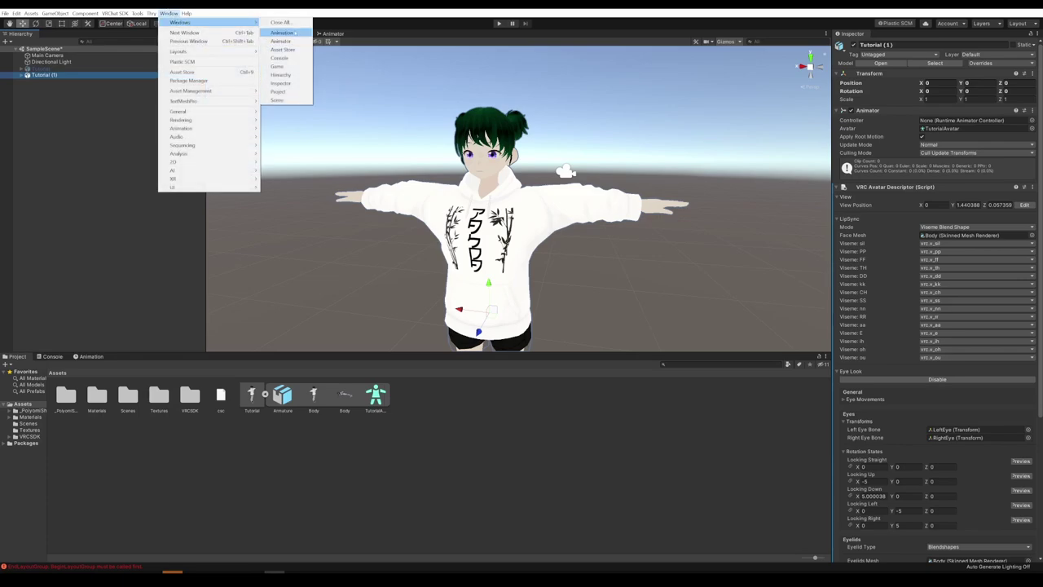
click(281, 33)
mouse_move(91, 356)
mouse_down()
mouse_move(98, 162)
mouse_move(233, 65)
mouse_move(220, 123)
mouse_move(94, 356)
mouse_up()
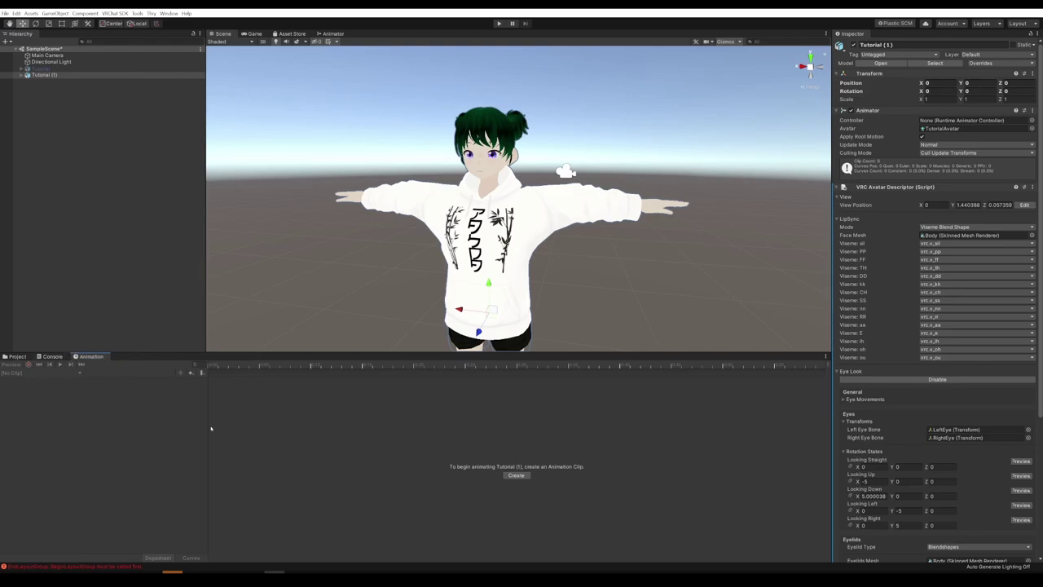
- Select the Body mesh of Tutorial (1) and expand its BlendShapes to review the Fcl_ALL expressions
click(487, 277)
click(836, 147)
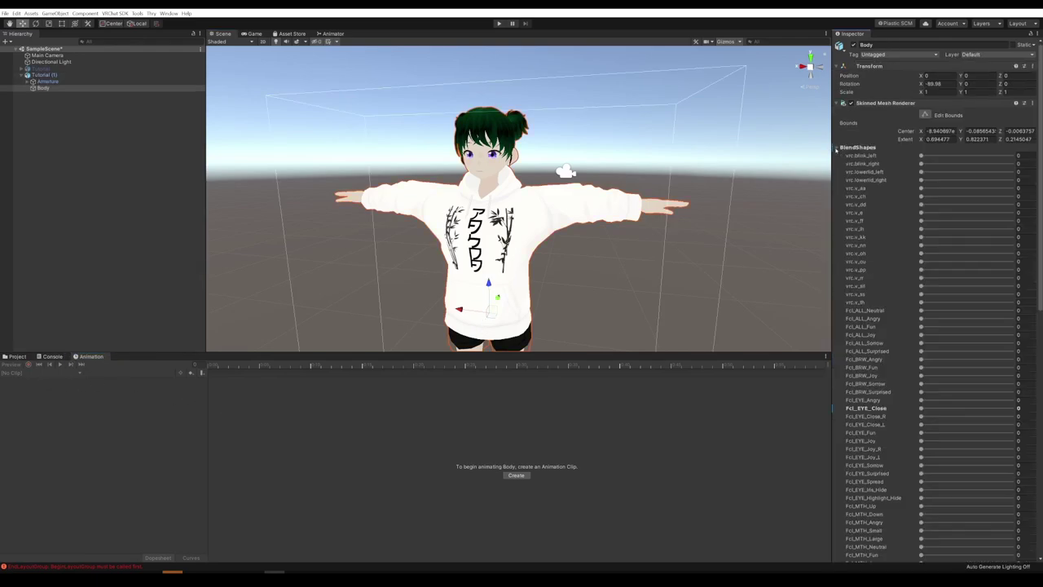
scroll(876, 195, down, 10)
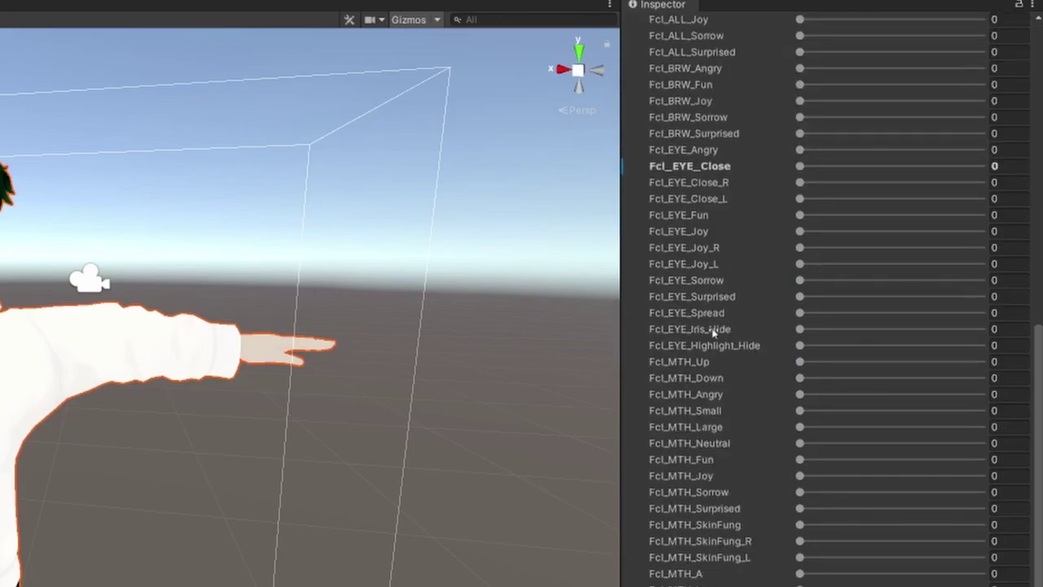
scroll(713, 330, up, 3)
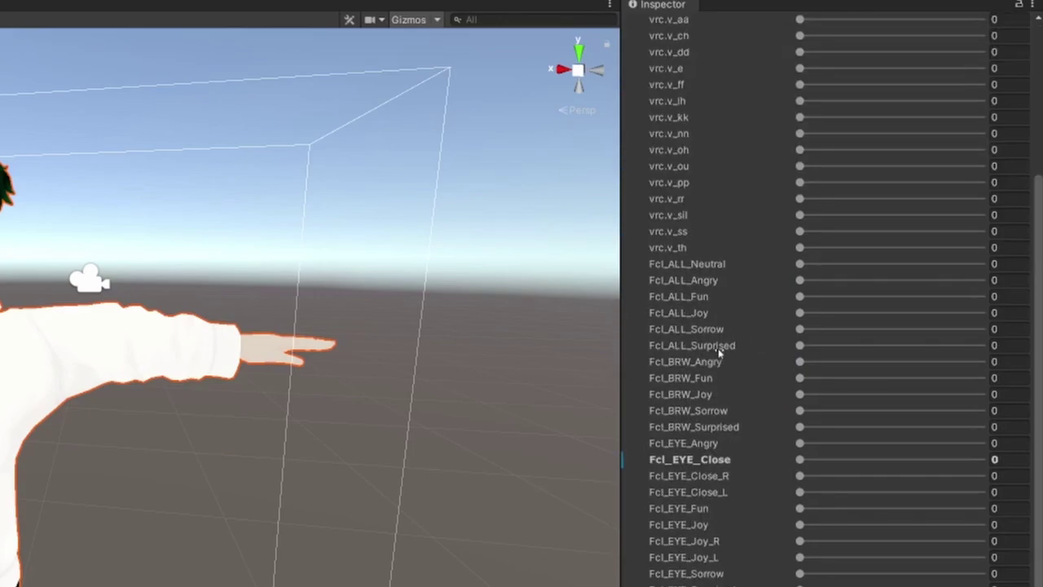
scroll(878, 206, down, 3)
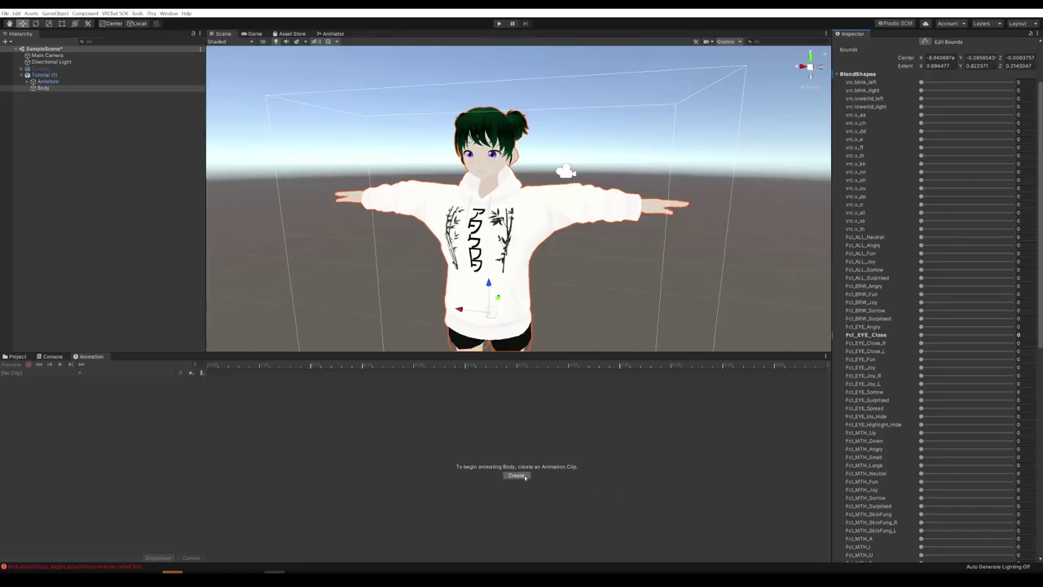
- Create an animation clip named Neutral for the Body mesh in a new Animations folder inside Assets
click(516, 475)
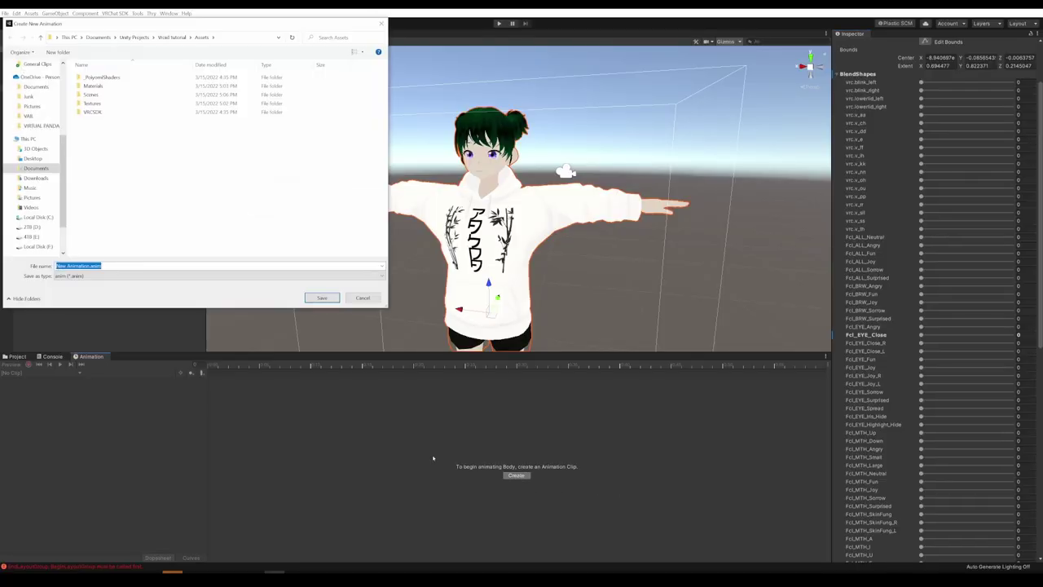
click(58, 52)
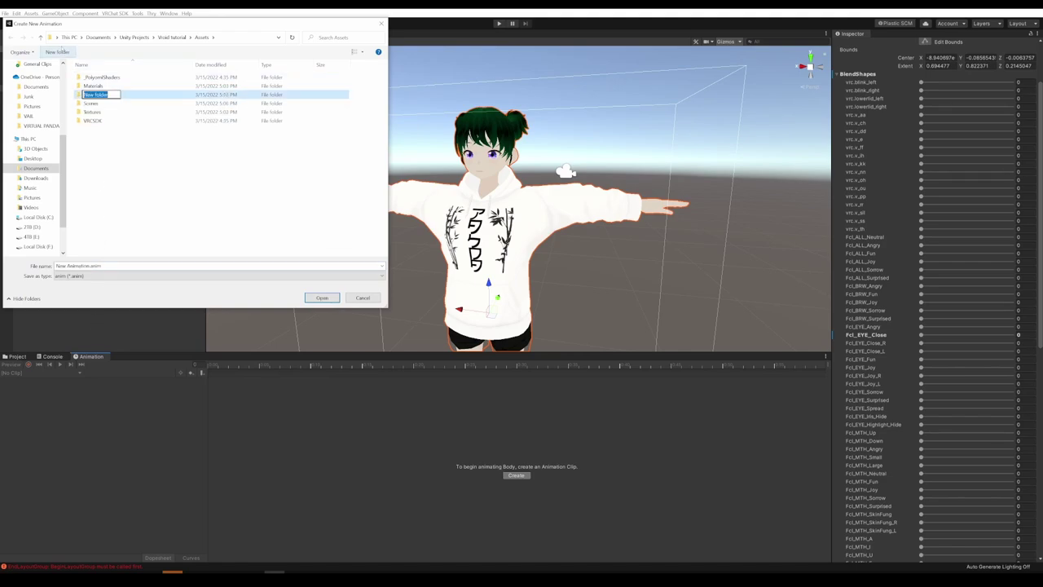
text(Animations)
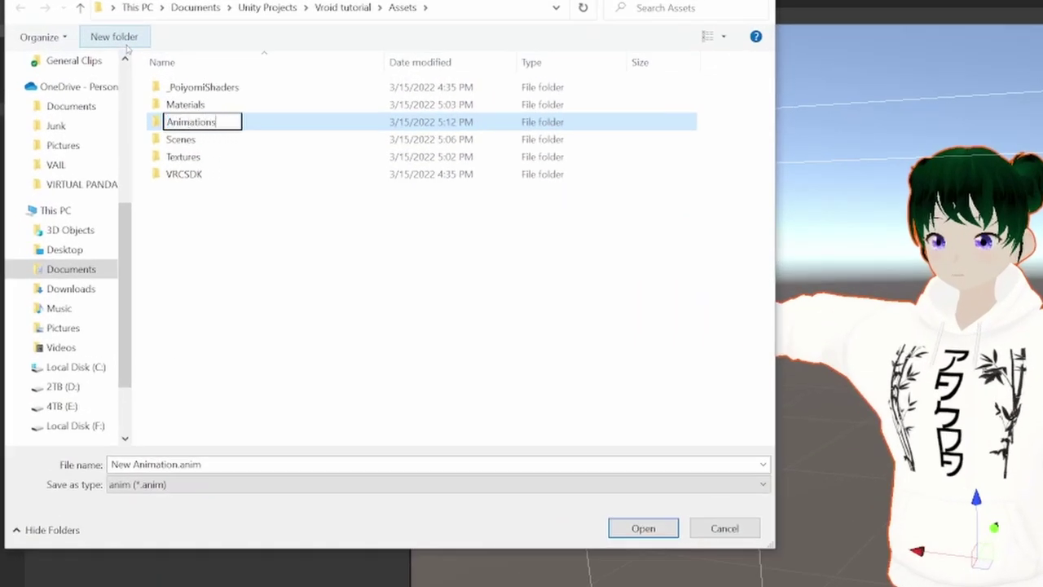
key(Return)
key(Return)
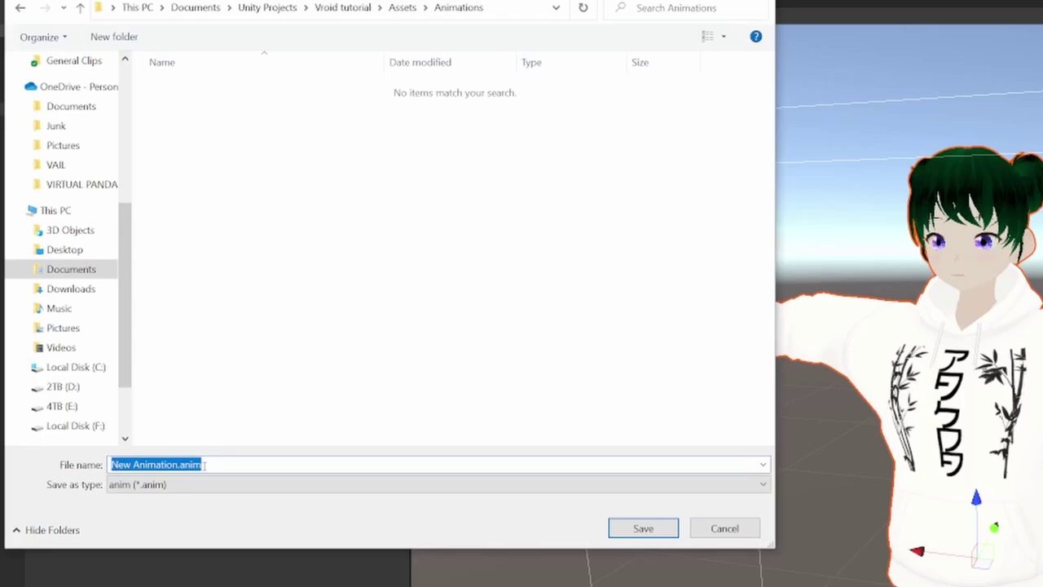
text(Neutral)
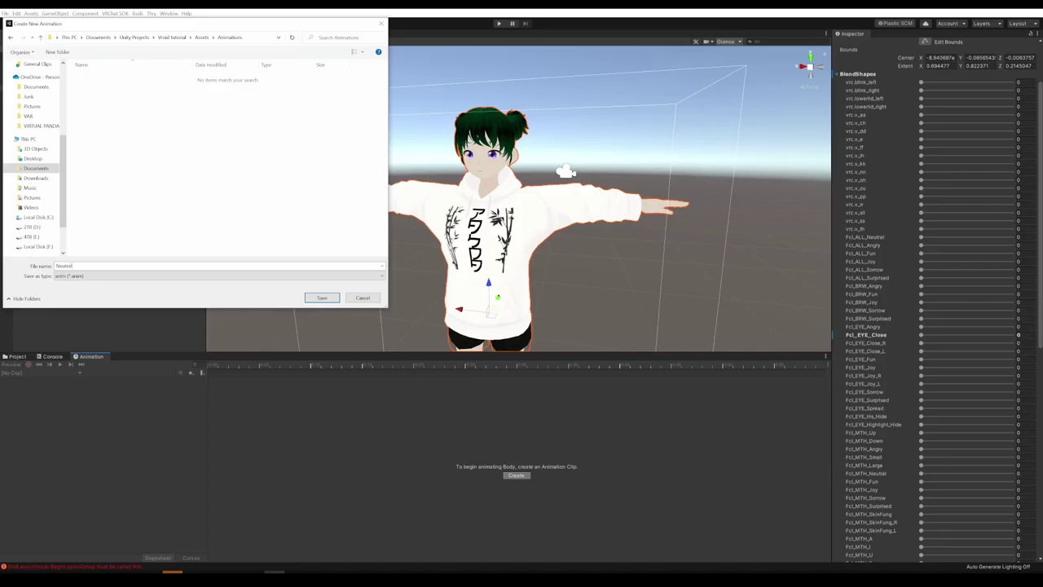
key(Return)
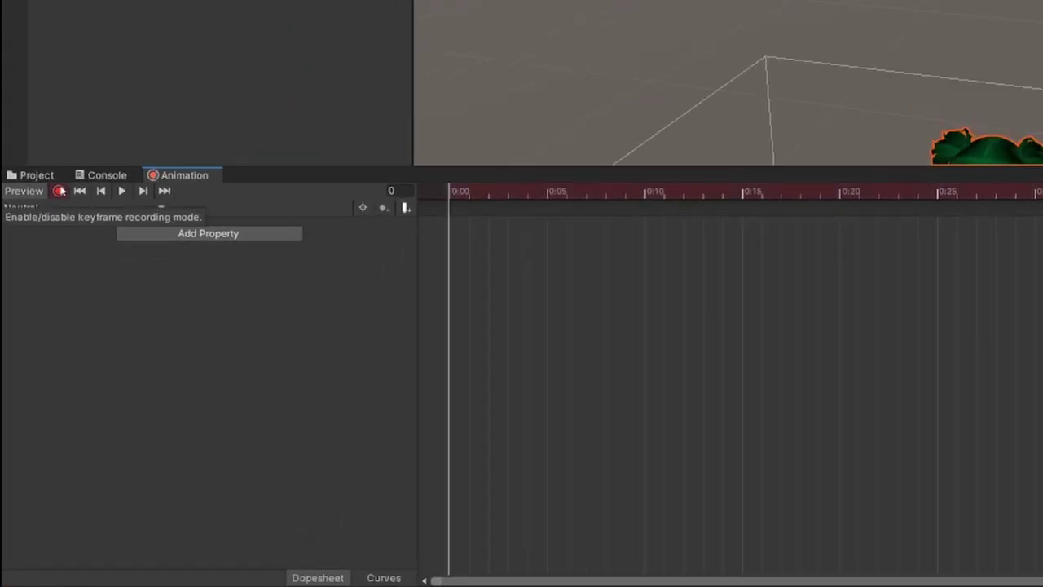
- Record the Fcl_ALL_Neutral blendshape at 100 on frame 0 of the Neutral clip, ending the keyframe recording
middle_drag(1024, 39, 506, 144)
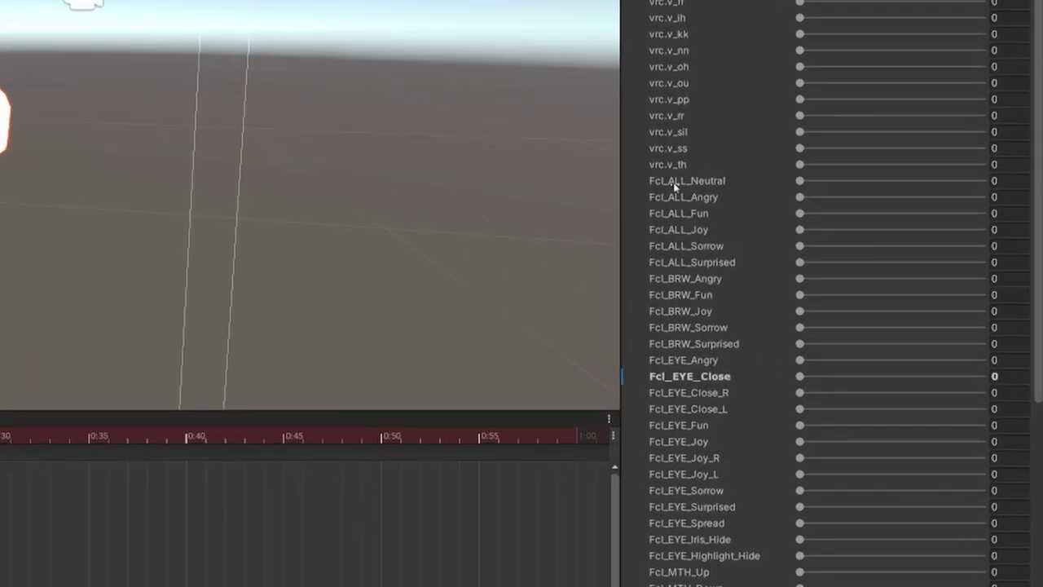
drag(801, 181, 1041, 184)
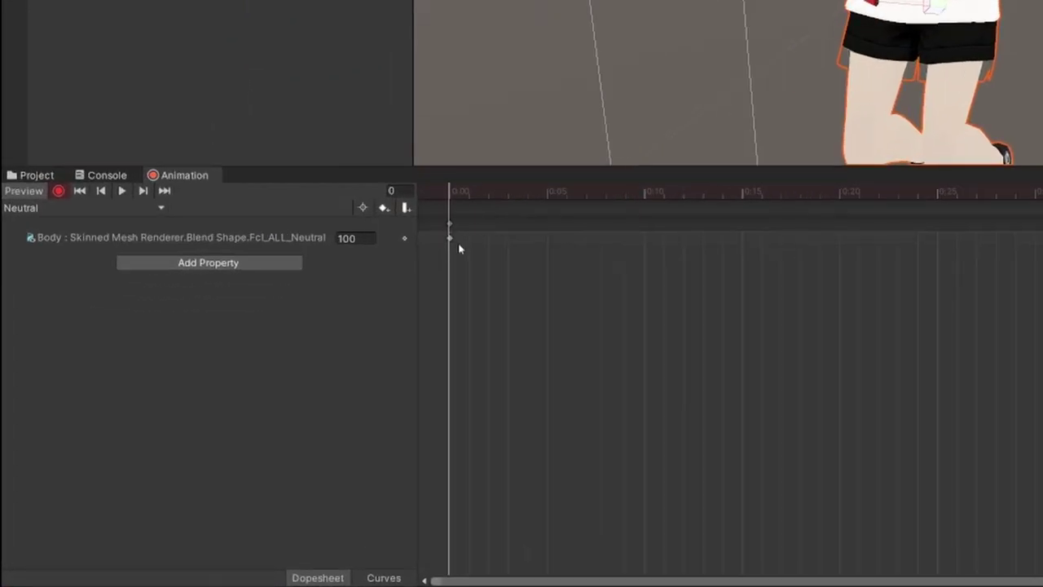
click(58, 191)
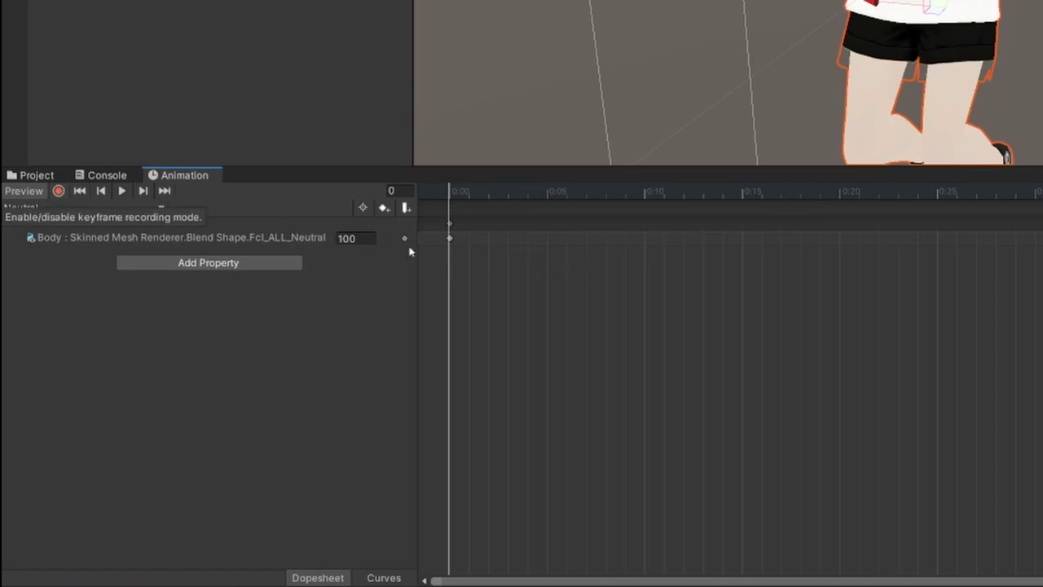
- Add a matching Fcl_ALL_Neutral keyframe with value 100 at frame 1 of the Neutral clip
drag(442, 210, 475, 259)
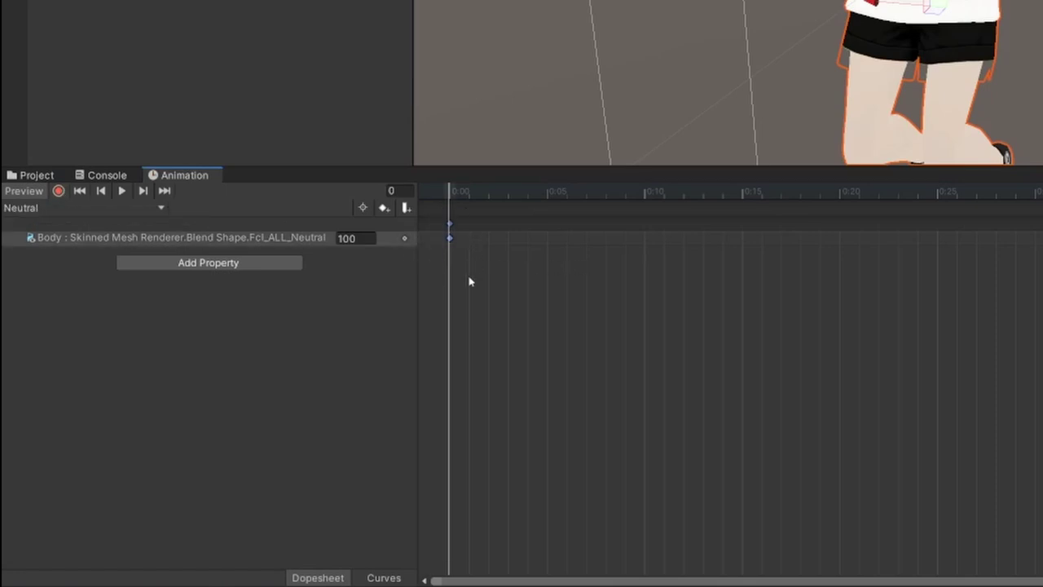
click(466, 195)
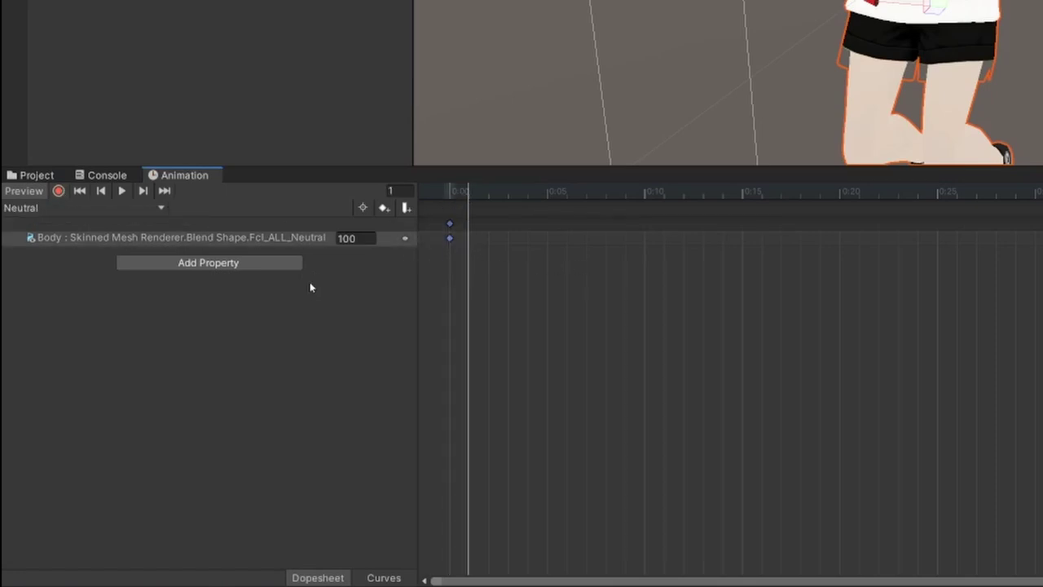
key(k)
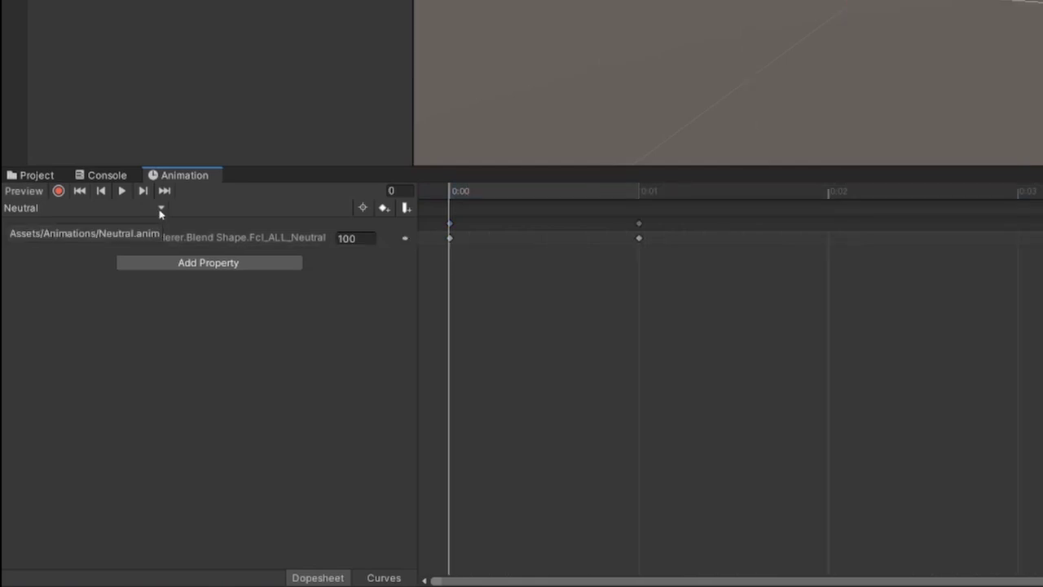
- Start a further new animation clip from the Neutral clip's clip list
click(160, 210)
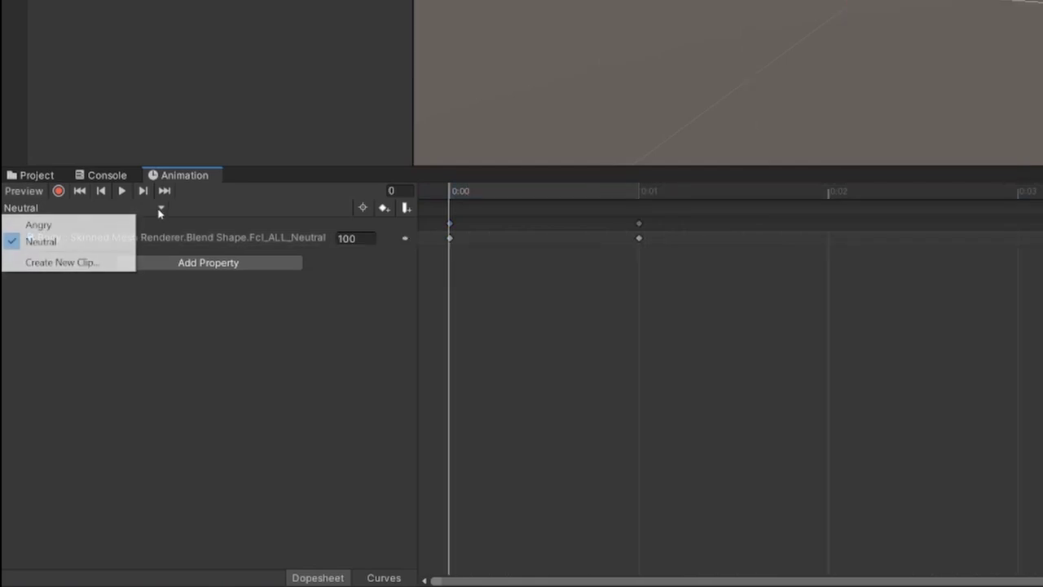
click(65, 262)
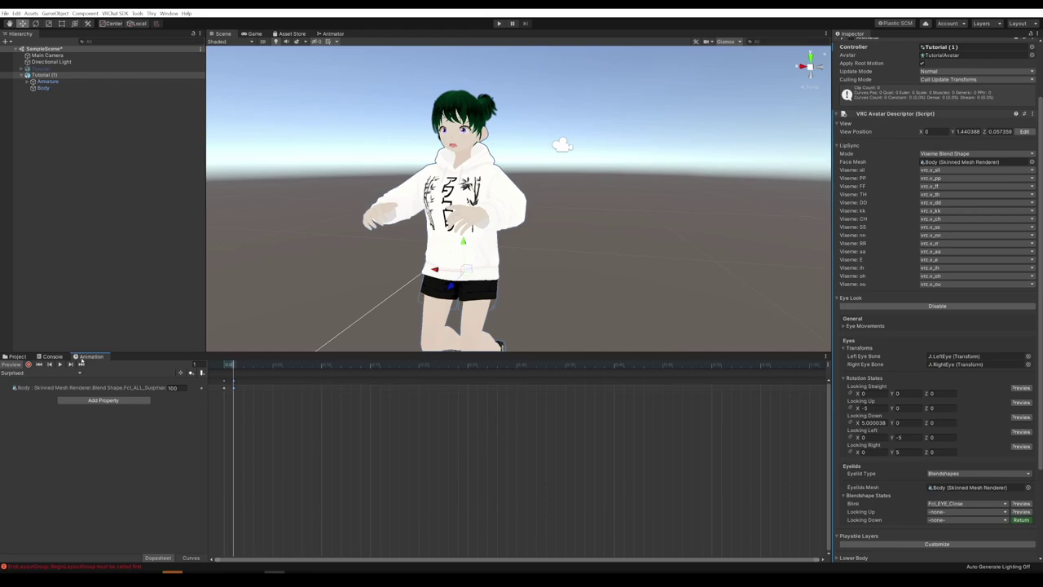
- Deactivate the Tutorial (1) avatar and reactivate the original Tutorial avatar
click(45, 74)
scroll(853, 46, up, 3)
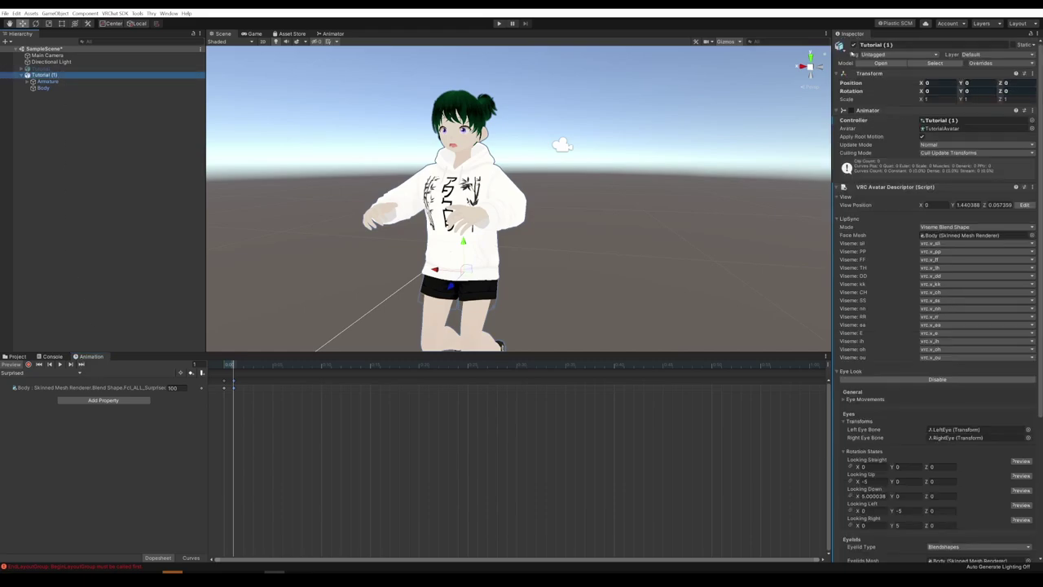
click(852, 45)
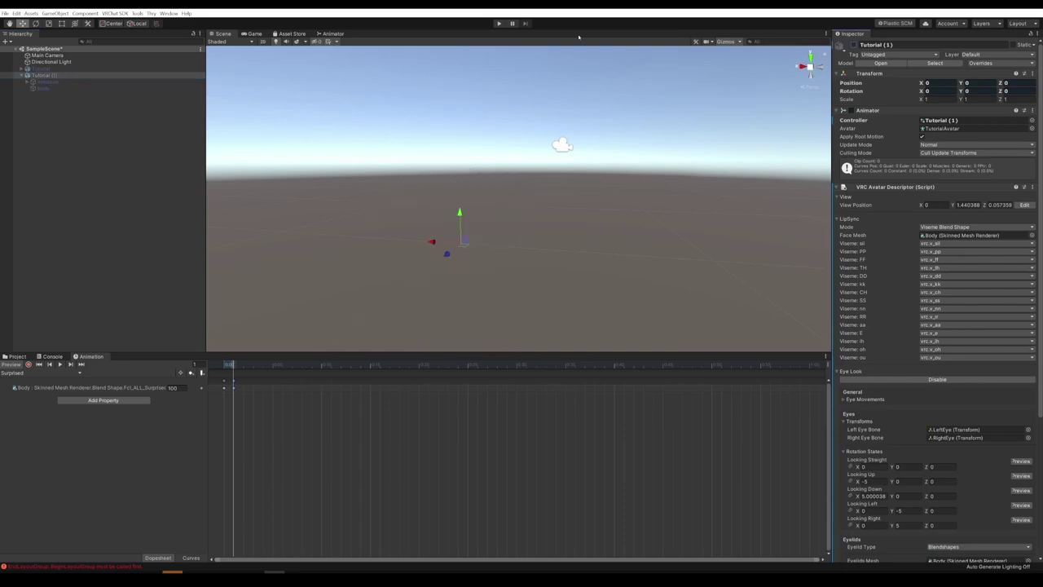
click(41, 68)
click(853, 45)
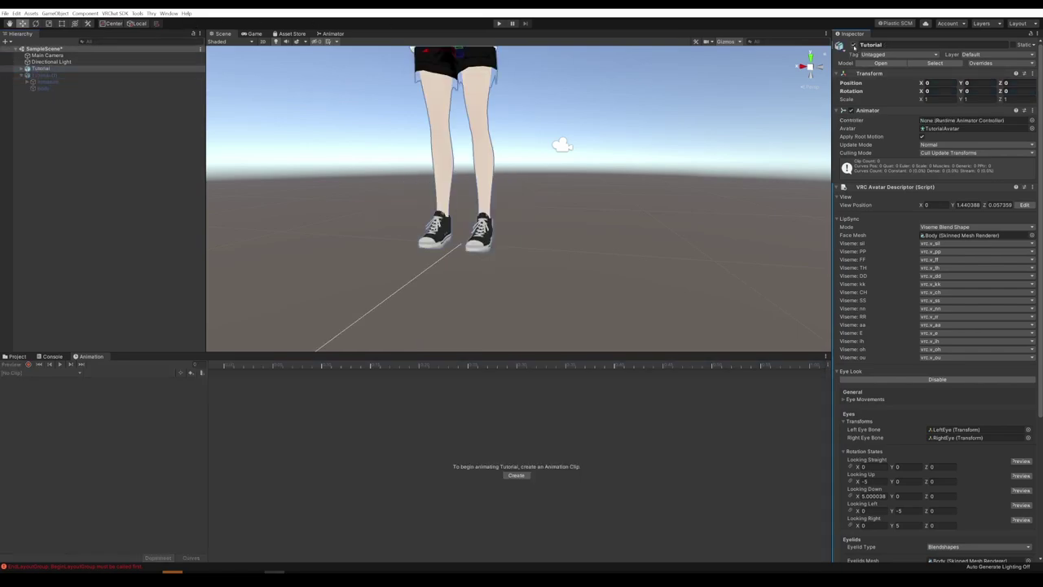
scroll(396, 242, down, 5)
- Open the project folder Assets/VRCSDK/Examples3/Animation/Controllers
click(17, 356)
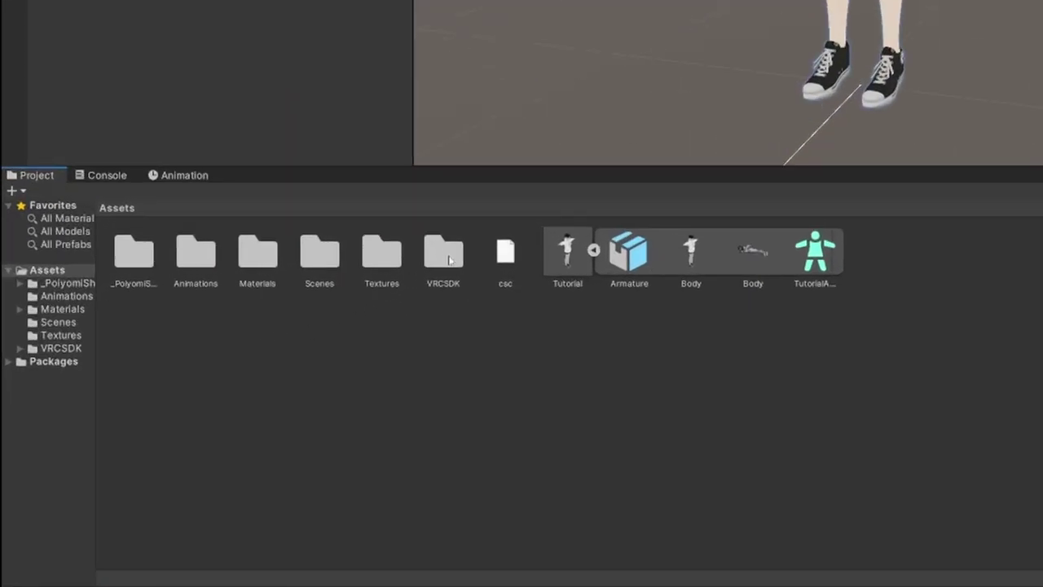
double_click(448, 259)
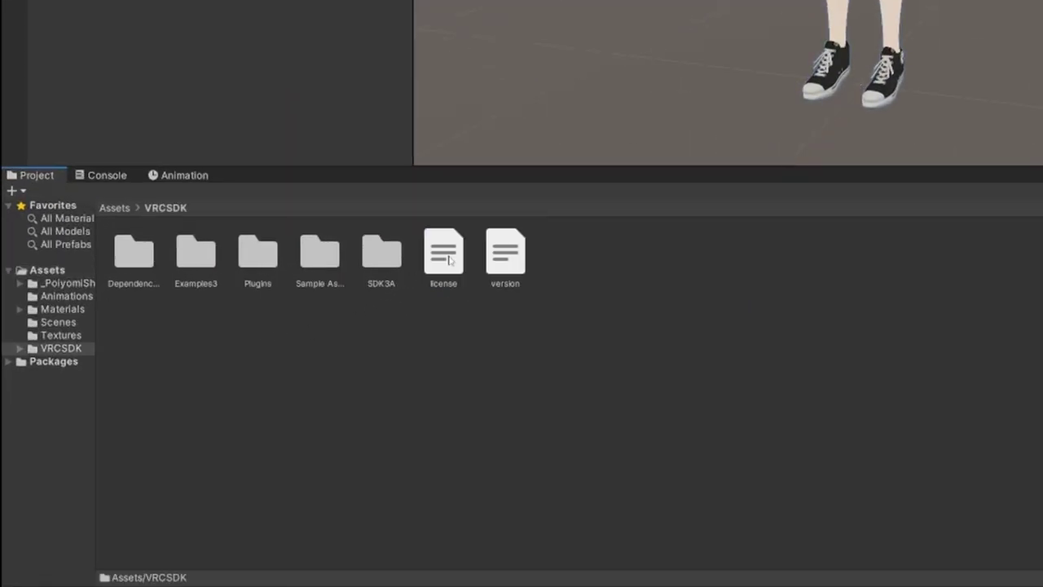
double_click(188, 251)
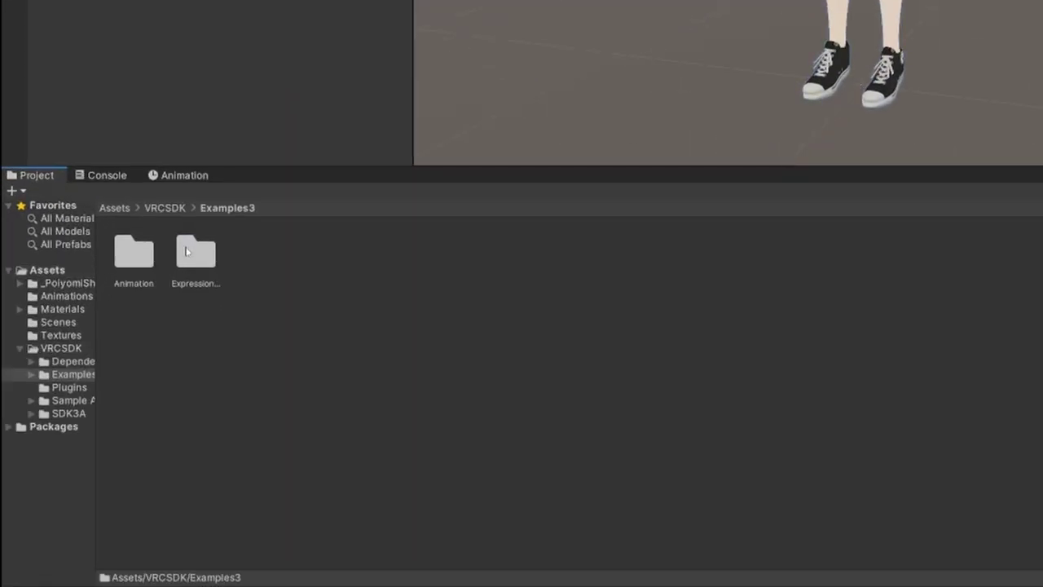
double_click(137, 261)
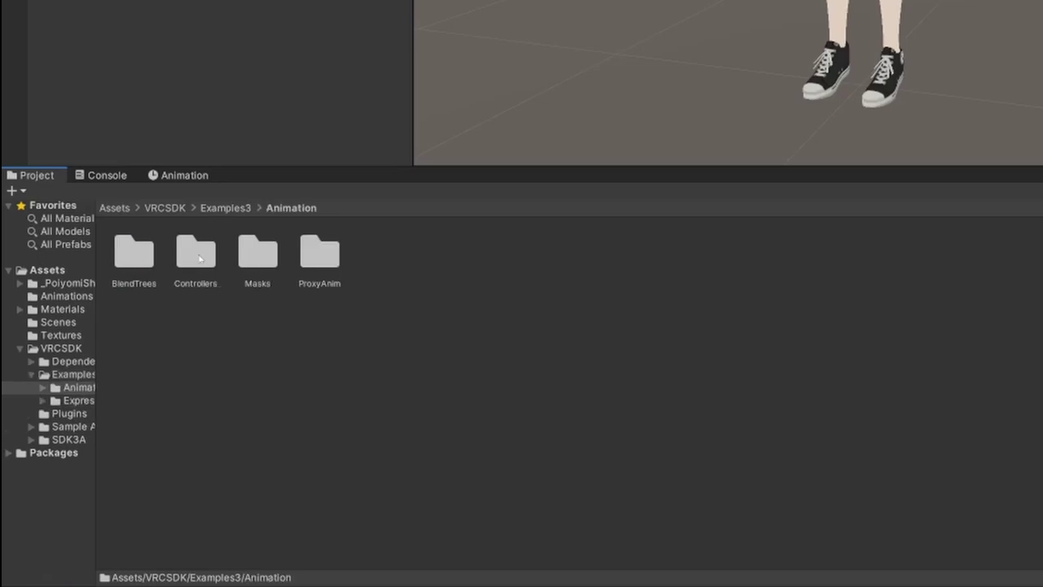
double_click(199, 259)
- Duplicate the vrc_AvatarV3HandsLayer controller and move the copy into the main Assets folder
click(267, 254)
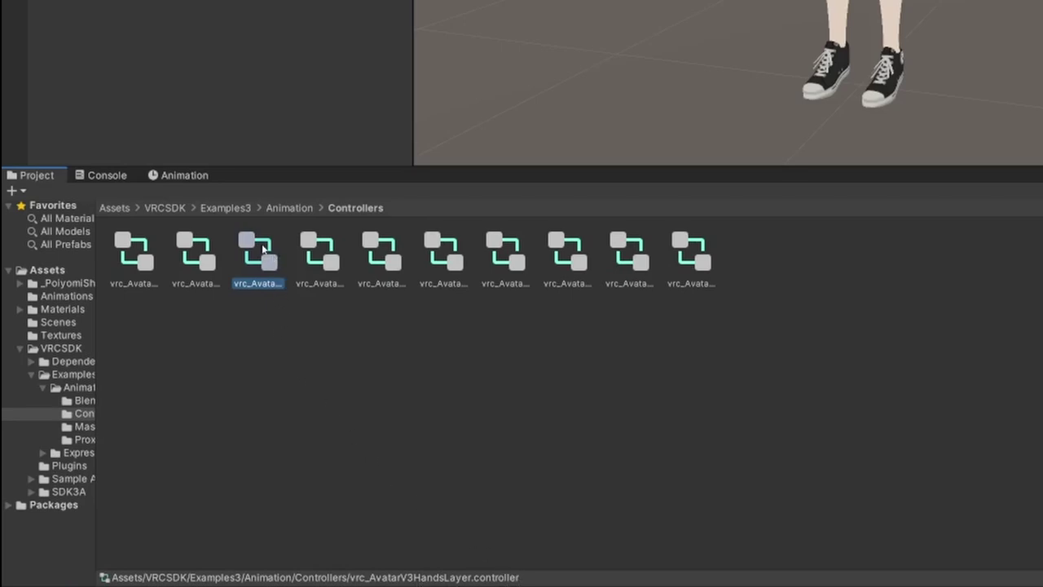
key(ctrl+d)
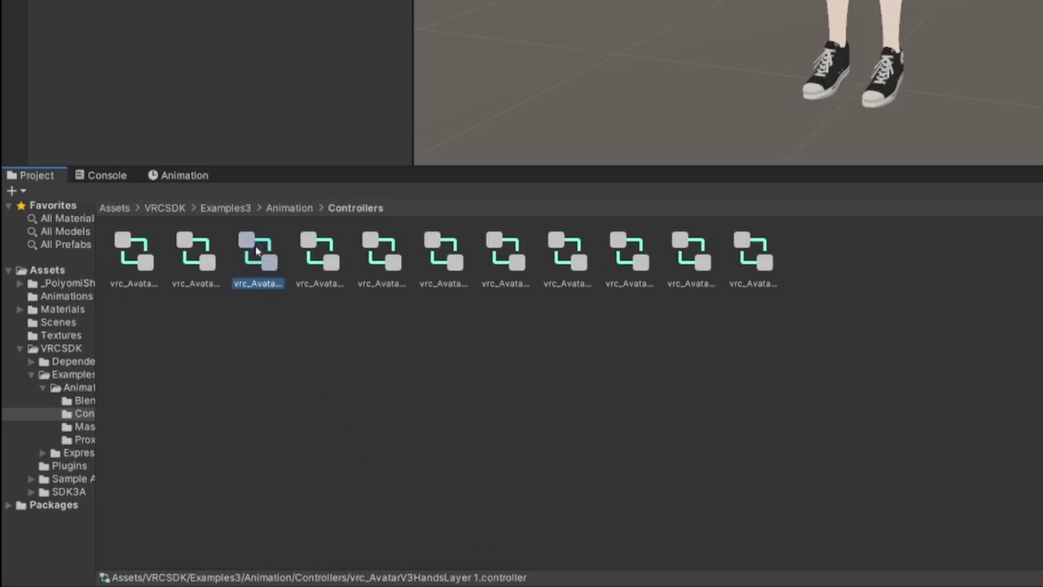
click(283, 337)
click(261, 251)
drag(259, 254, 41, 273)
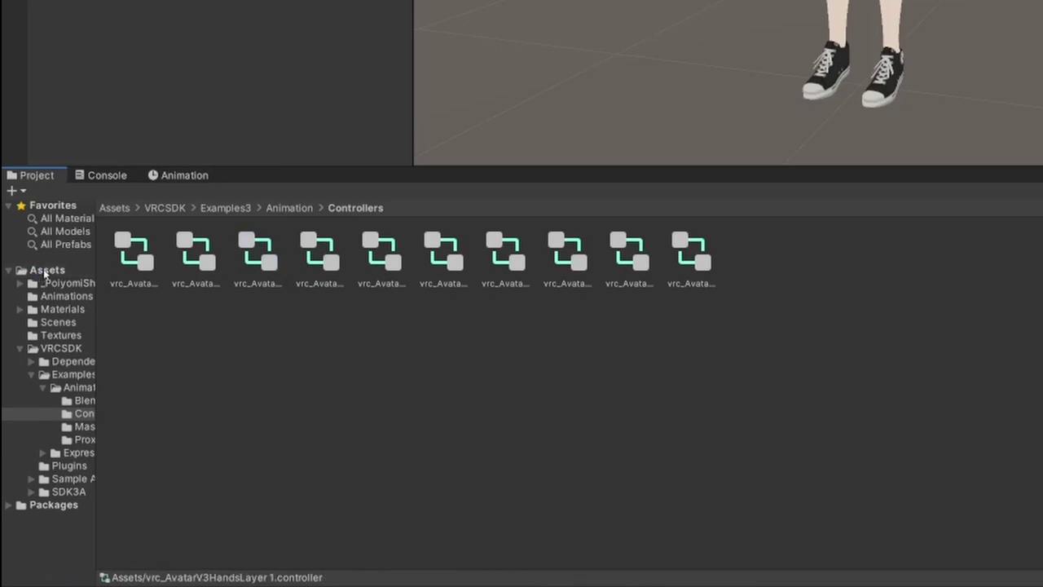
- Rename the copied hands layer controller in the main Assets folder as FX
click(45, 270)
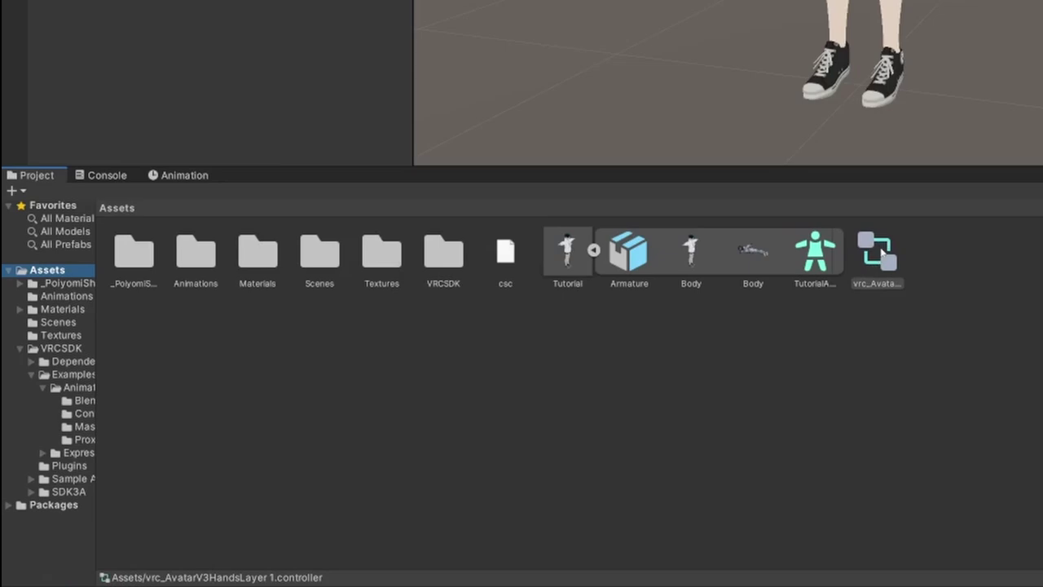
right_click(882, 253)
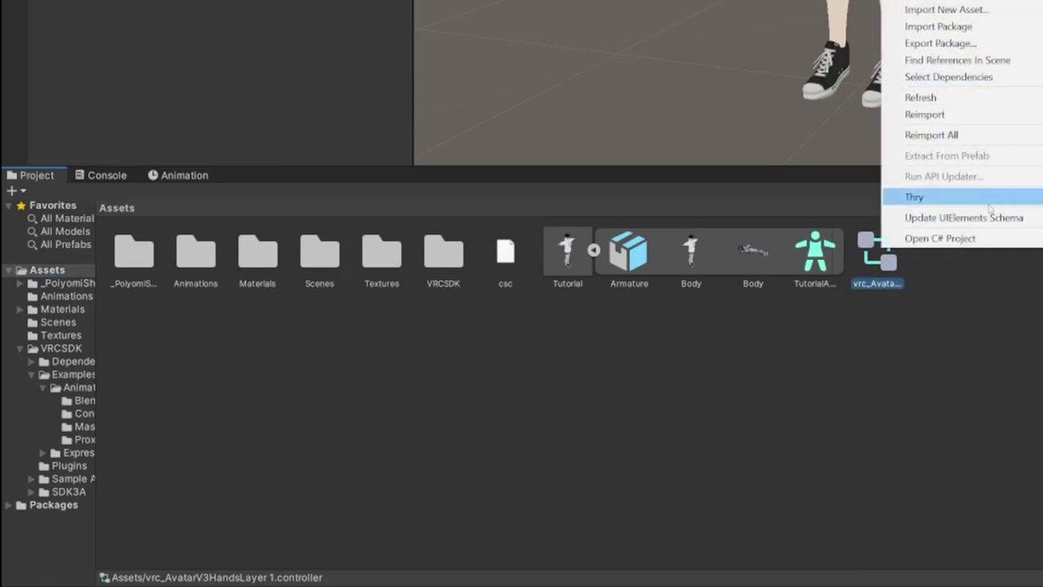
click(937, 0)
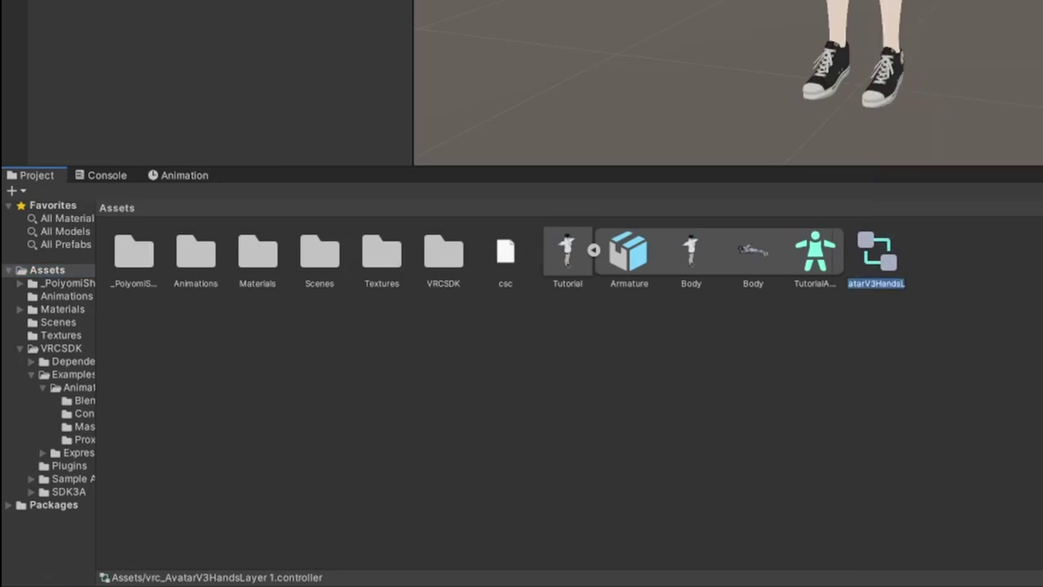
text(FX)
key(Return)
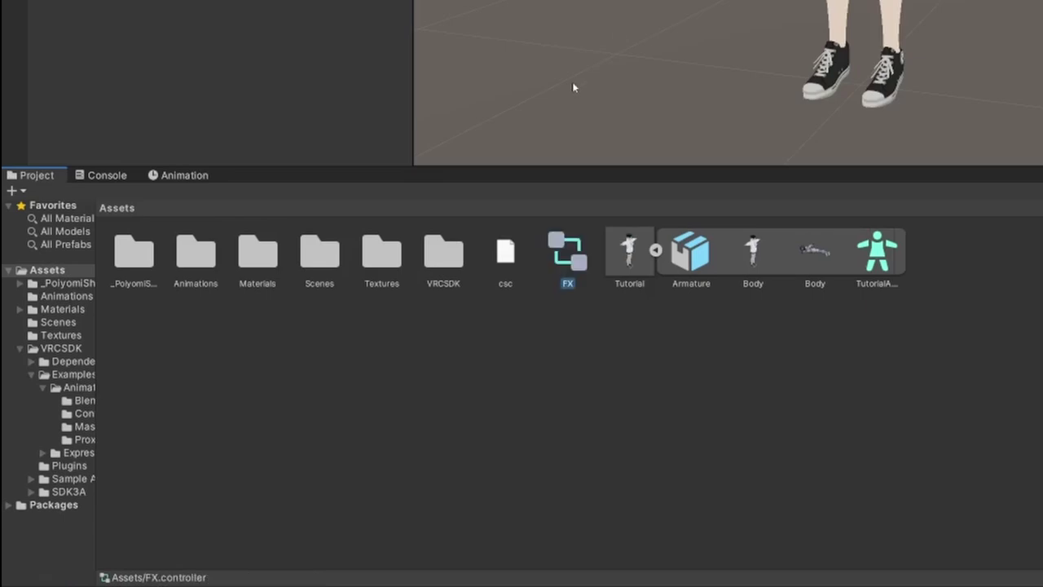
- Move the FX controller into the Animations folder and open that folder
drag(566, 249, 208, 258)
double_click(210, 256)
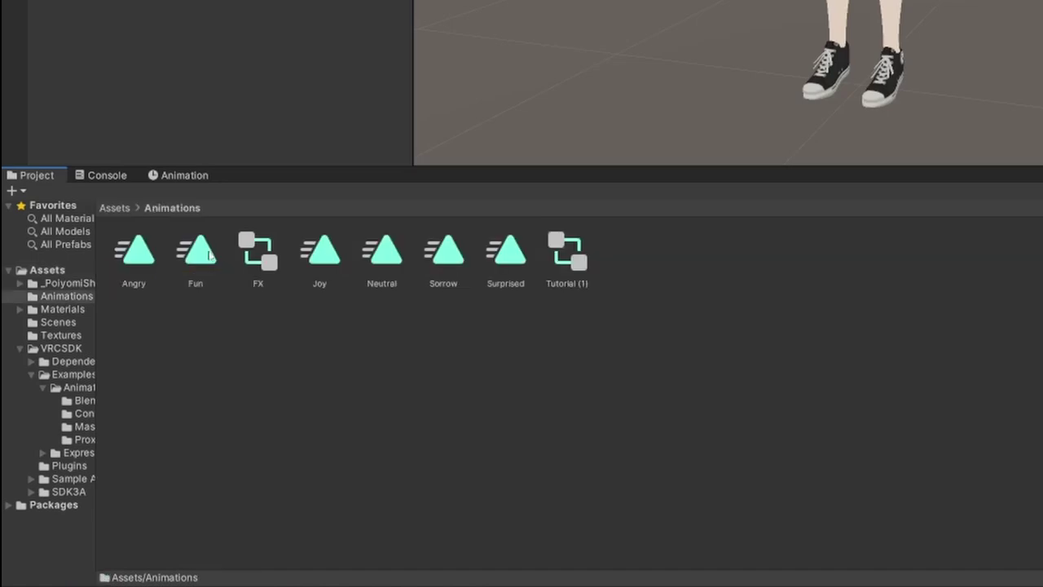
click(124, 257)
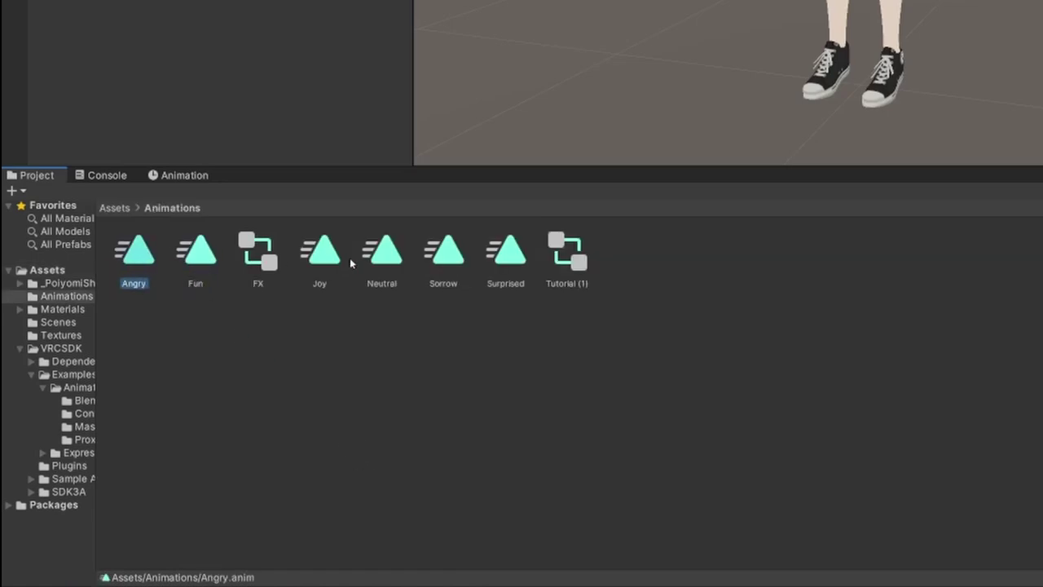
click(351, 258)
- Open the FX controller in the Animator and display the state graph of its Left Hand layer
click(260, 252)
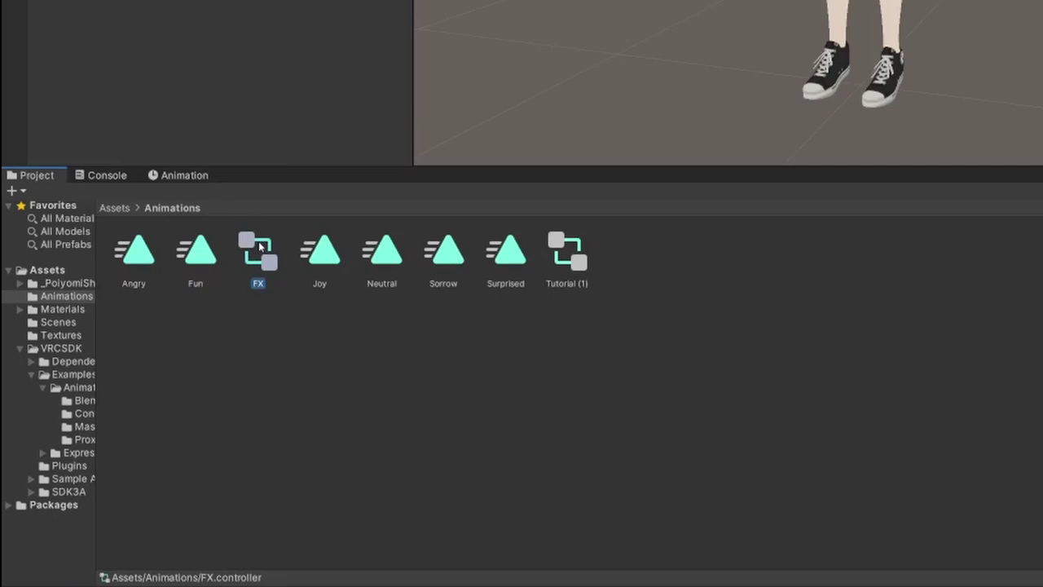
double_click(258, 241)
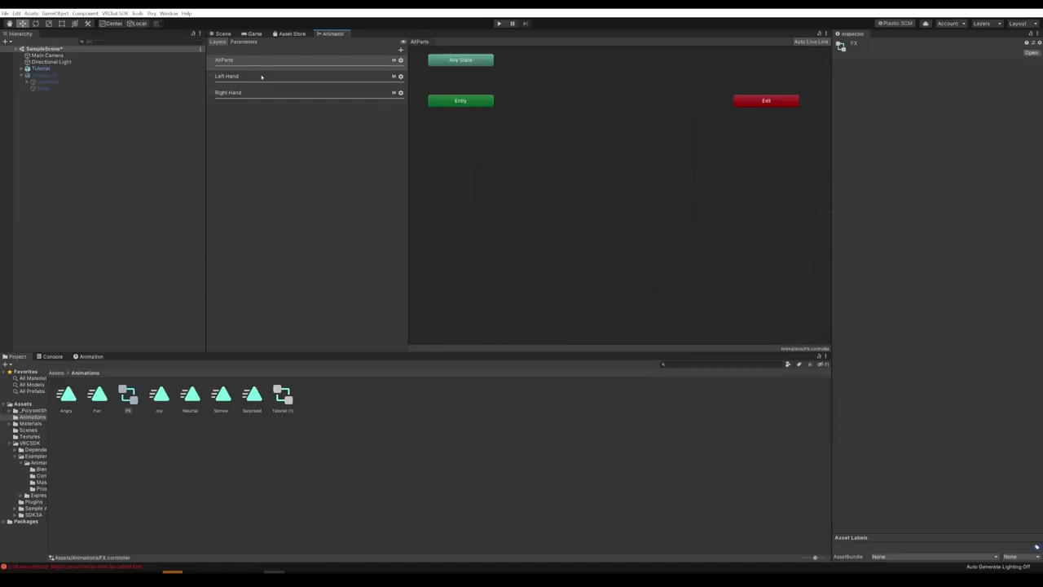
click(260, 76)
click(264, 91)
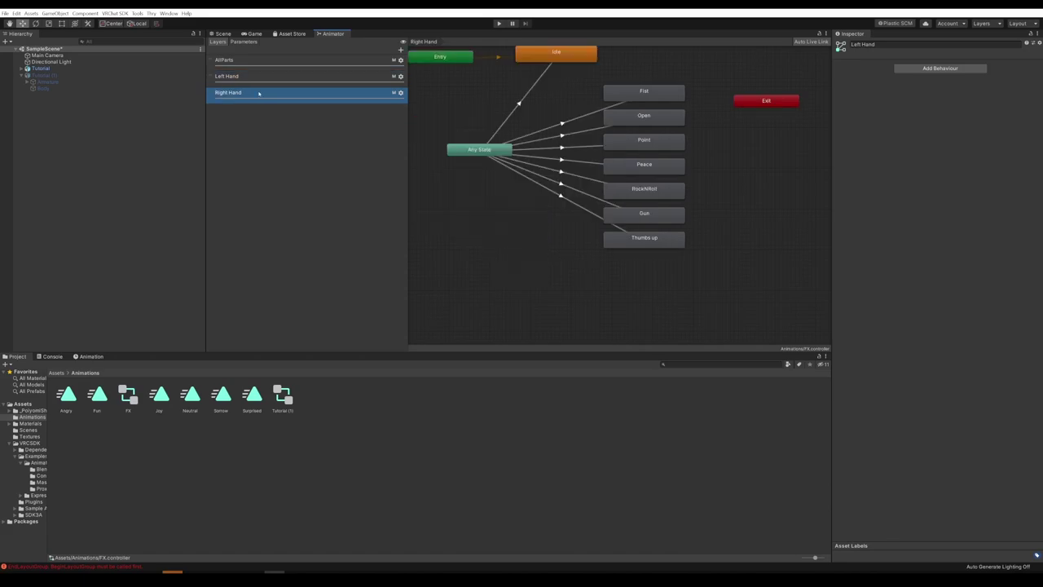
click(268, 77)
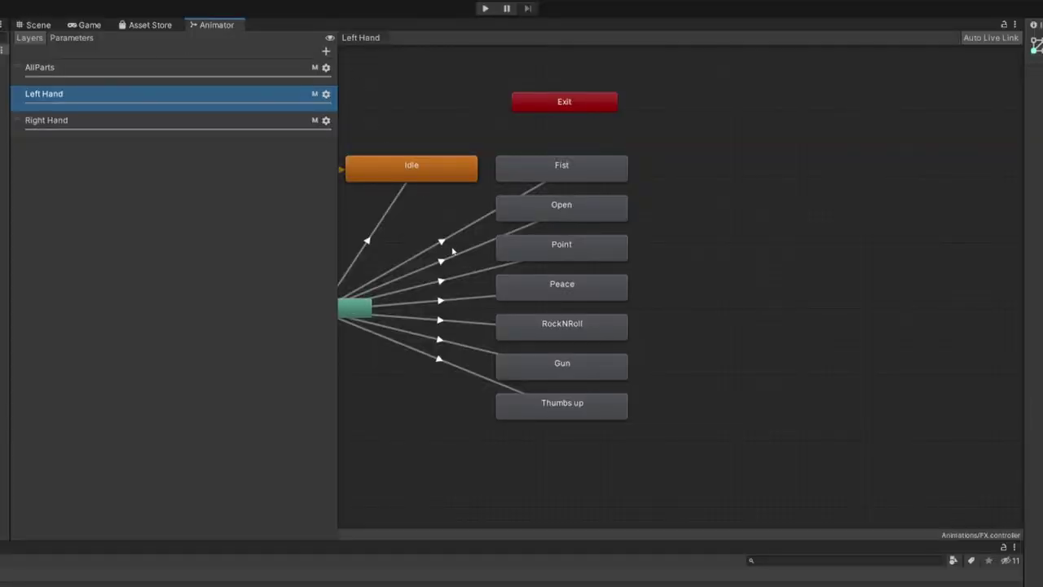
click(163, 120)
click(178, 94)
middle_drag(416, 248, 626, 260)
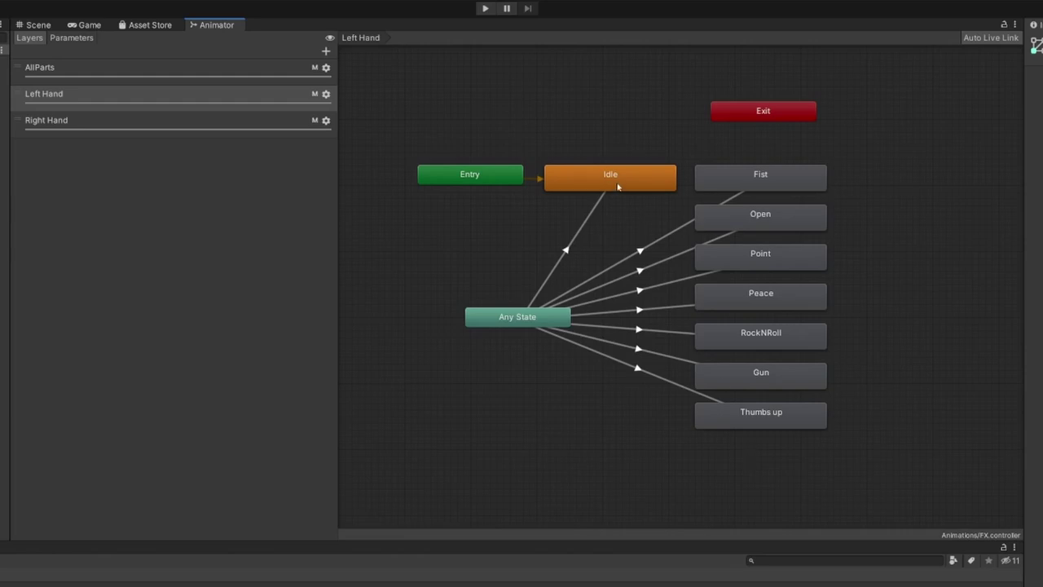
- Assign the Angry clip as the motion of the Left Hand layer's Fist state and enable Write Defaults
click(748, 186)
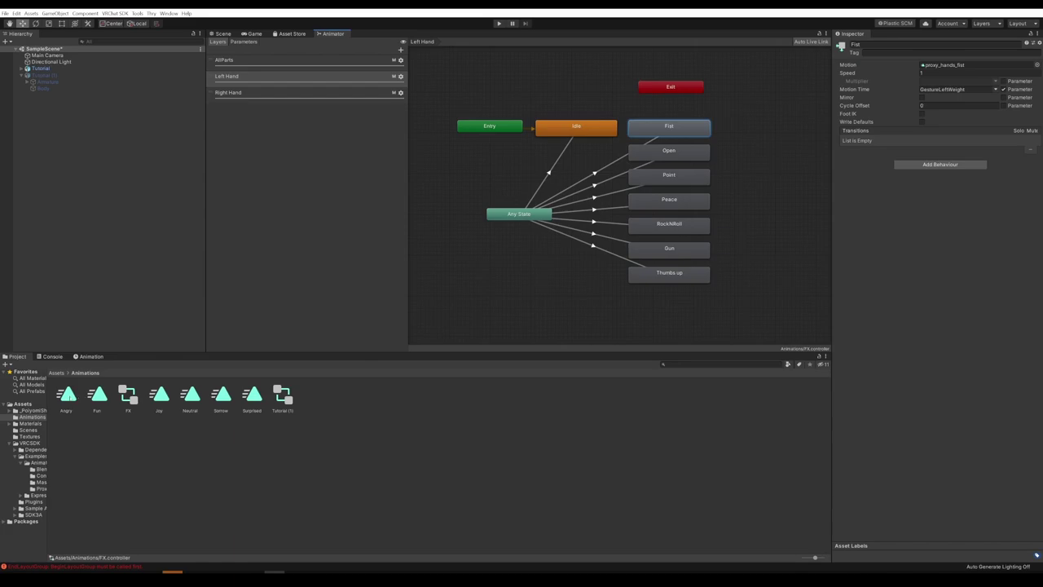
drag(66, 396, 955, 65)
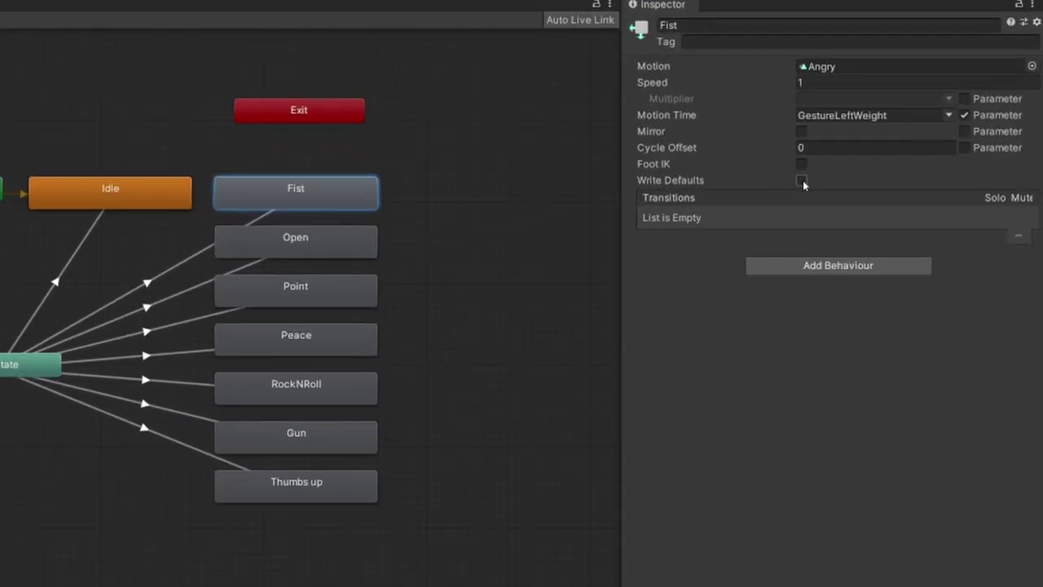
click(802, 180)
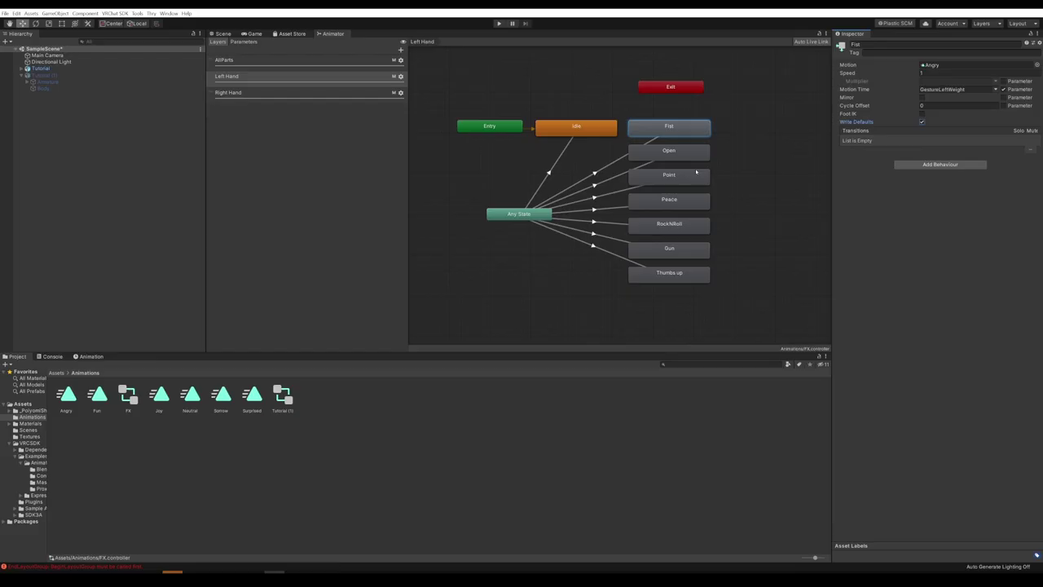
- Inspect the Open, Point, Peace, RockNRoll, Gun and Thumbs up states of the Left Hand layer
click(683, 152)
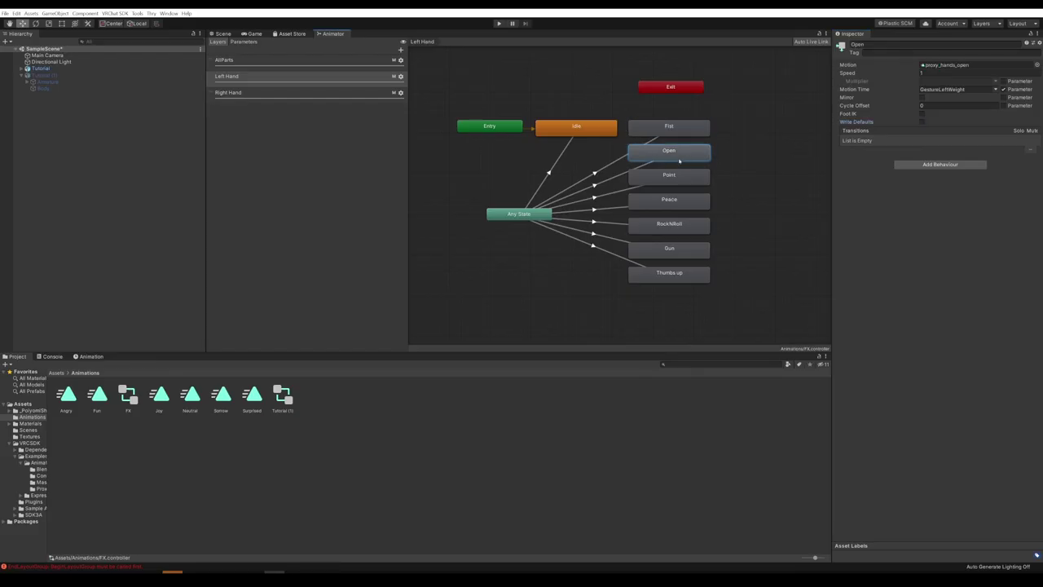
click(639, 181)
click(639, 203)
click(648, 226)
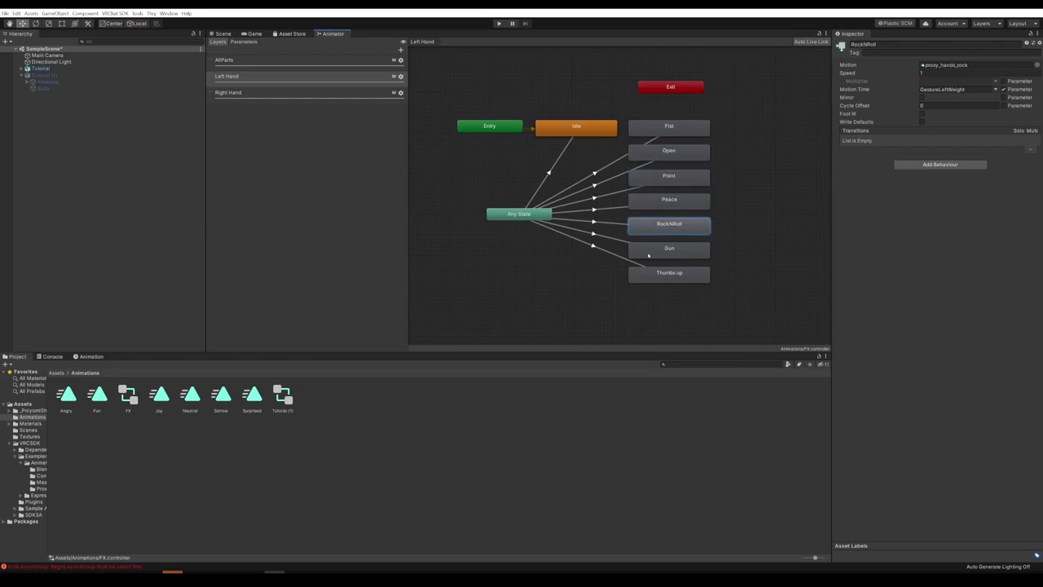
click(655, 250)
click(663, 278)
- Assign the Neutral clip as the motion of the Left Hand layer's Idle state and enable Write Defaults
click(604, 133)
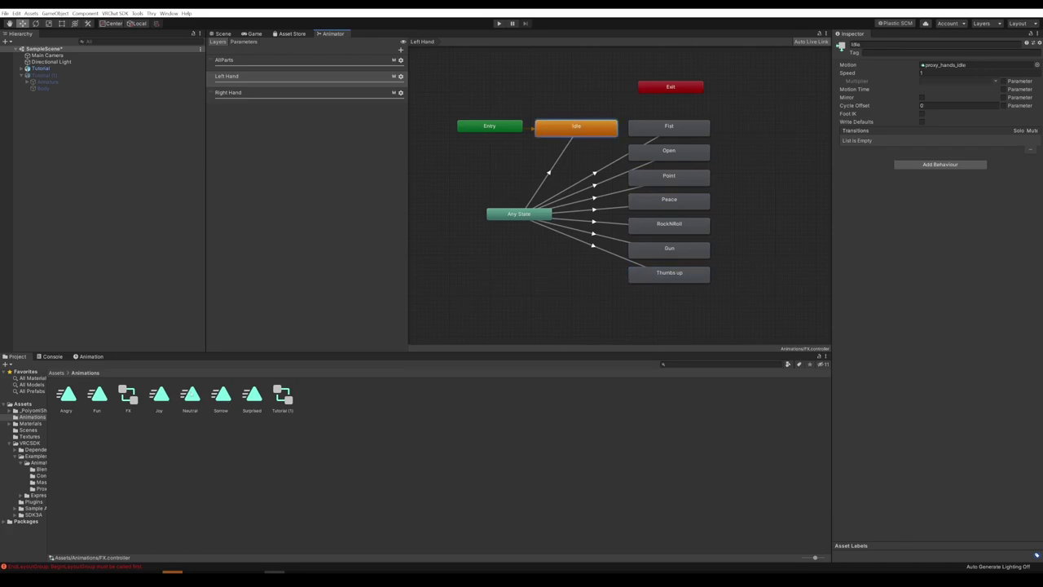
click(942, 68)
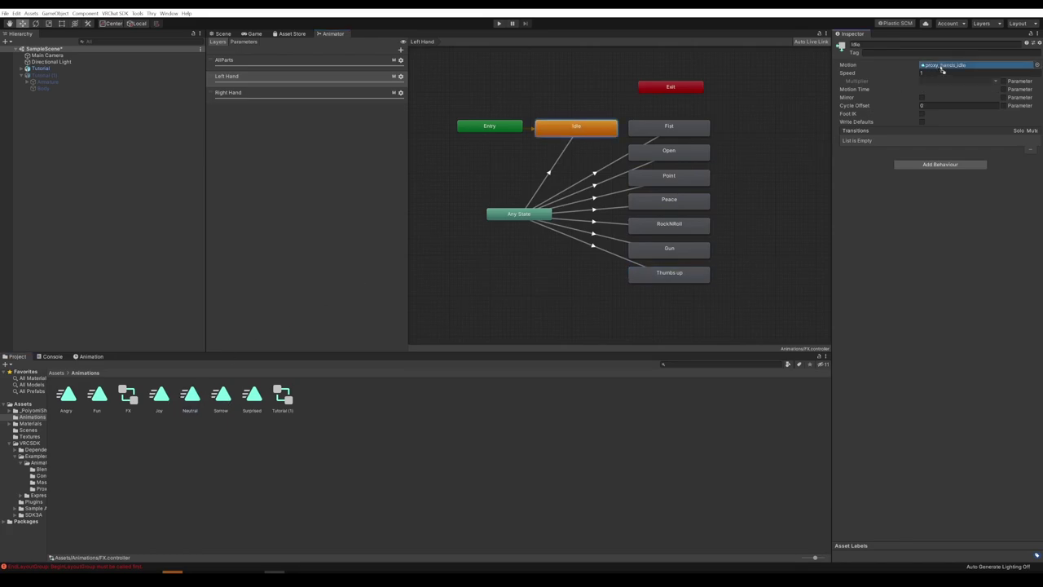
drag(941, 68, 940, 69)
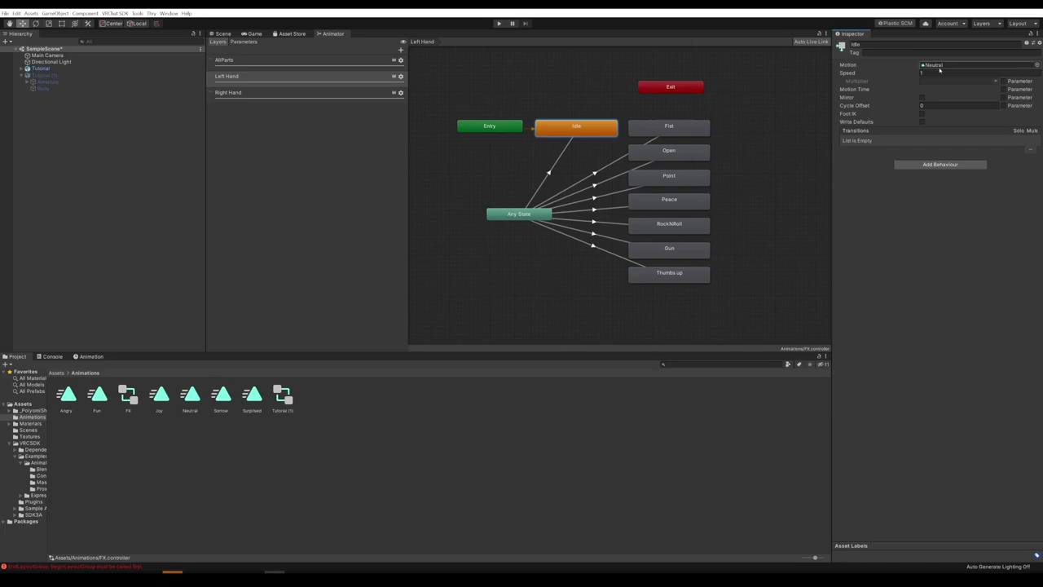
click(922, 121)
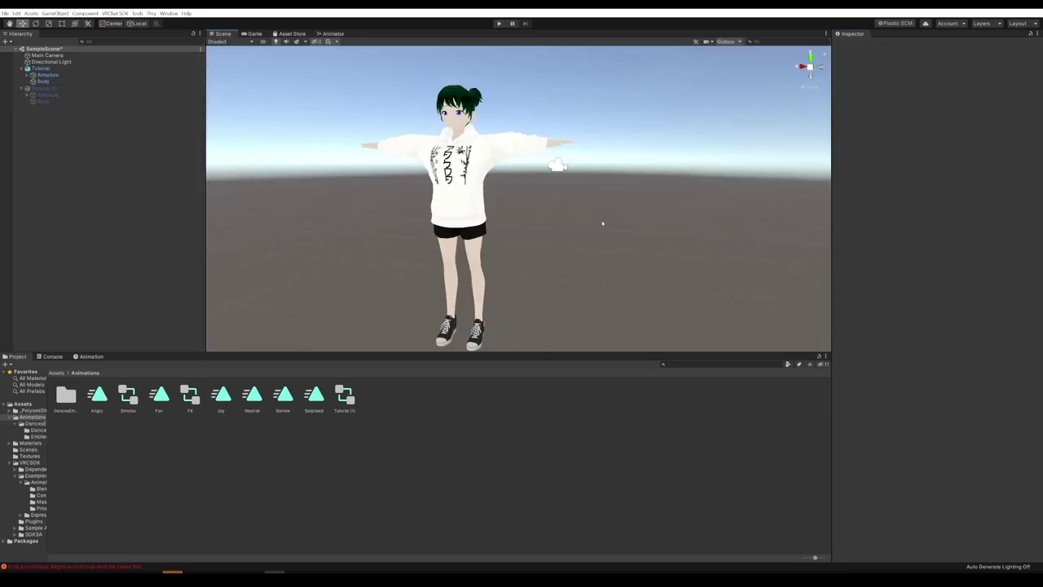
- Customize the Tutorial avatar's playable layers and assign the FX controller to the FX layer
click(495, 145)
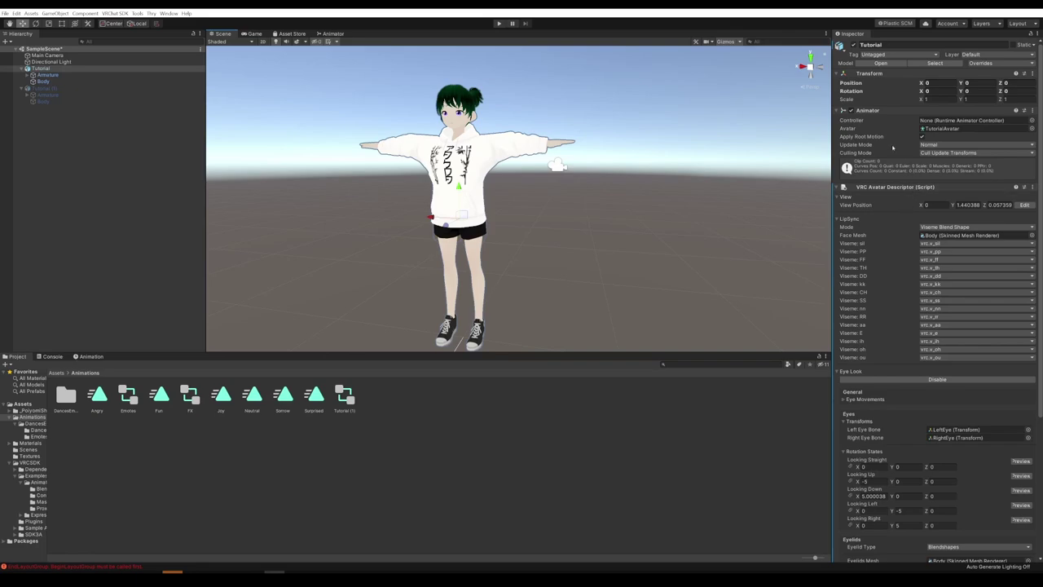
scroll(913, 221, down, 5)
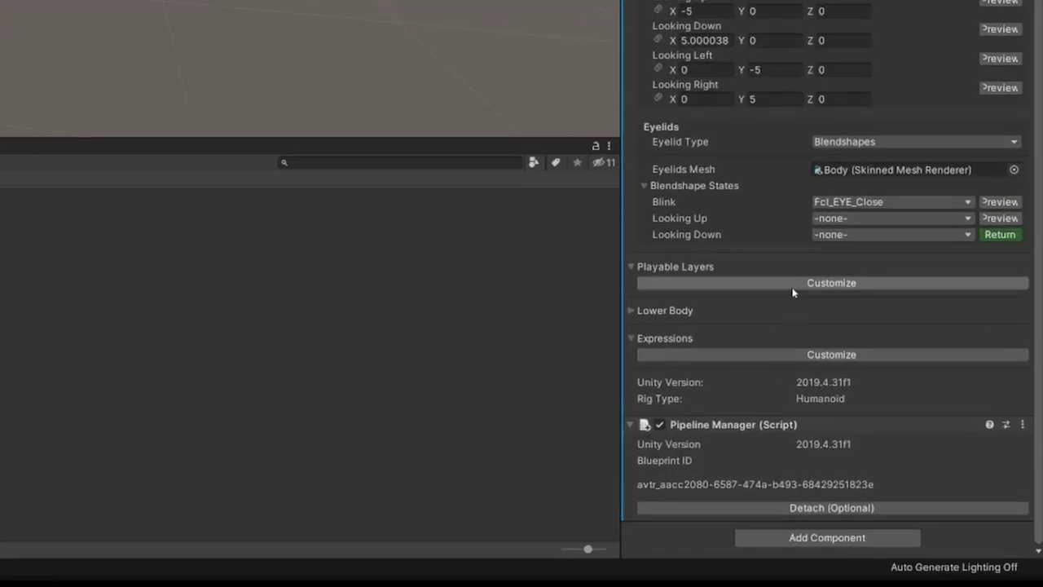
click(791, 285)
scroll(708, 280, down, 5)
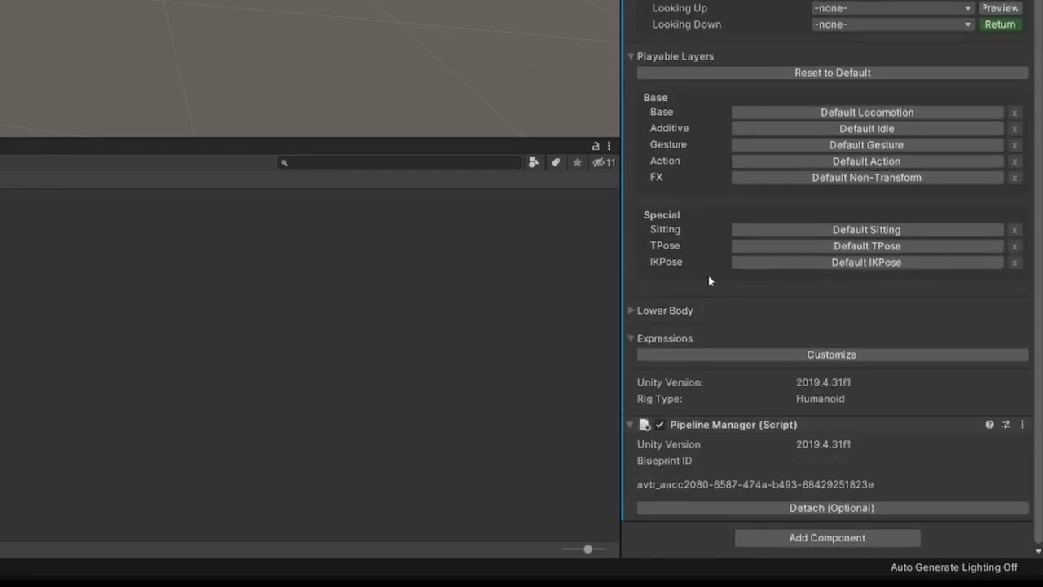
click(816, 178)
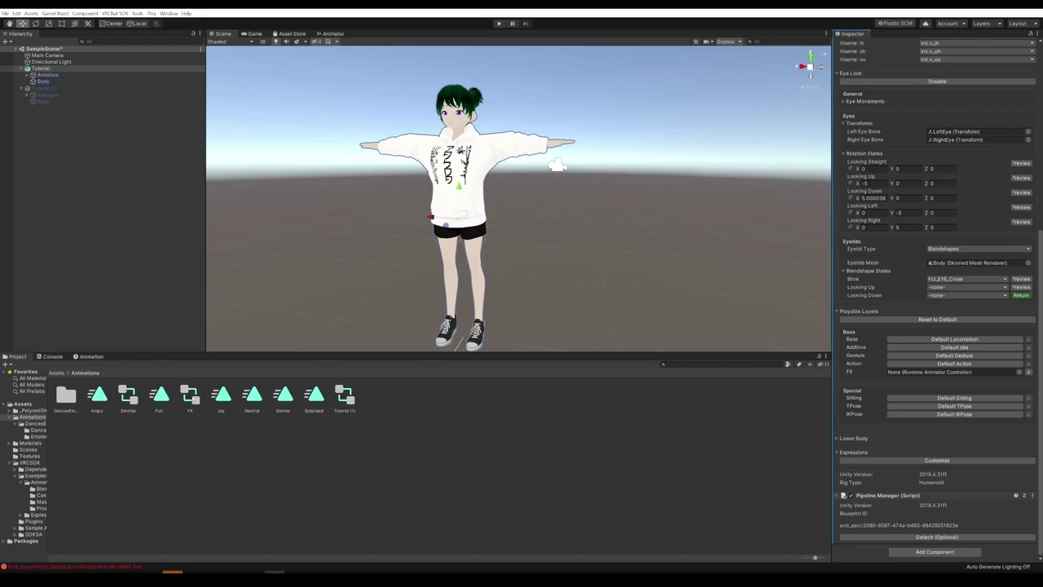
drag(190, 398, 937, 373)
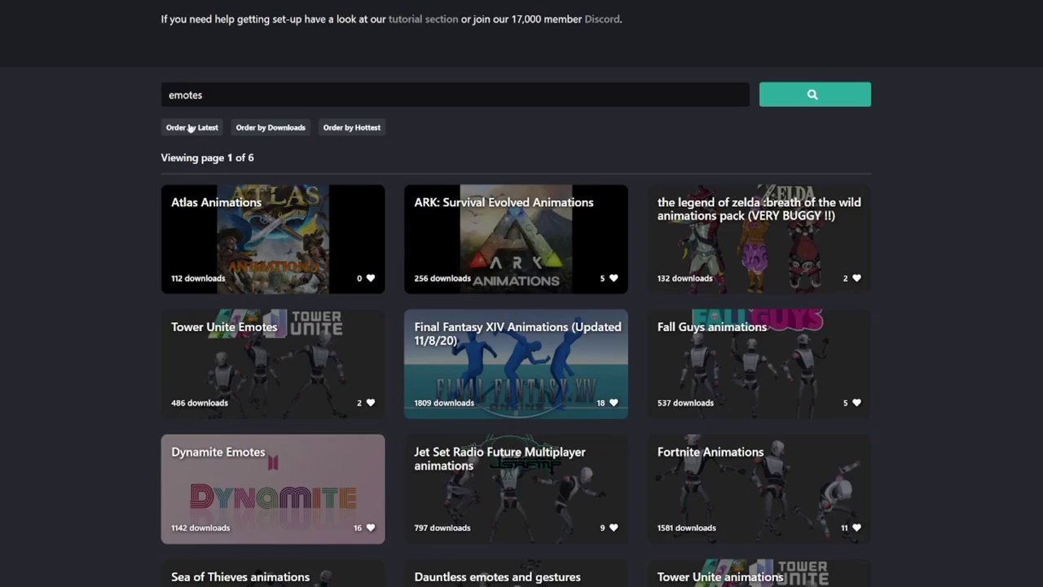
- Switch to the web browser, look through the emotes results and download the Dance & Emotes Animation Pack
scroll(123, 223, down, 3)
scroll(123, 223, down, 10)
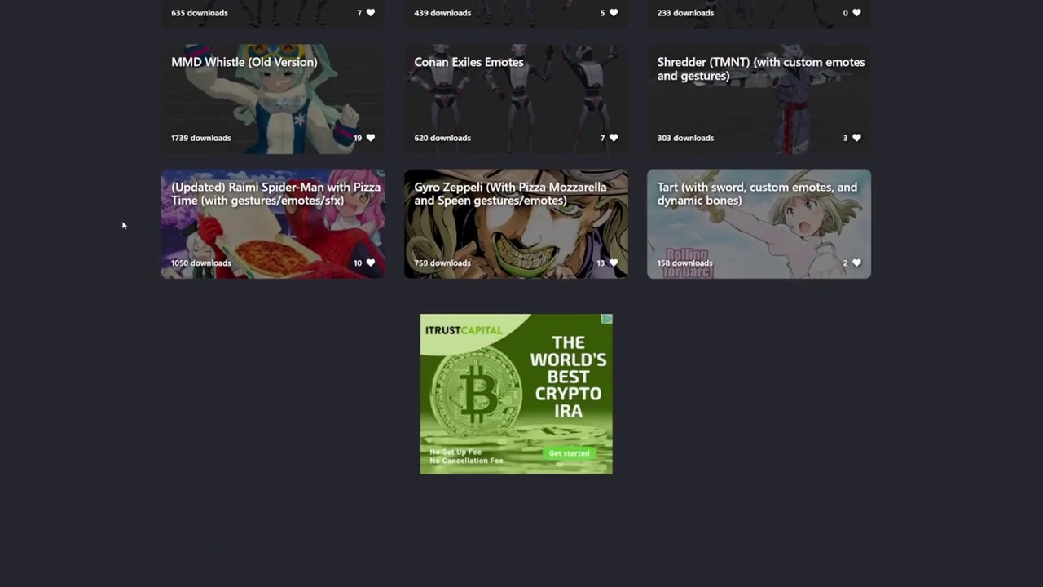
scroll(120, 234, down, 2)
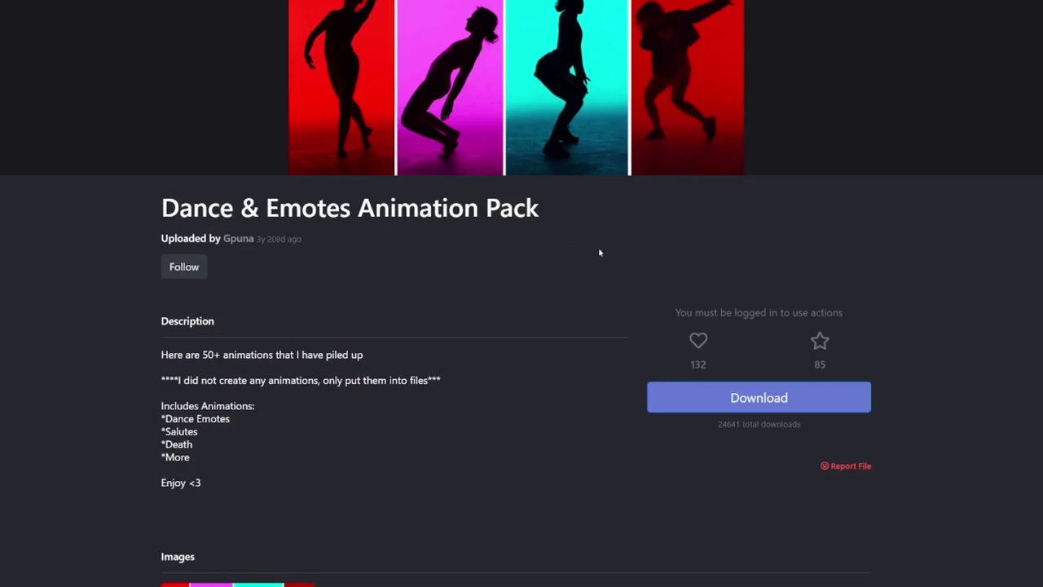
click(707, 404)
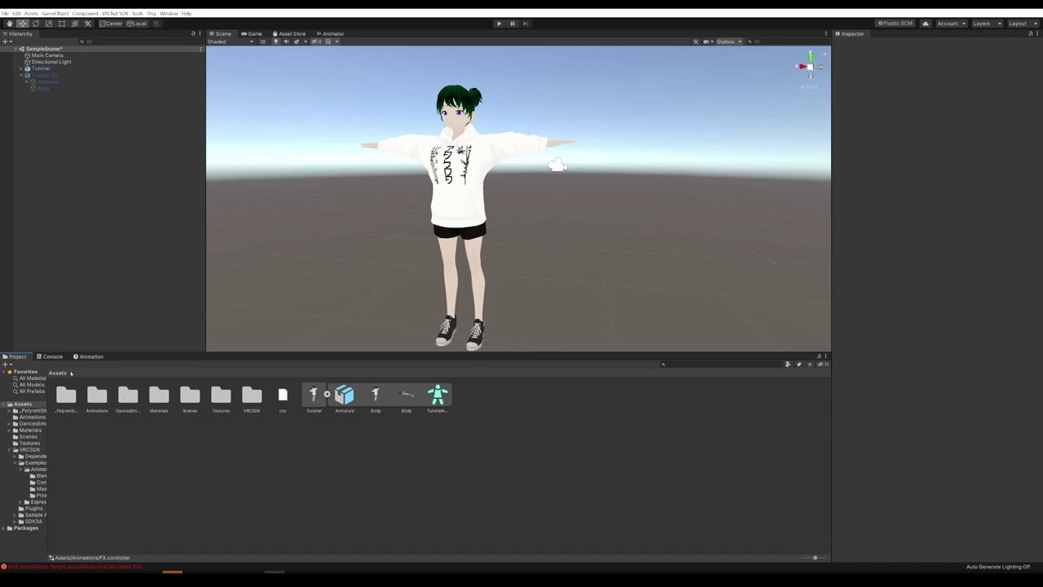
- In Unity, move the DancesEmotes folder into the Animations folder and open Animations
click(130, 397)
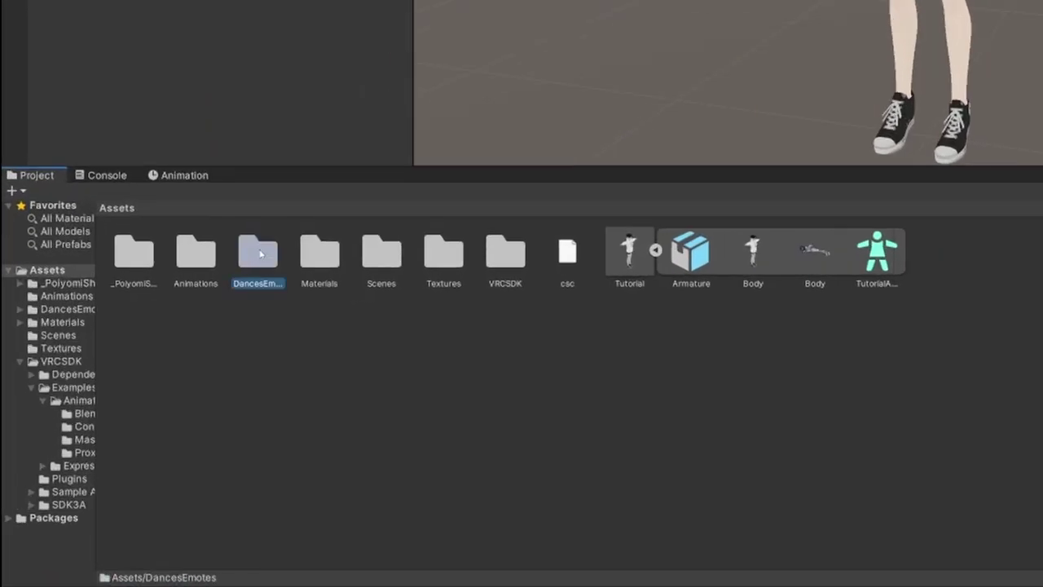
drag(260, 260, 190, 254)
double_click(189, 254)
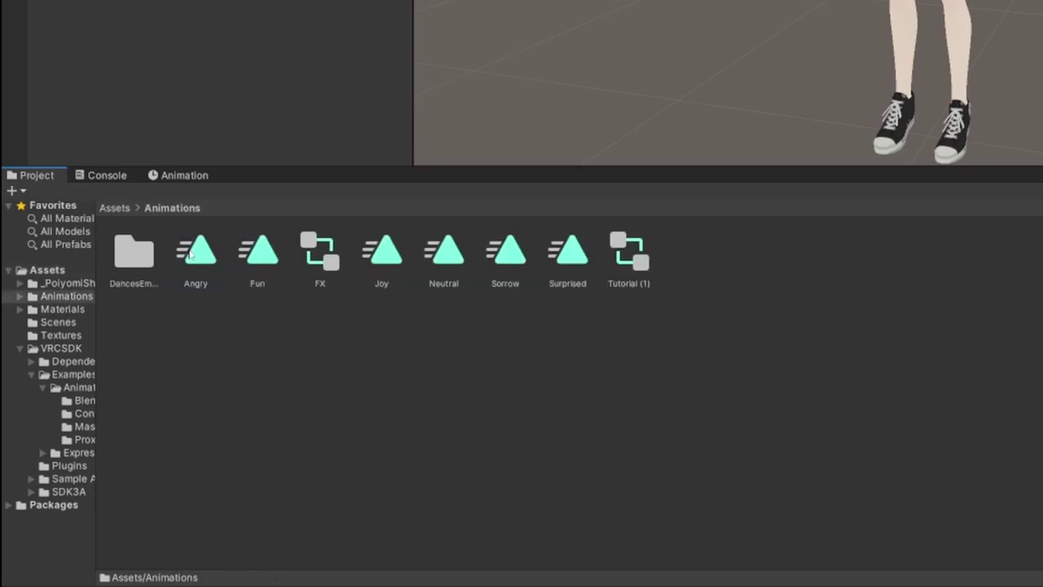
- Examine the clips in the Dances and Emotes subfolders of DancesEmotes
click(122, 257)
double_click(122, 257)
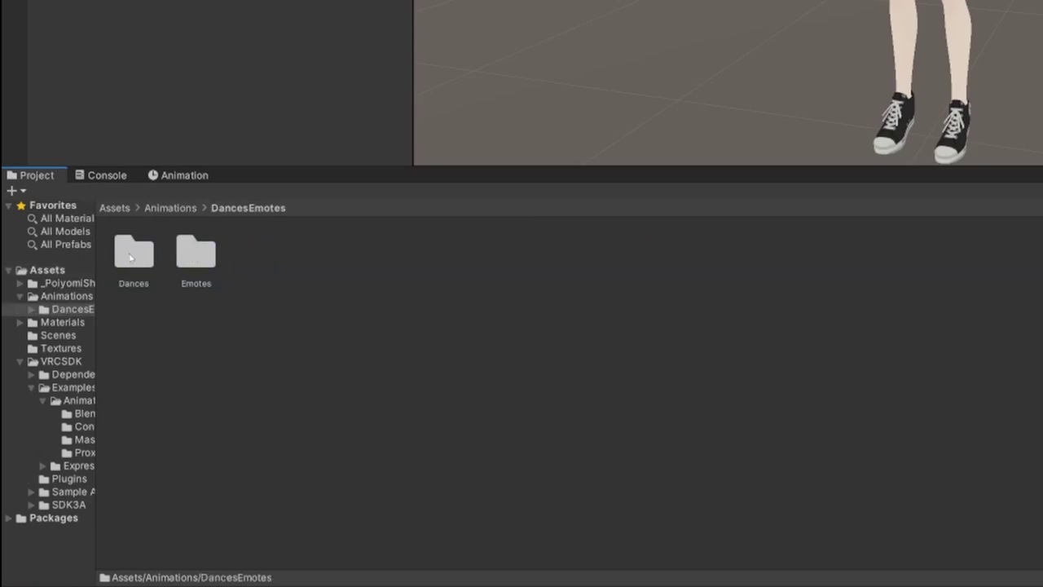
double_click(131, 256)
click(221, 209)
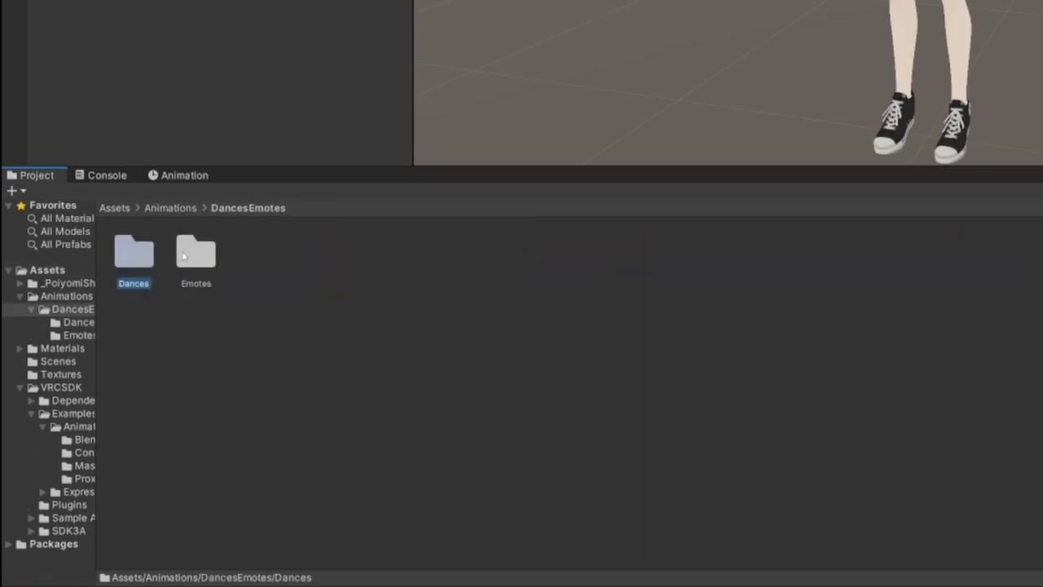
click(196, 253)
double_click(196, 253)
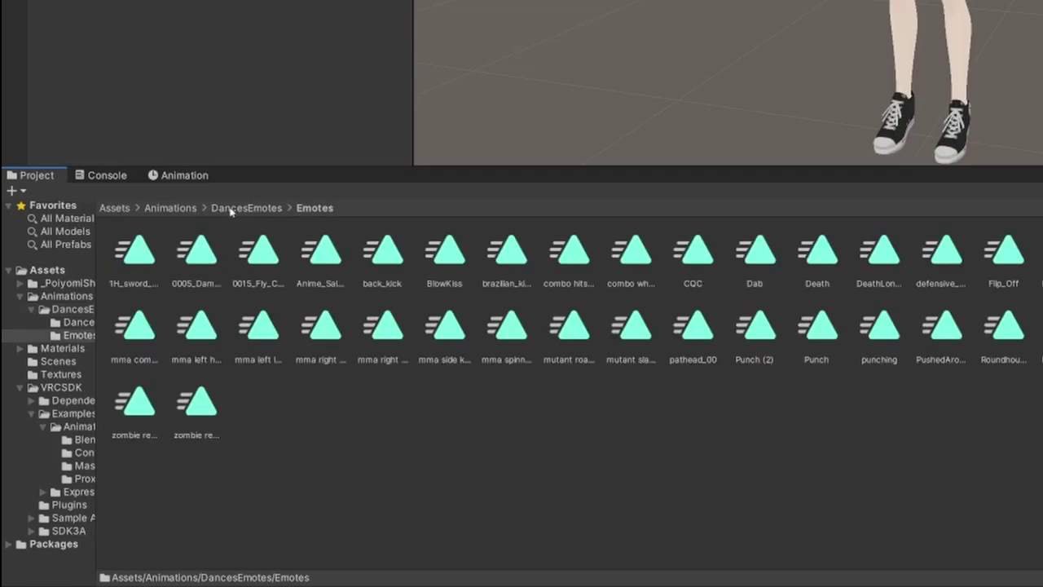
- Open the VRCSDK example Controllers folder under Examples3 > Animation and duplicate the vrc_AvatarV3ActionLayer controller
click(231, 208)
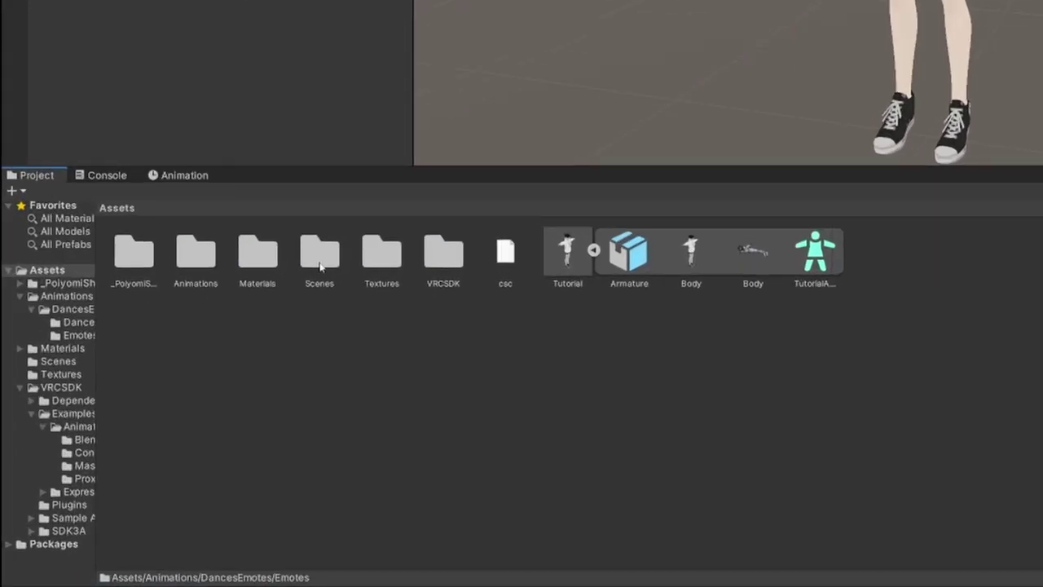
double_click(440, 260)
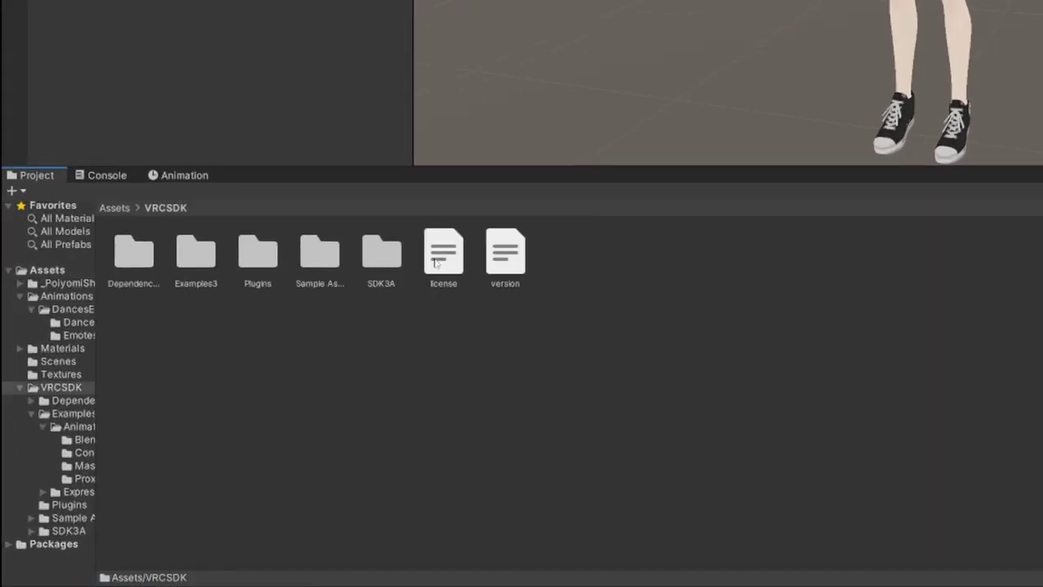
double_click(186, 252)
double_click(122, 254)
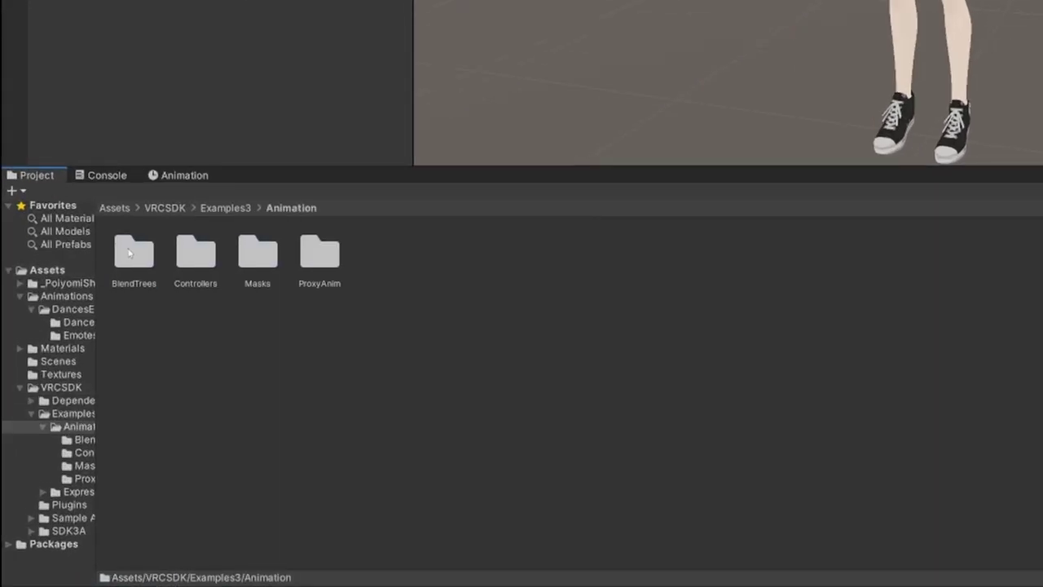
double_click(190, 253)
click(118, 252)
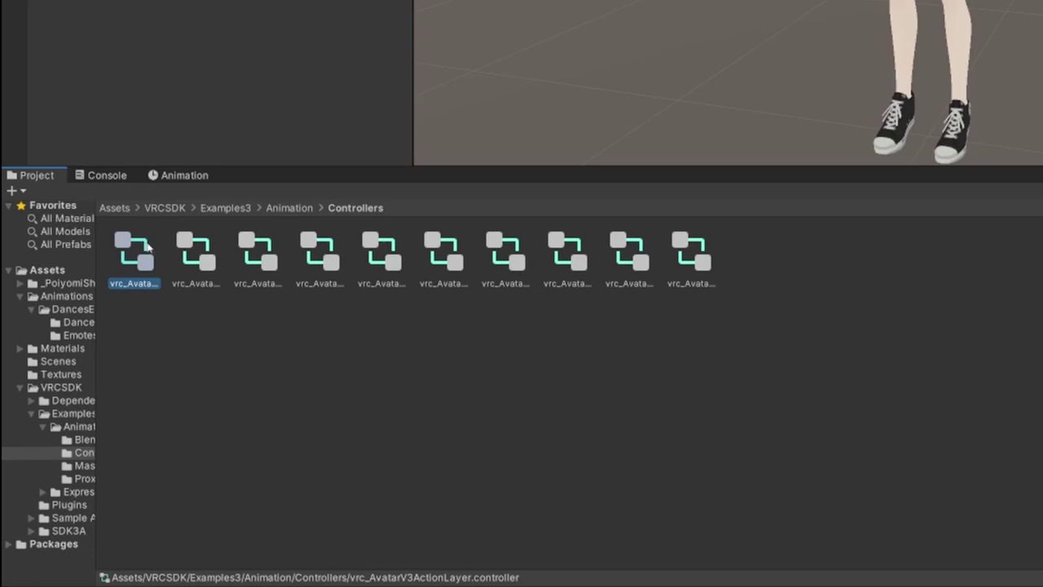
key(ctrl+d)
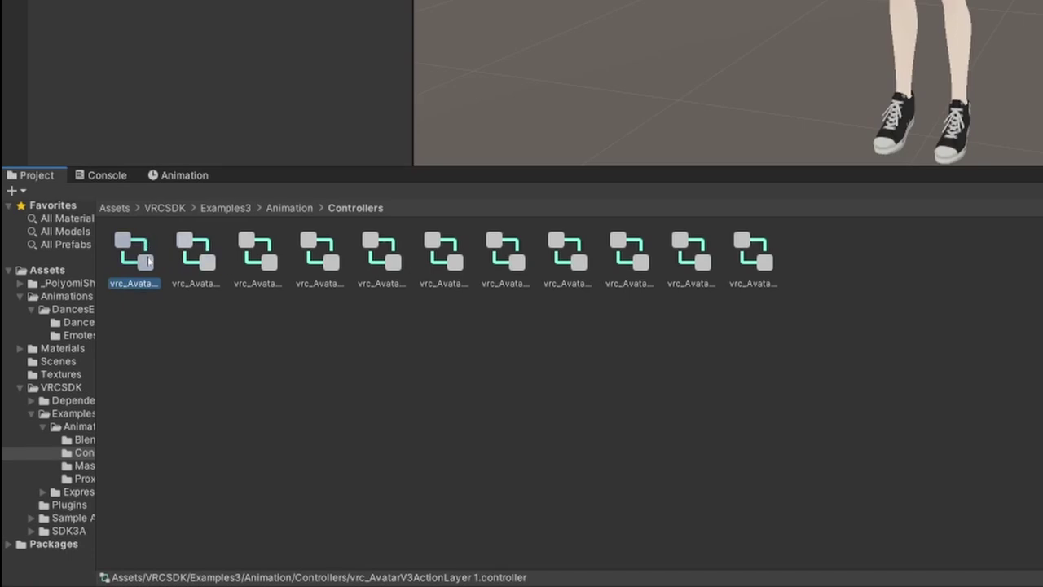
- Move the duplicated action layer controller into the Assets Animations folder and rename it Emotes
drag(45, 273, 45, 272)
click(45, 272)
drag(883, 251, 203, 242)
double_click(204, 246)
right_click(687, 259)
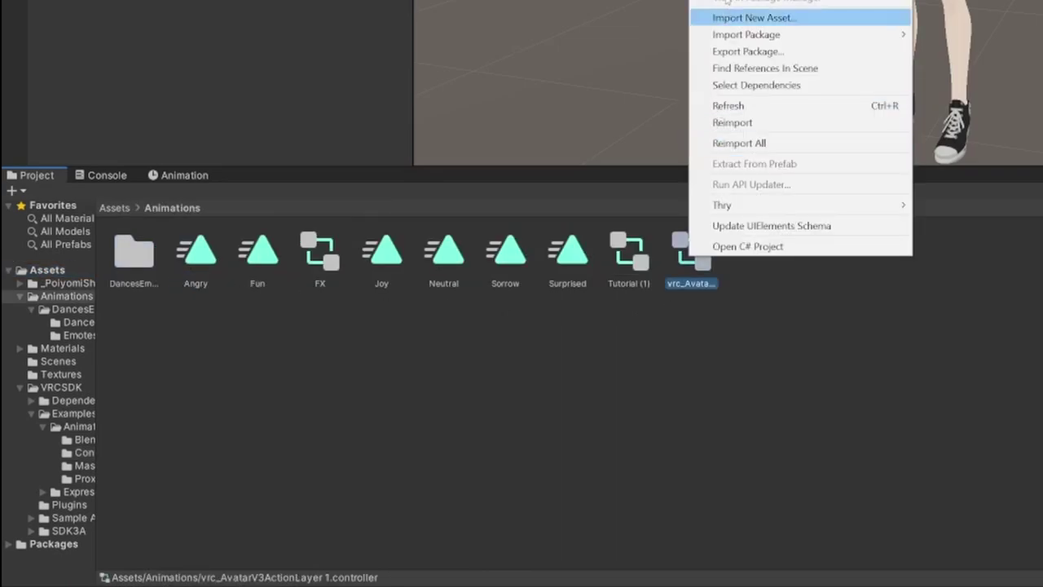
click(728, 2)
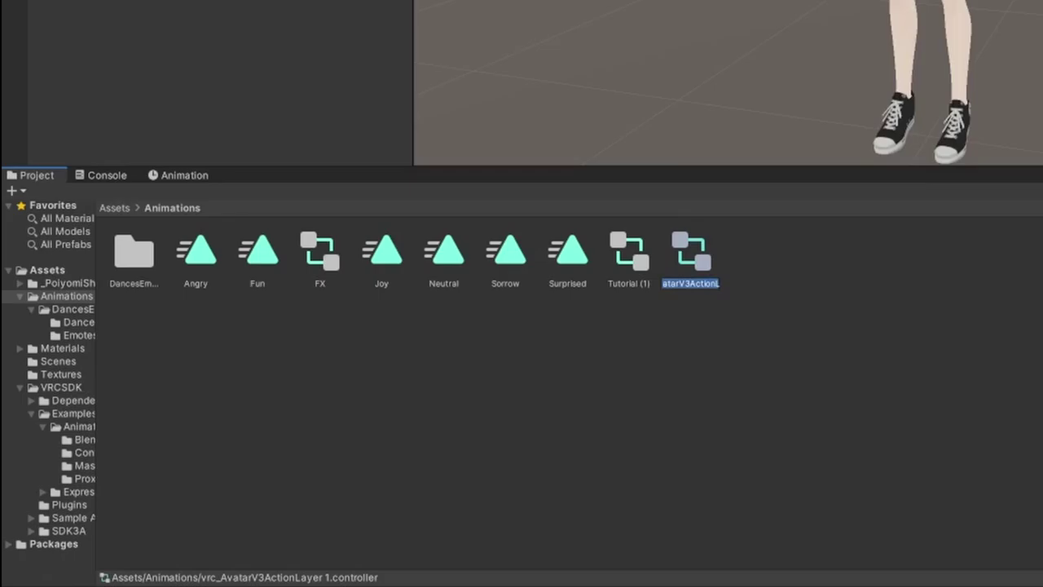
text(Emotes)
key(Return)
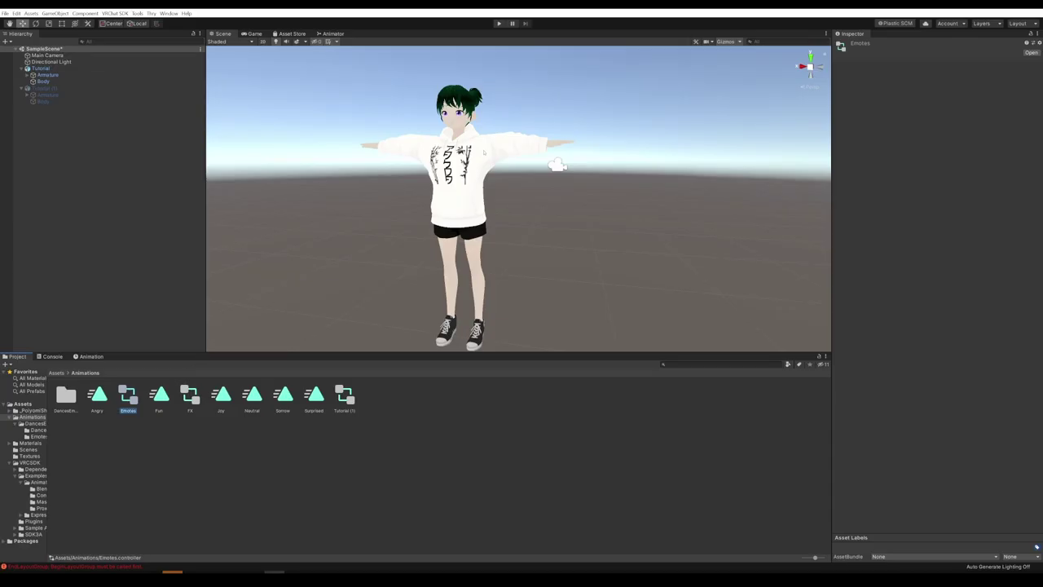
- Assign the Emotes controller to the Action playable layer of the Tutorial avatar
click(484, 152)
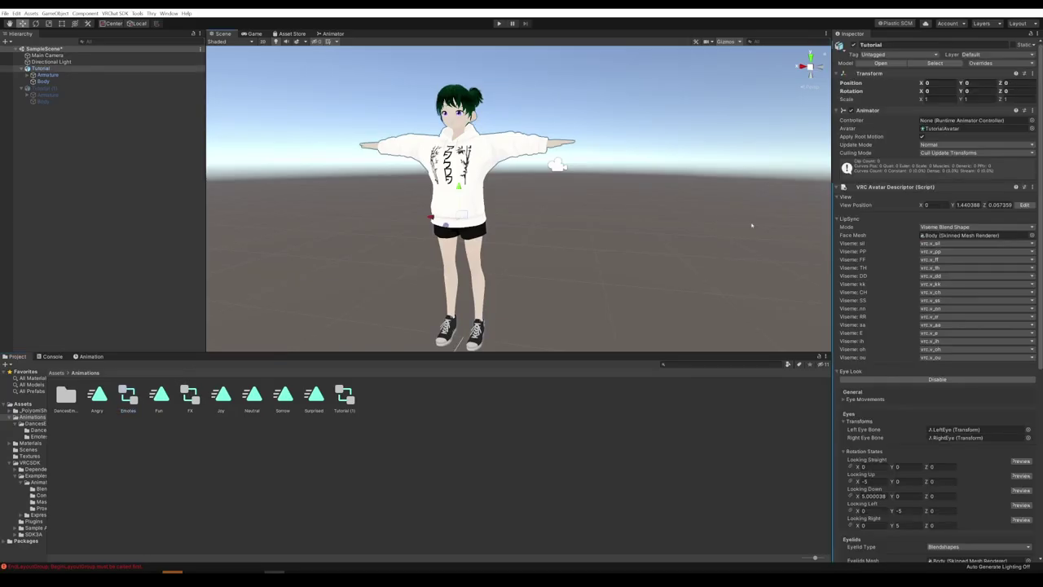
scroll(956, 255, down, 8)
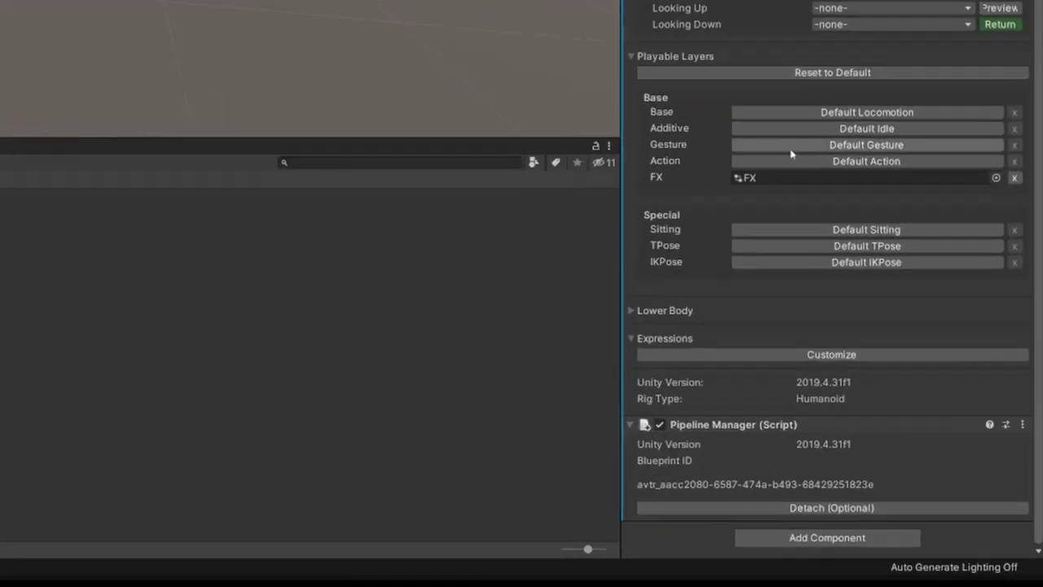
click(805, 161)
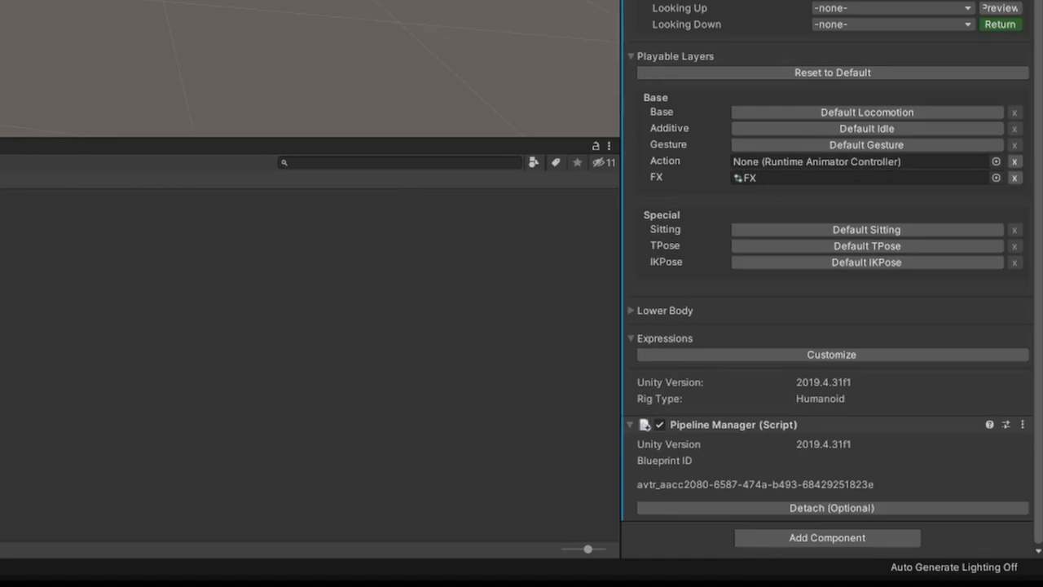
drag(128, 397, 973, 366)
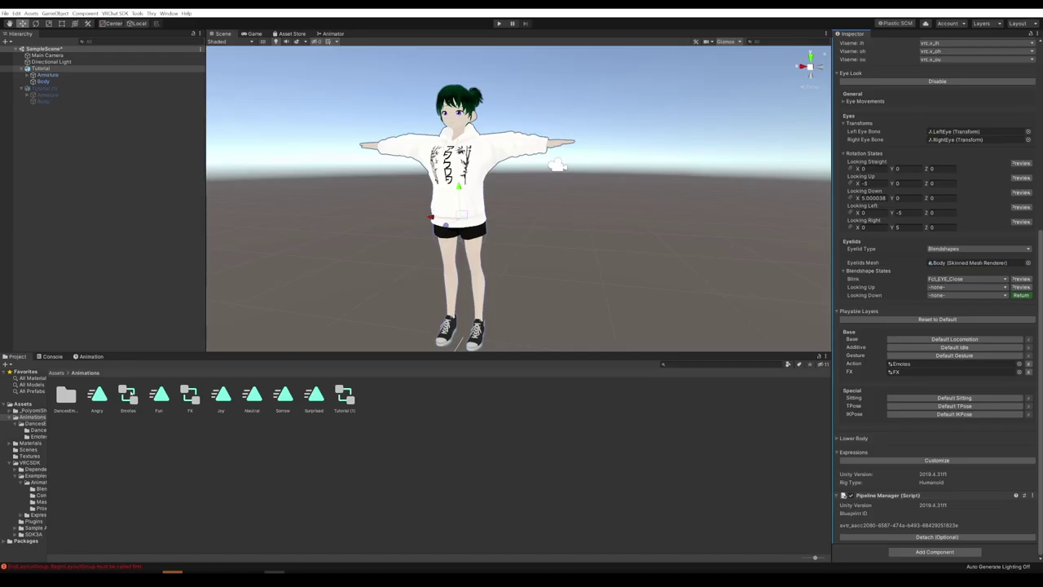
- Open the Emotes controller and examine its standing emote states and the transition from stand_cheer_loop to BlendOut Stand
double_click(130, 393)
middle_drag(581, 160, 576, 232)
scroll(576, 232, up, 5)
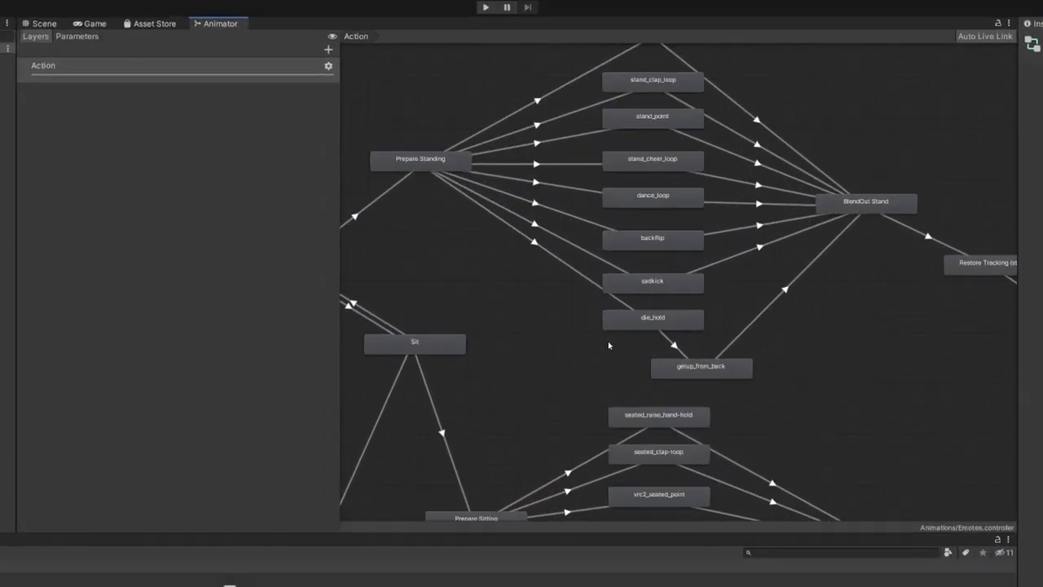
scroll(594, 343, down, 3)
scroll(508, 414, up, 3)
scroll(523, 395, up, 2)
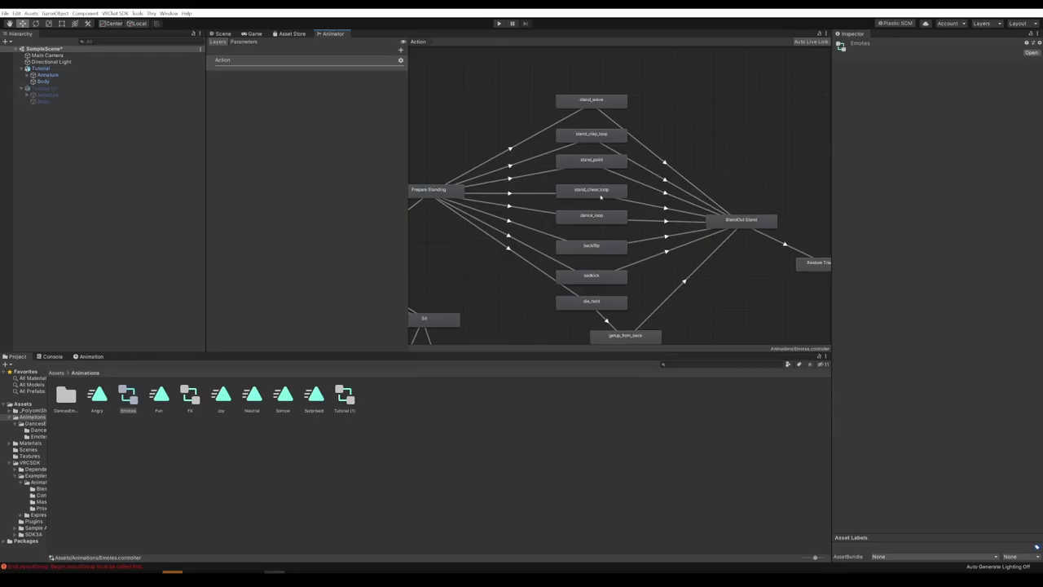
click(601, 192)
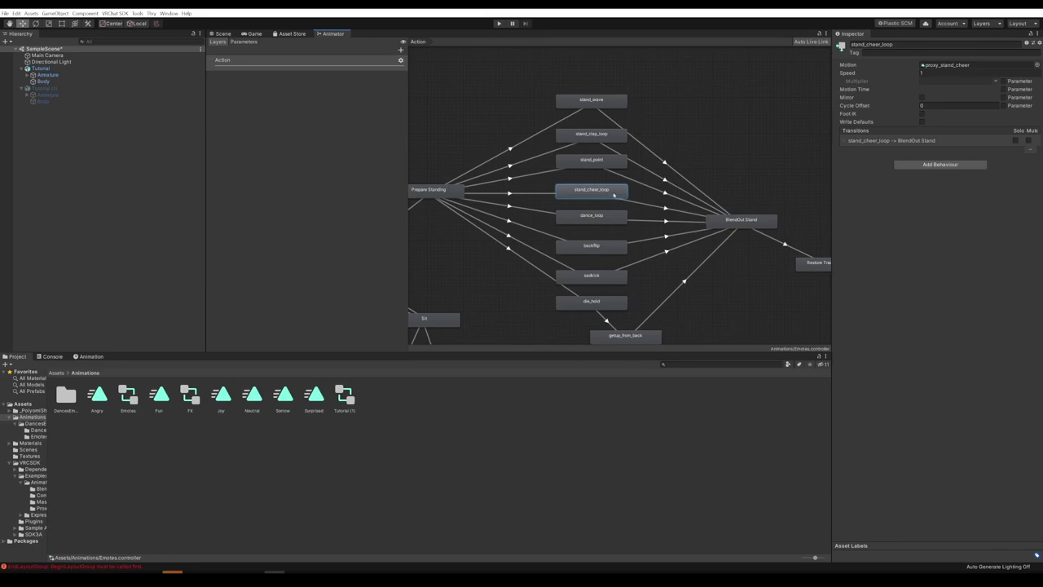
click(640, 205)
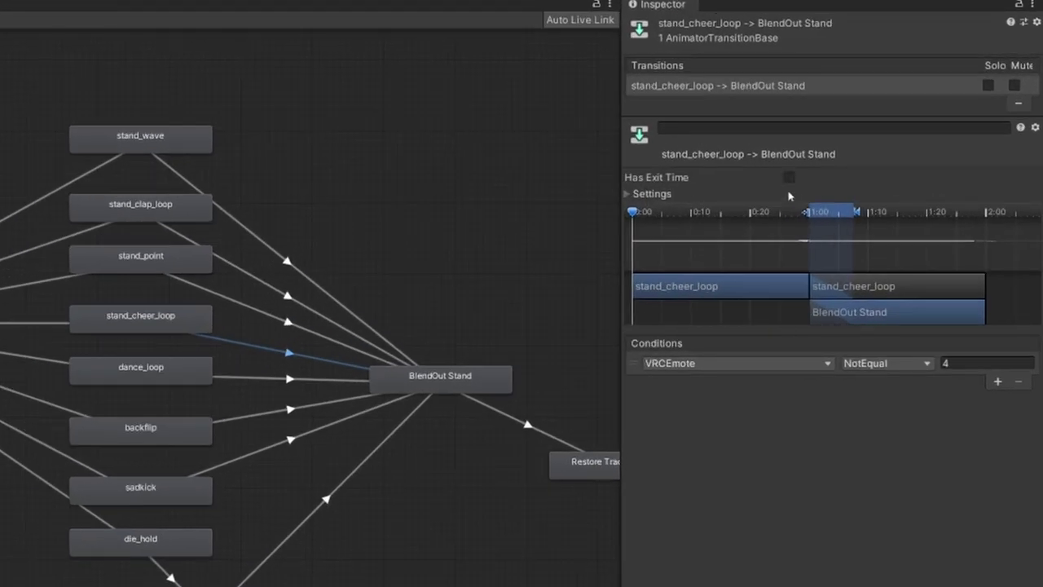
click(235, 304)
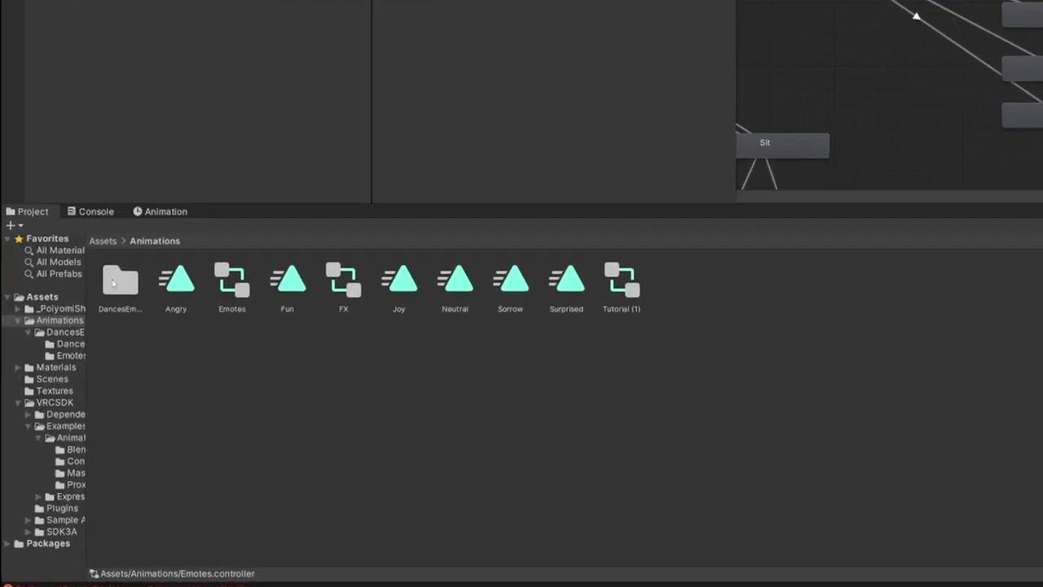
- Open the Dances subfolder of DancesEmotes in the project assets
double_click(62, 395)
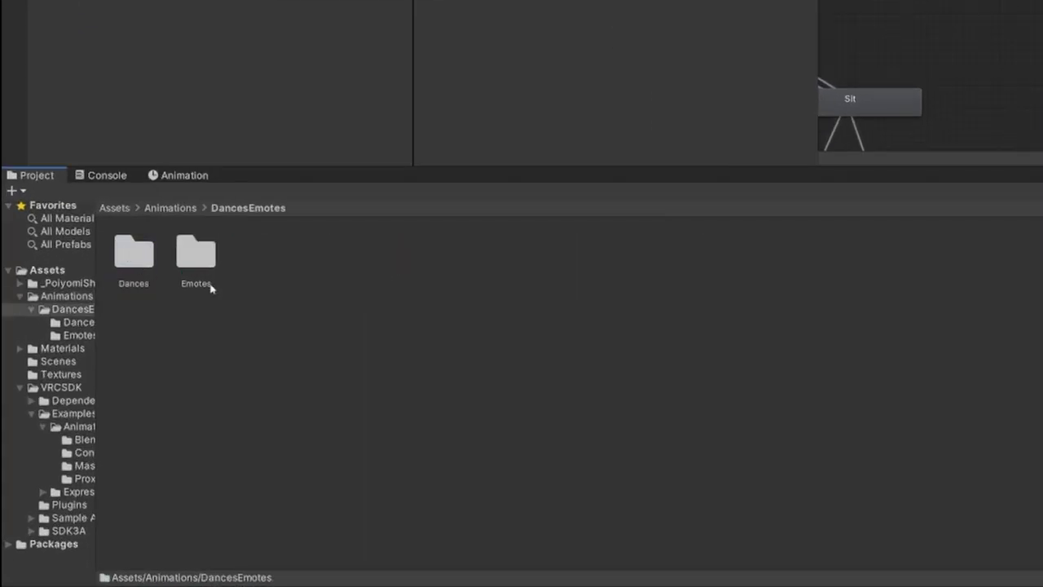
double_click(133, 254)
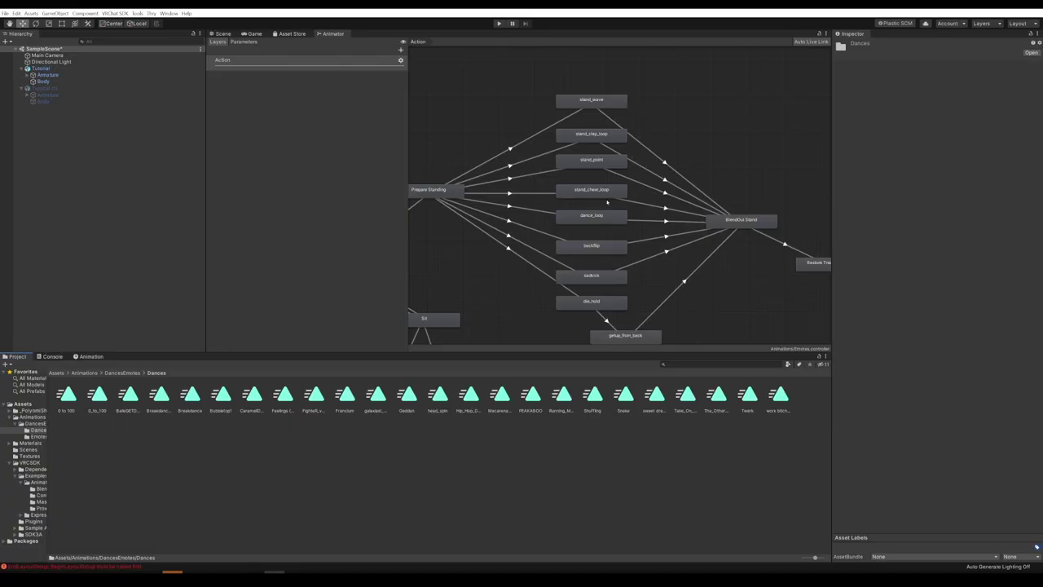
- Try the Breakdance clip as the motion of the stand_cheer_loop state, and undo the assignment
click(608, 193)
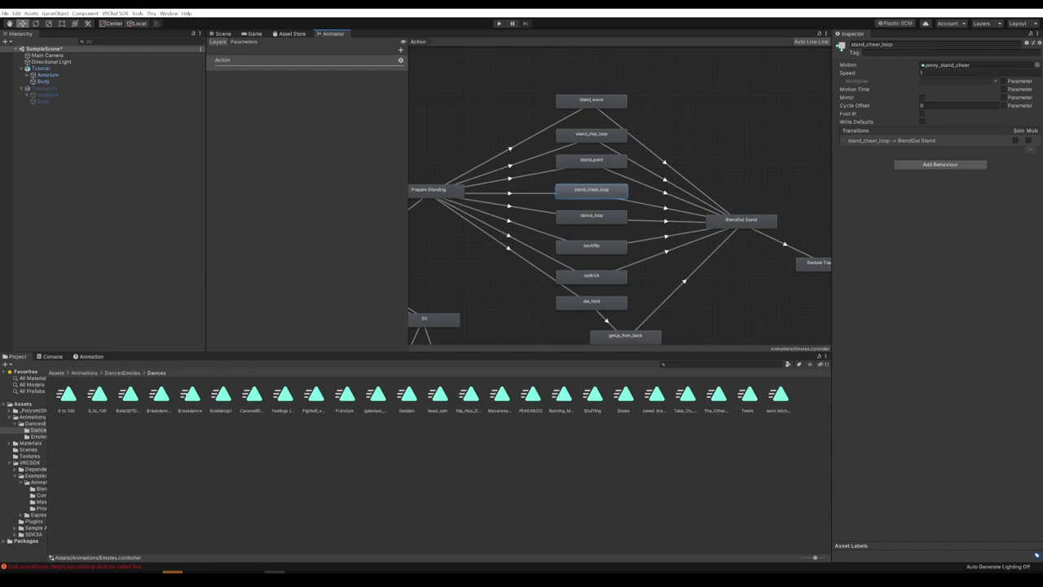
drag(189, 394, 953, 67)
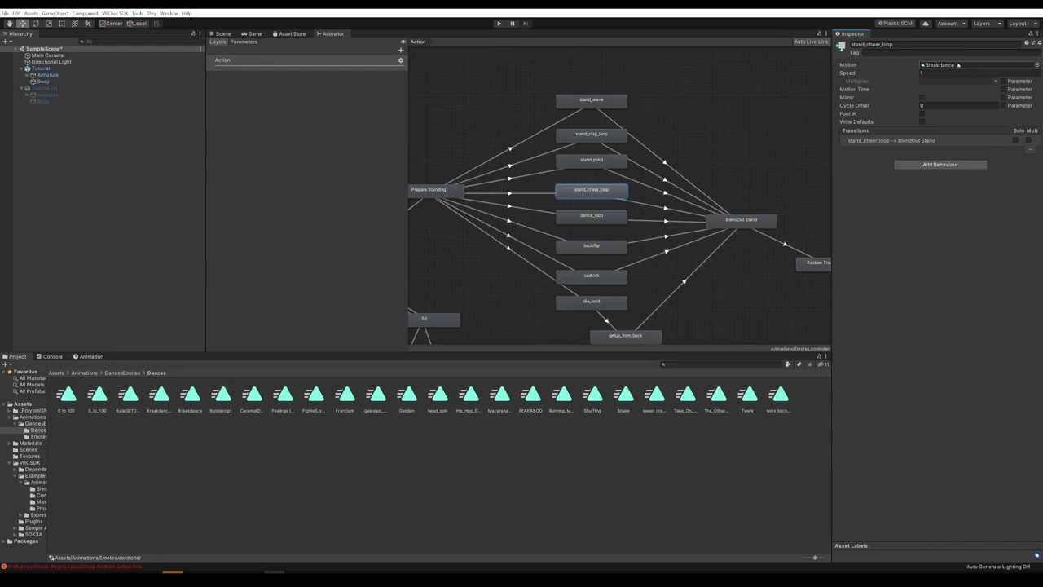
key(ctrl+z)
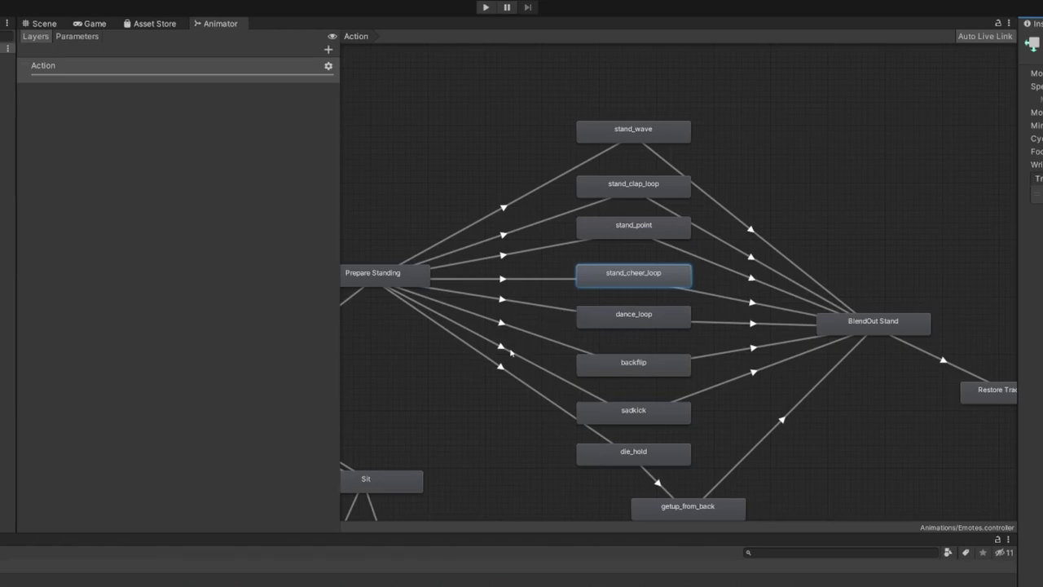
- Duplicate the stand_wave state and place the copy directly above the original
click(633, 165)
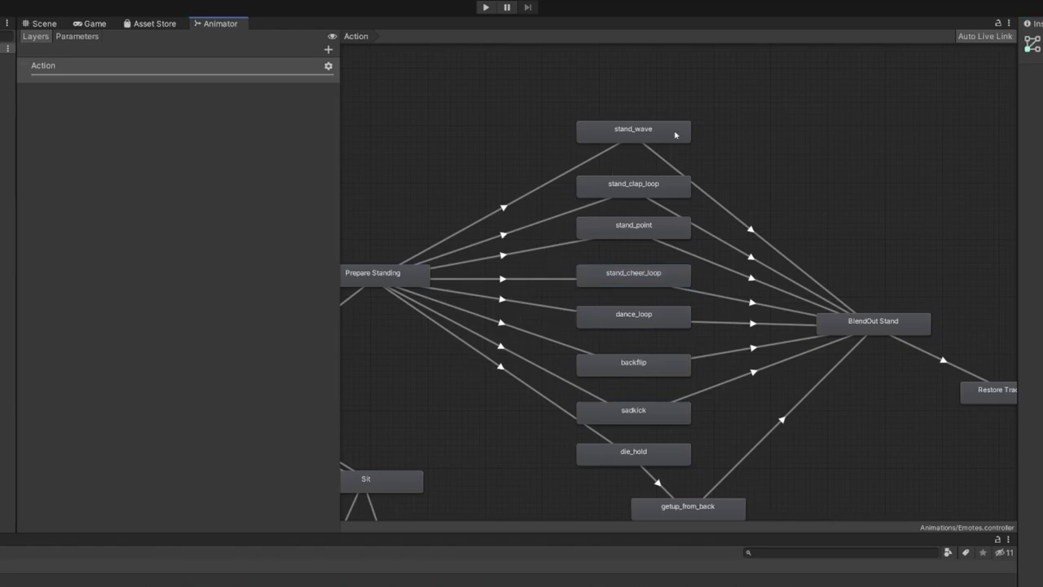
click(675, 135)
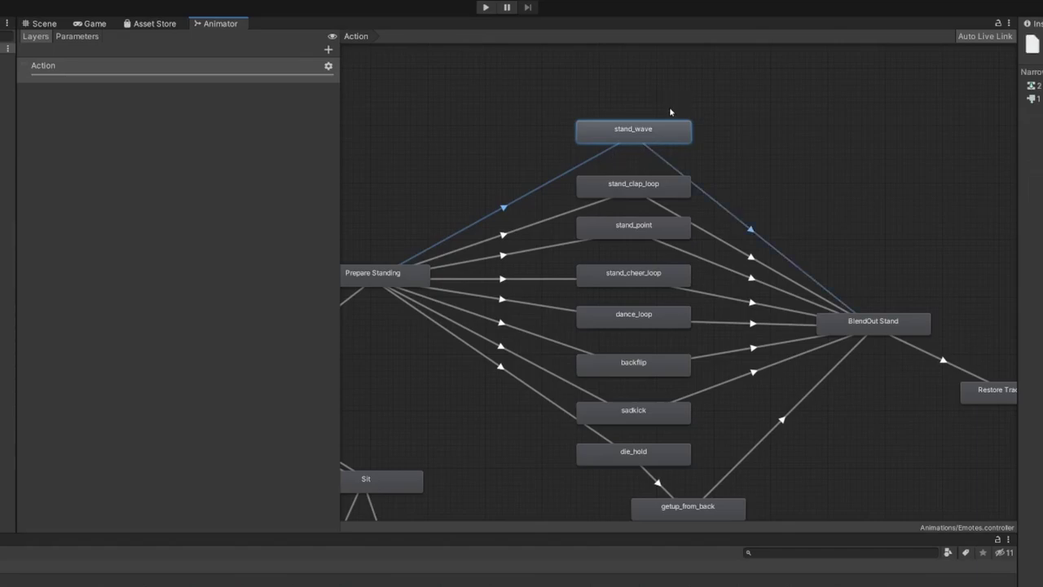
key(ctrl+d)
drag(465, 363, 657, 81)
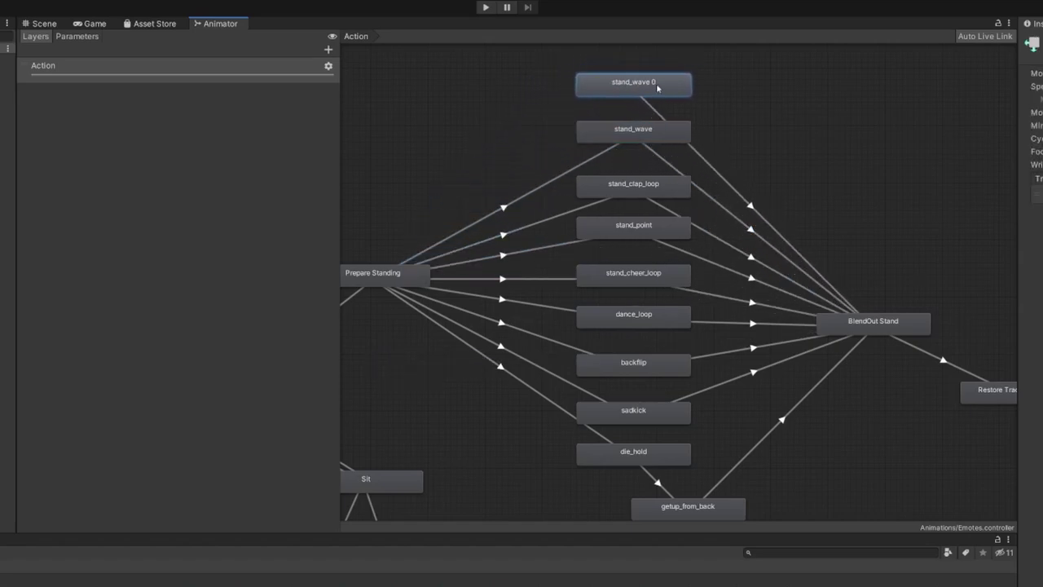
- Make a transition from Prepare Standing to the copied stand_wave state
right_click(394, 277)
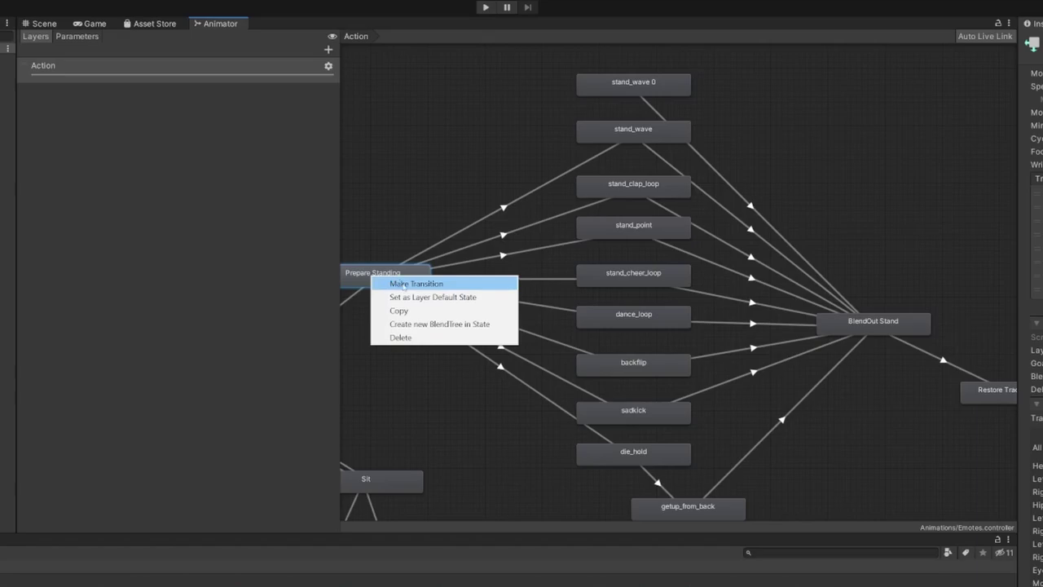
click(404, 285)
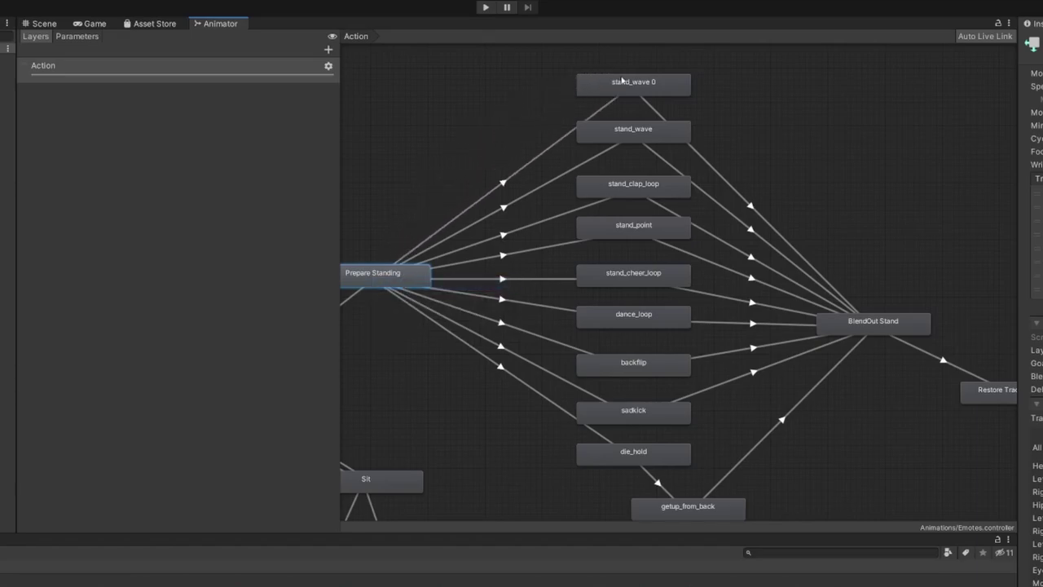
click(625, 86)
- Rename the copied state to 0 to 100 and assign the 0 to 100 dance clip as its motion
click(625, 86)
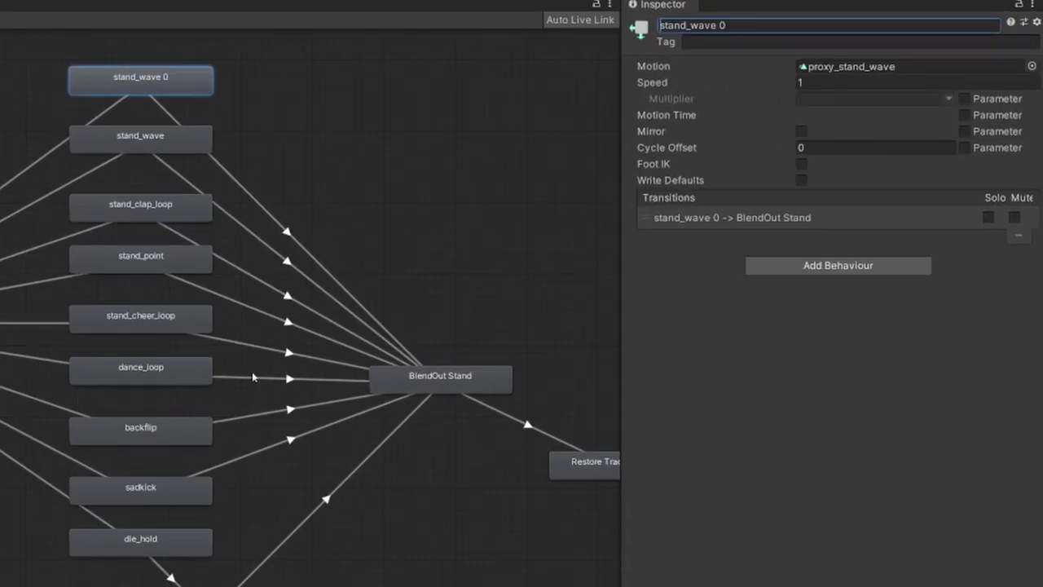
drag(730, 25, 645, 20)
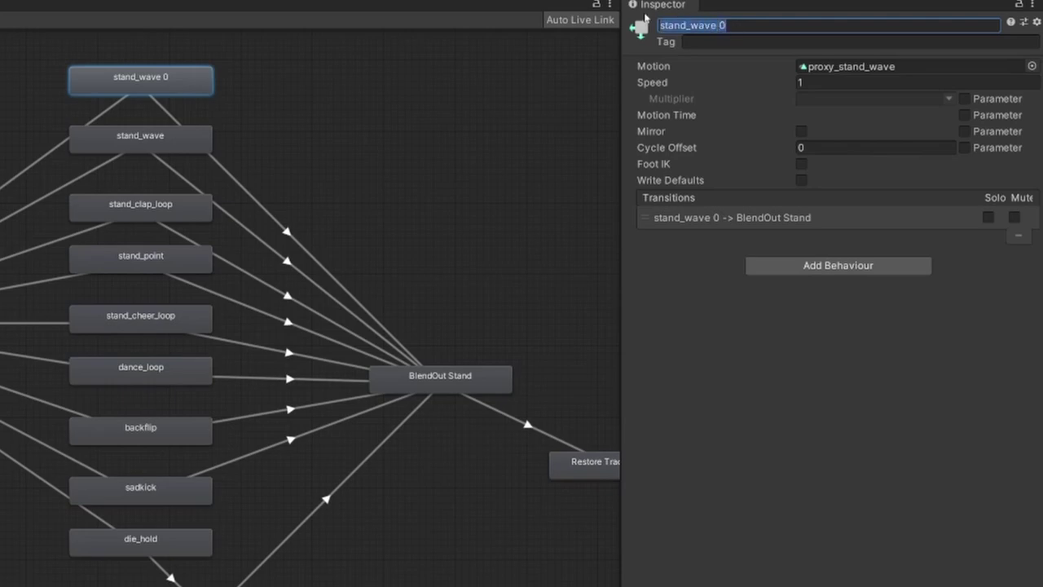
text(0 to 100)
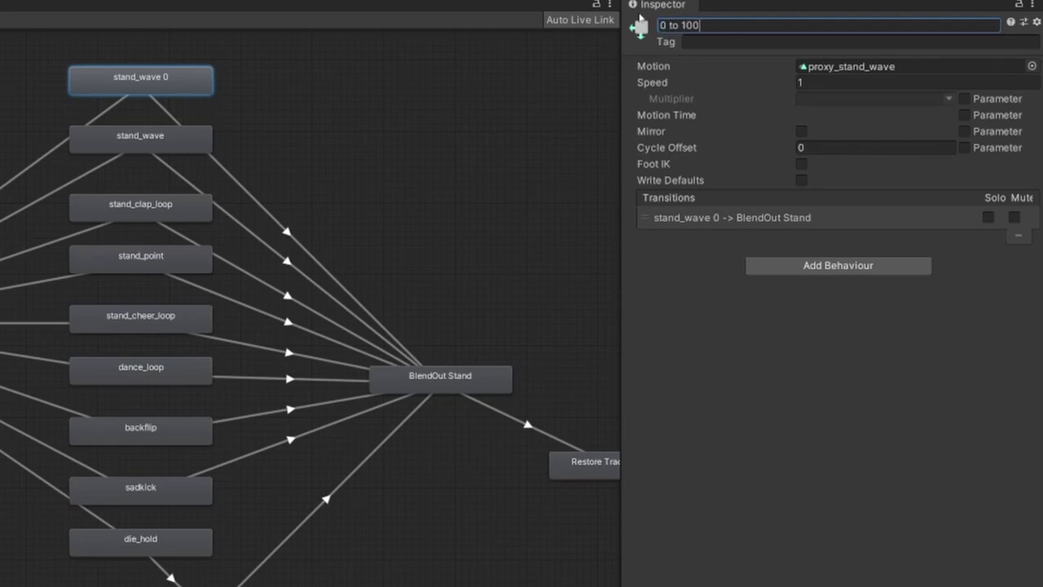
key(Return)
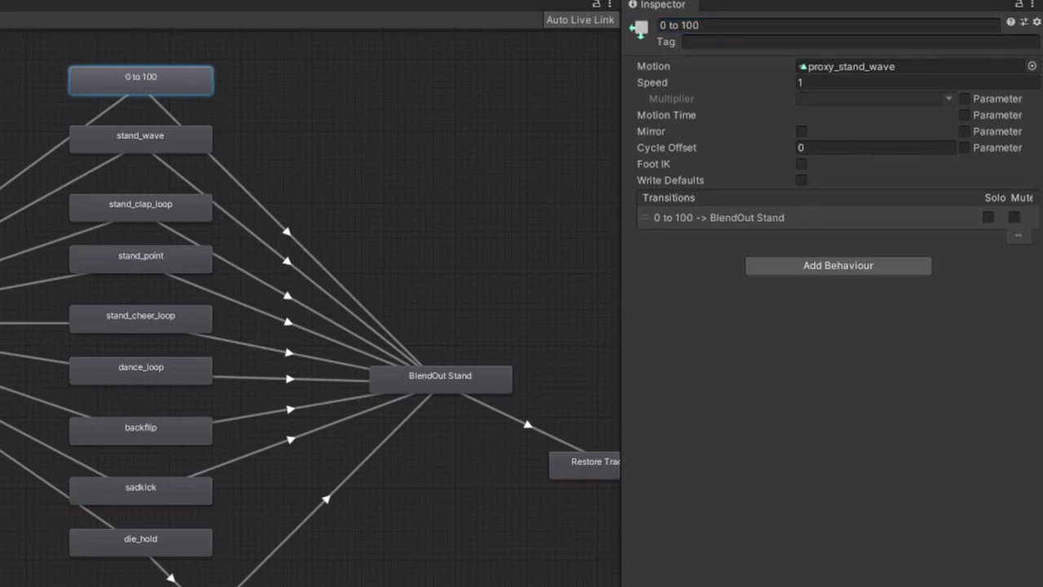
drag(600, 273, 900, 69)
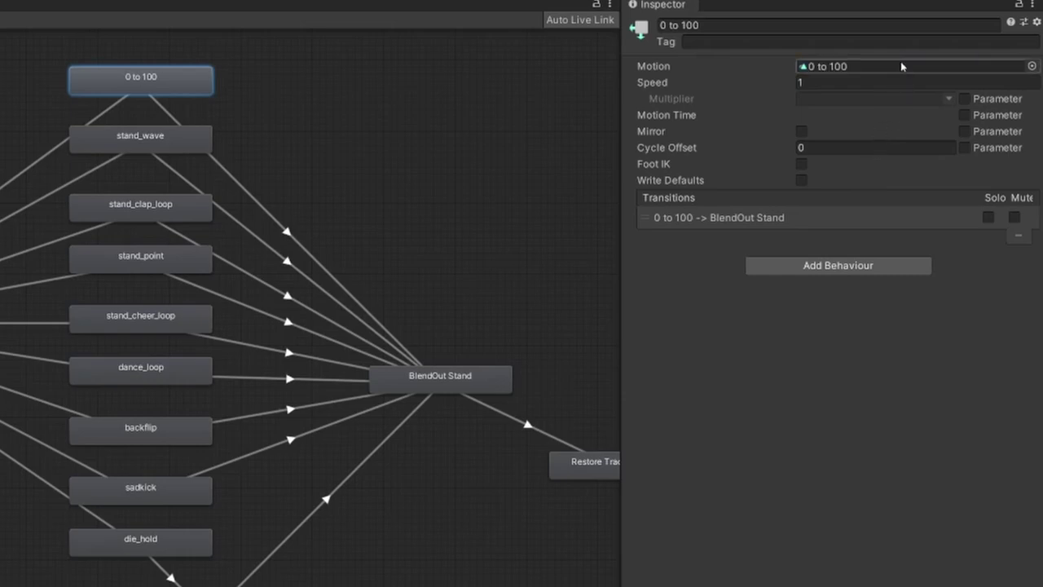
- Switch Has Exit Time off and on again for the transition from Prepare Standing to 0 to 100
click(106, 113)
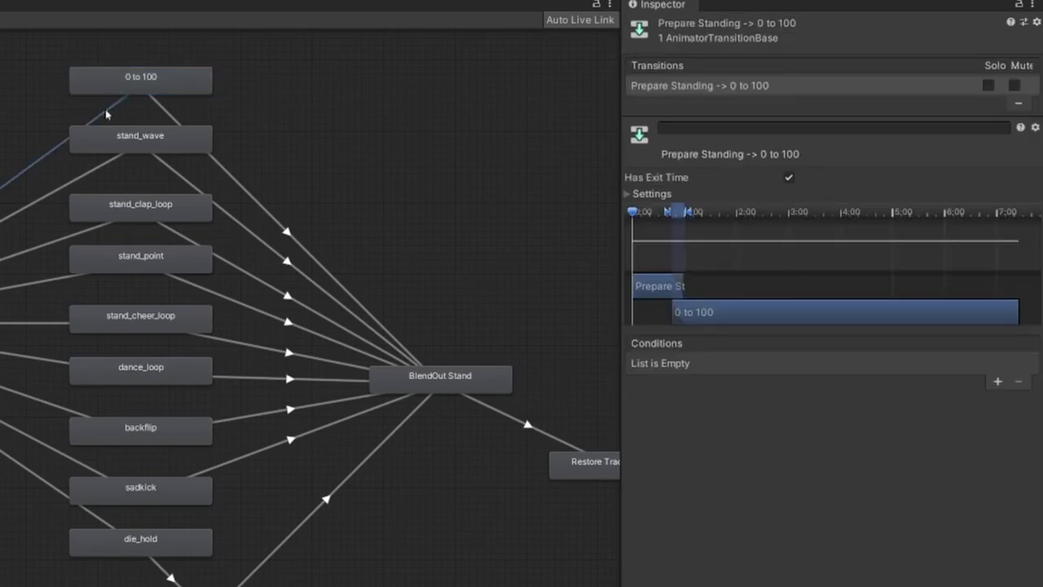
click(789, 177)
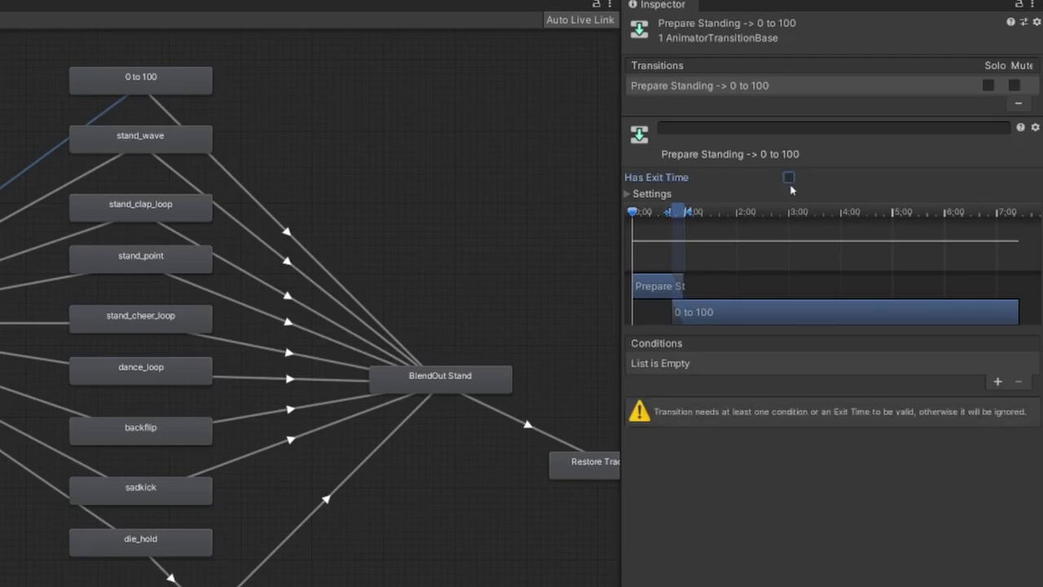
click(788, 178)
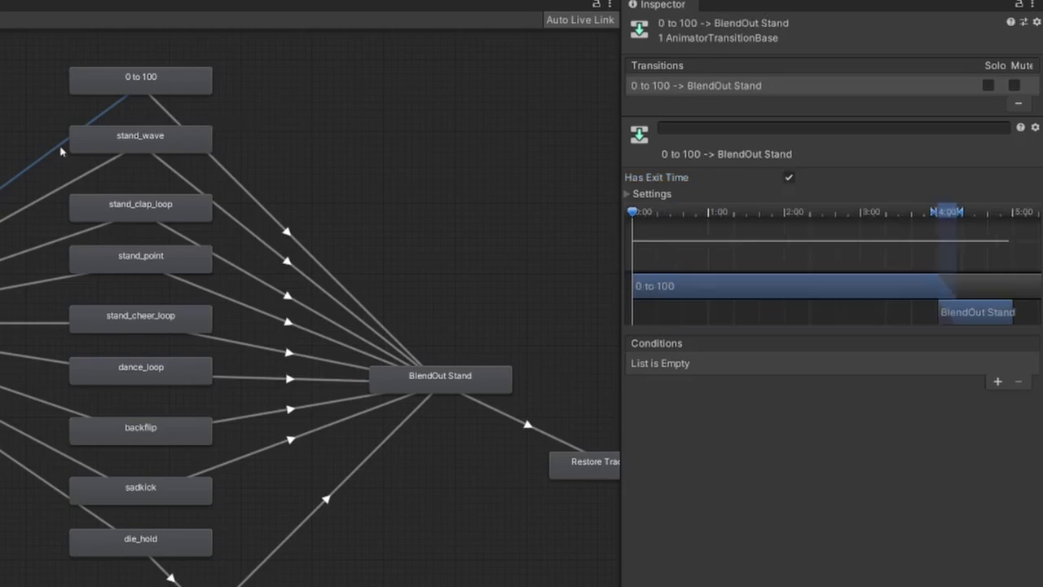
- Add a condition to the Prepare Standing to 0 to 100 transition requiring VRCEmote Equals 17
click(163, 110)
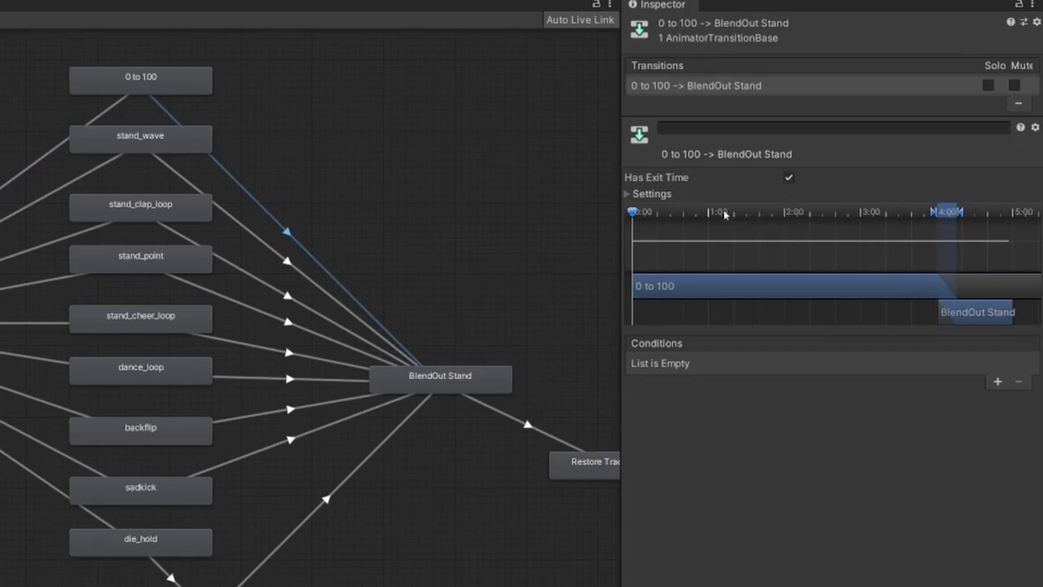
click(102, 113)
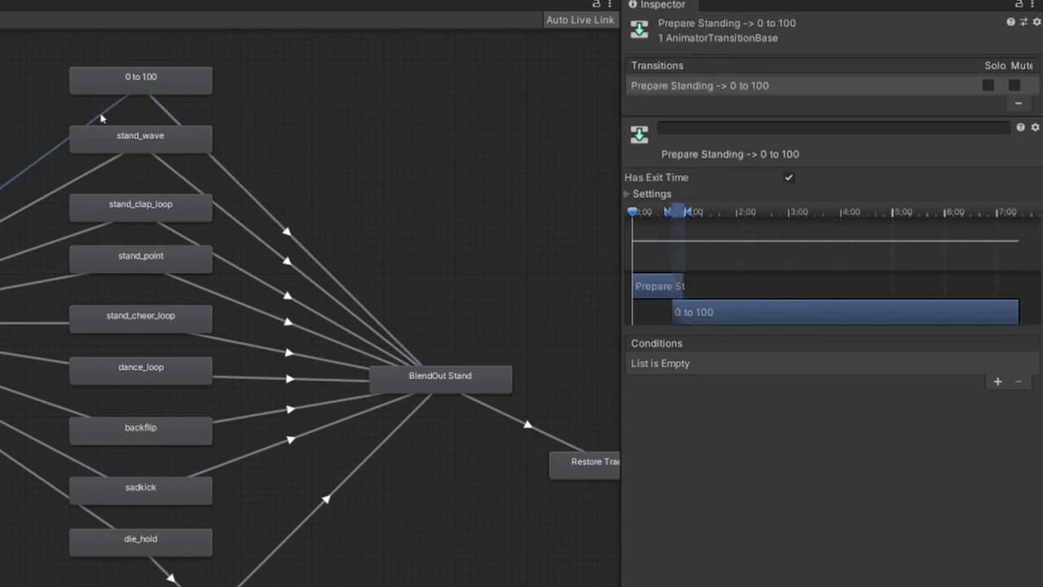
click(997, 380)
click(891, 363)
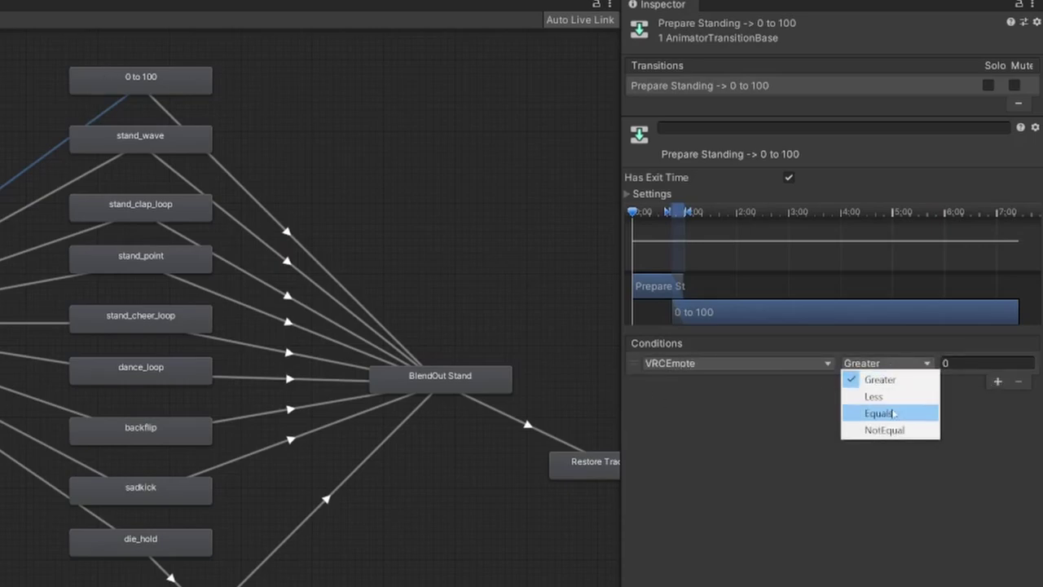
click(894, 413)
click(945, 363)
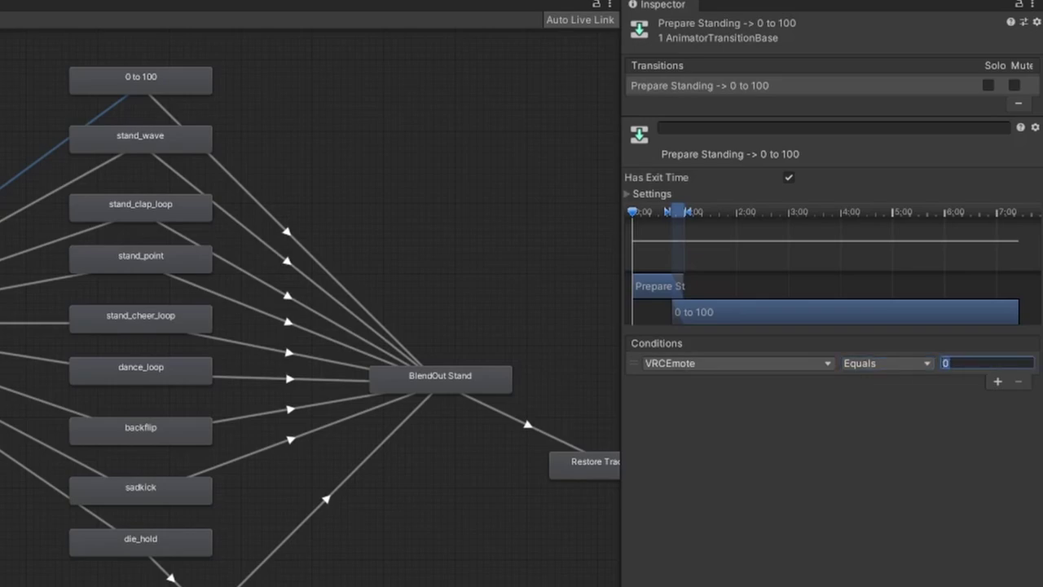
text(17)
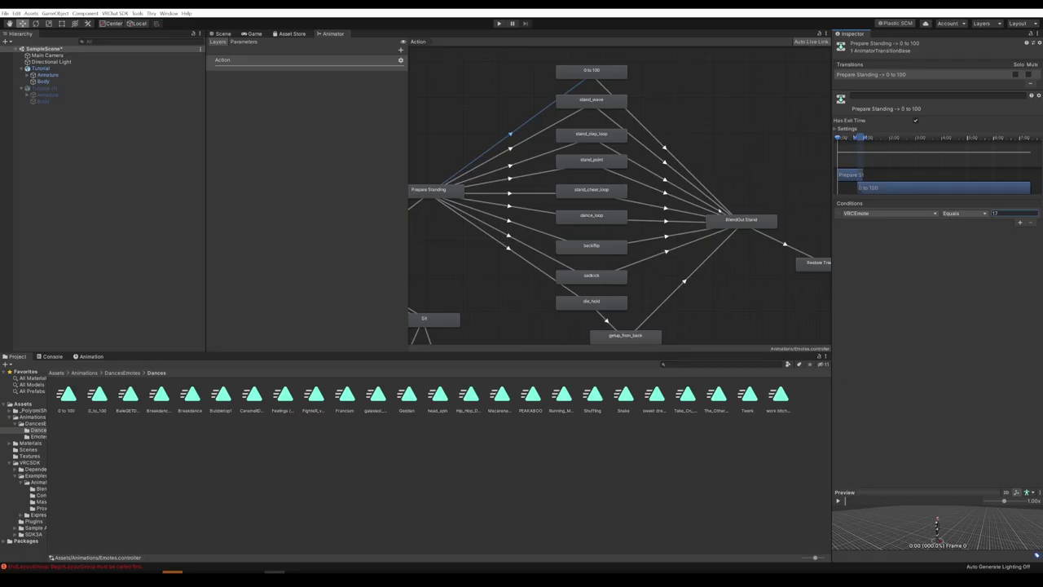
- Examine the standing and seated emote branches and the 0 to 100 state in the Action layer's graph
scroll(620, 195, down, 6)
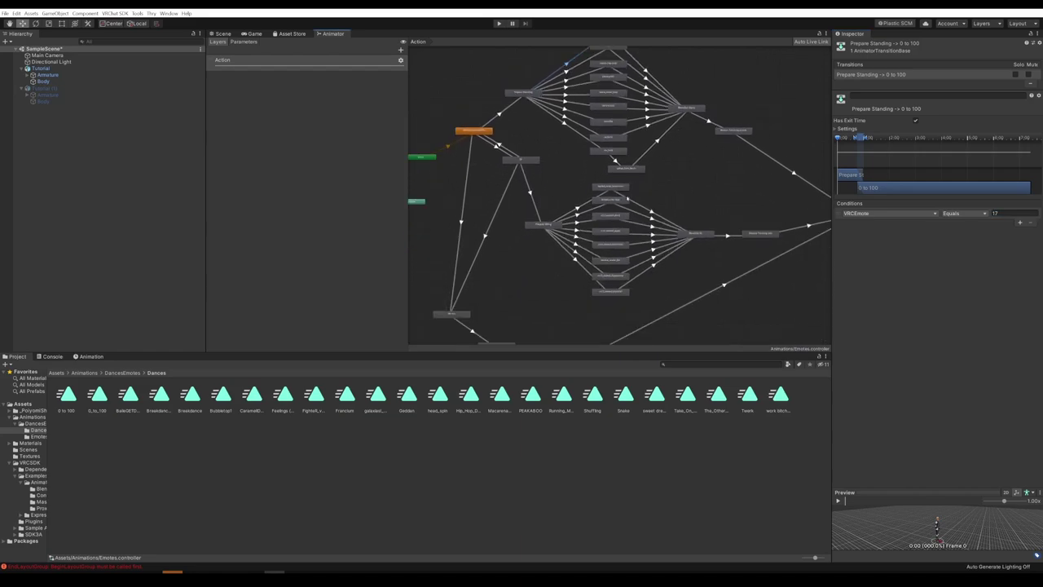
scroll(629, 245, up, 3)
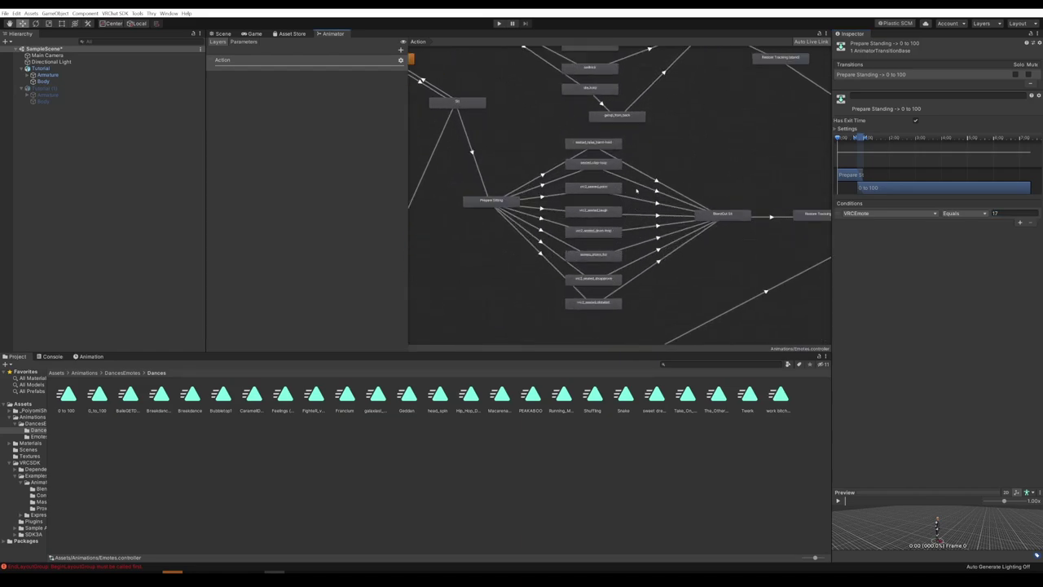
scroll(636, 191, down, 3)
middle_drag(668, 118, 668, 191)
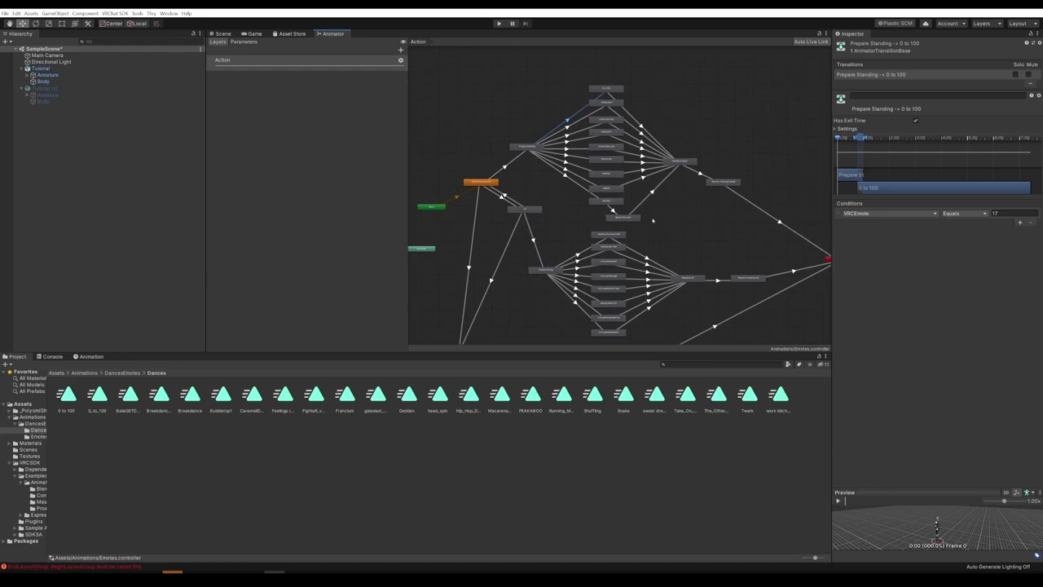
scroll(679, 219, up, 5)
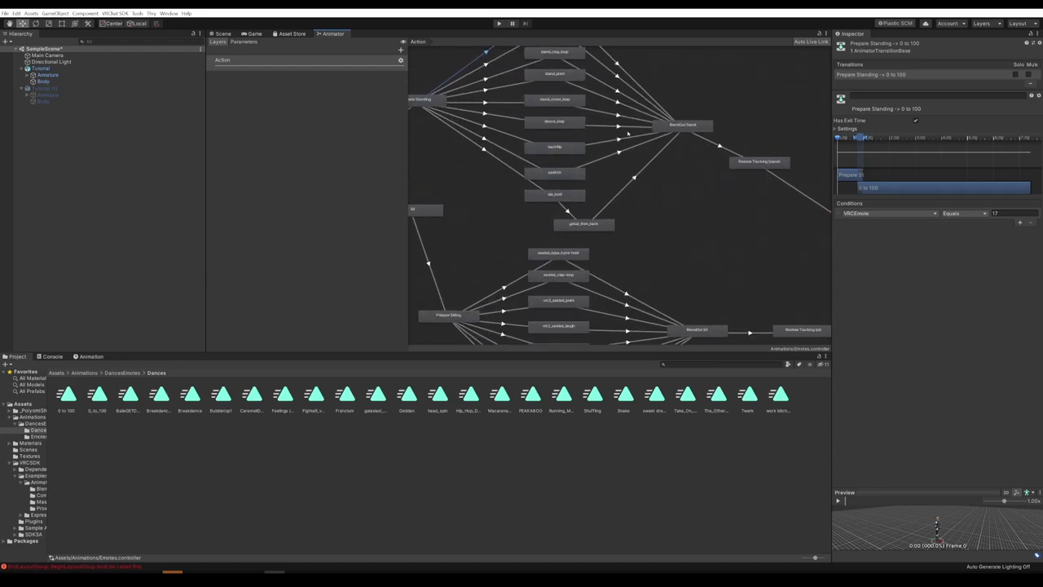
middle_drag(659, 139, 711, 192)
scroll(659, 183, up, 1)
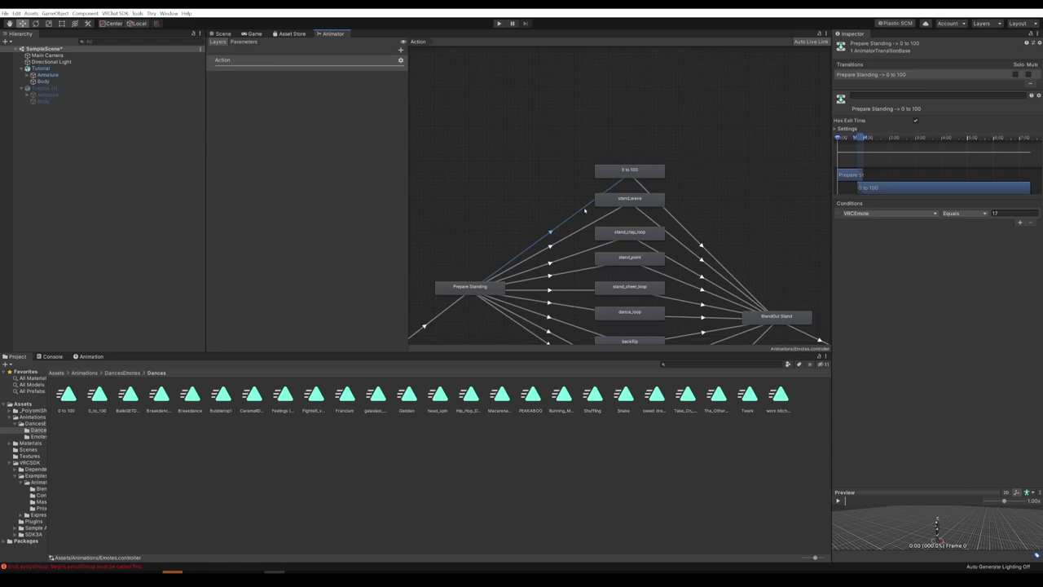
click(630, 171)
middle_drag(632, 200, 593, 204)
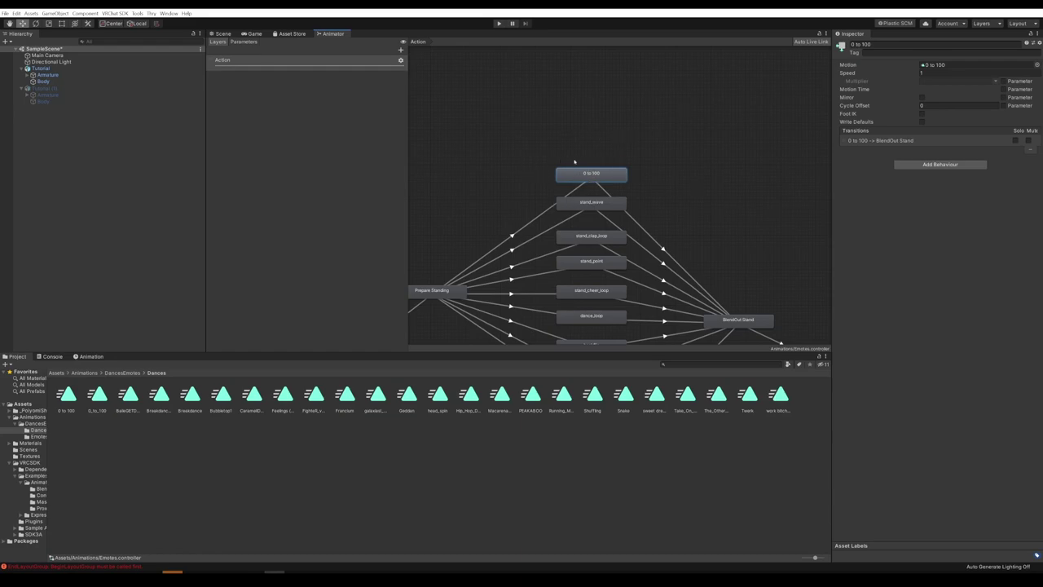
middle_drag(514, 224, 573, 115)
click(548, 209)
scroll(548, 210, down, 1)
middle_drag(548, 210, 492, 237)
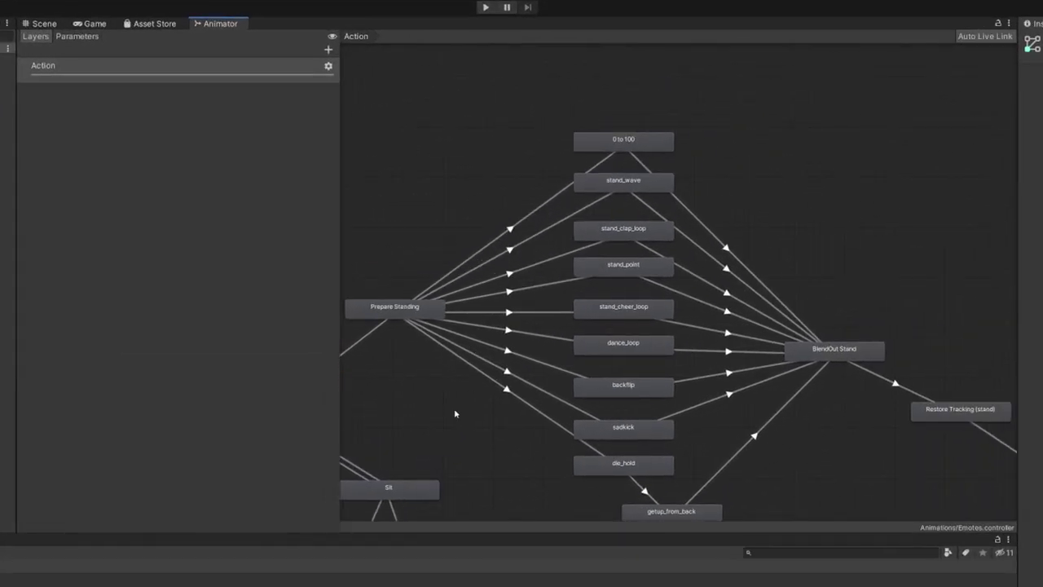
- Remove the VRCEmote Less 9 condition from the transition between WaitForActionOrAFK and Prepare Standing
middle_drag(455, 414, 597, 299)
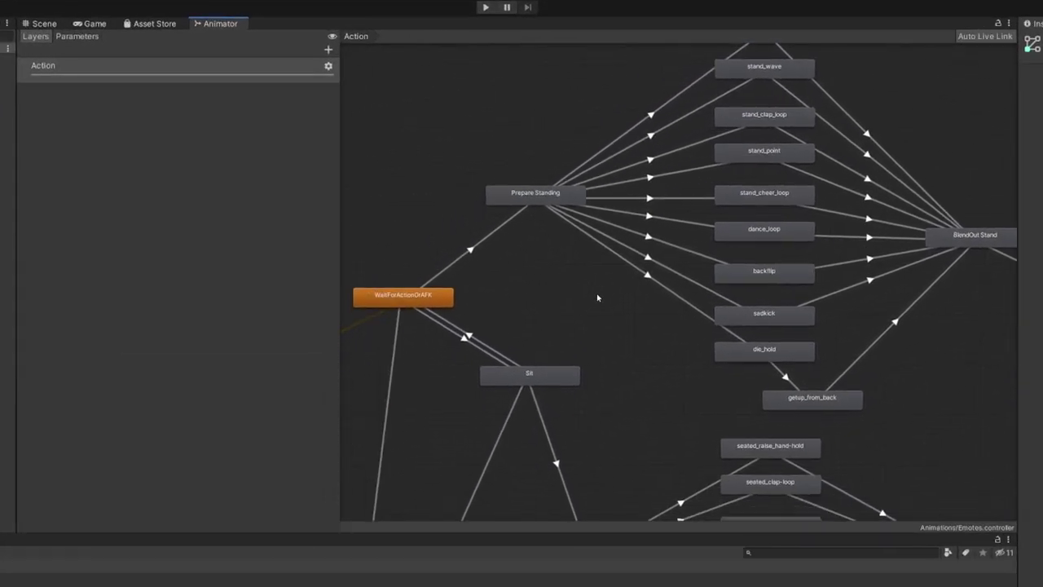
click(492, 238)
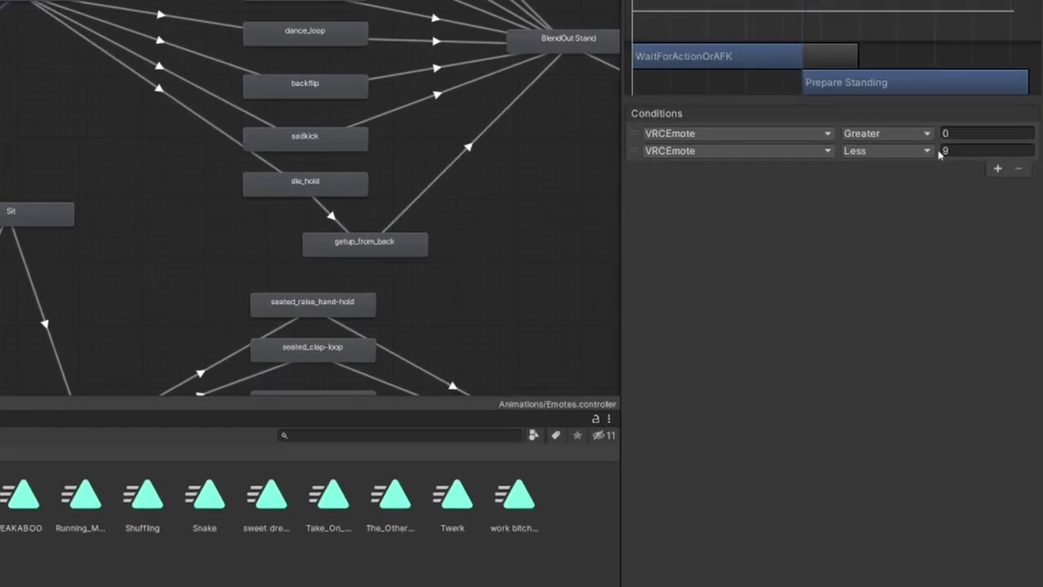
click(676, 157)
click(640, 161)
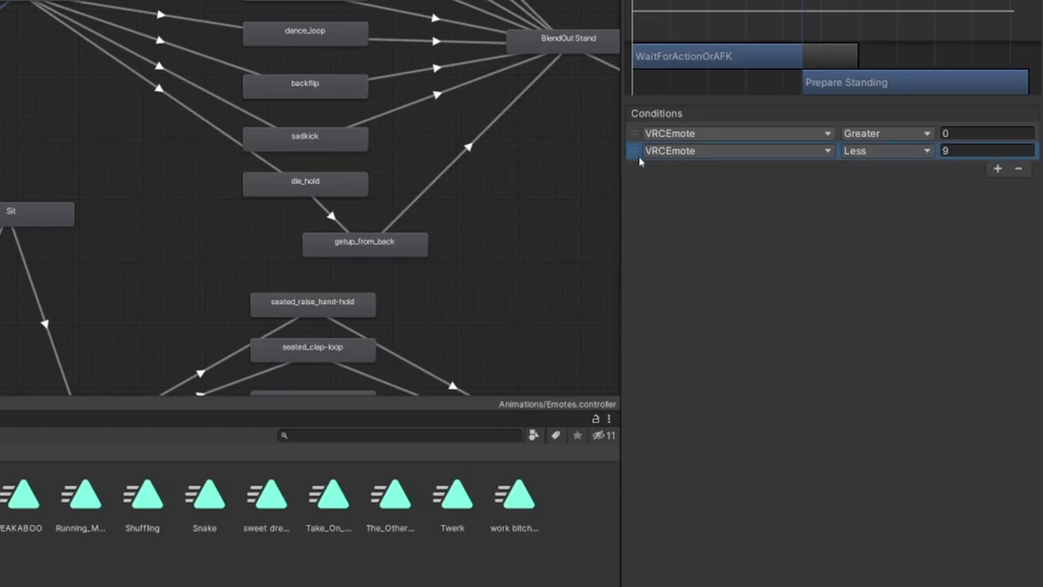
click(1018, 169)
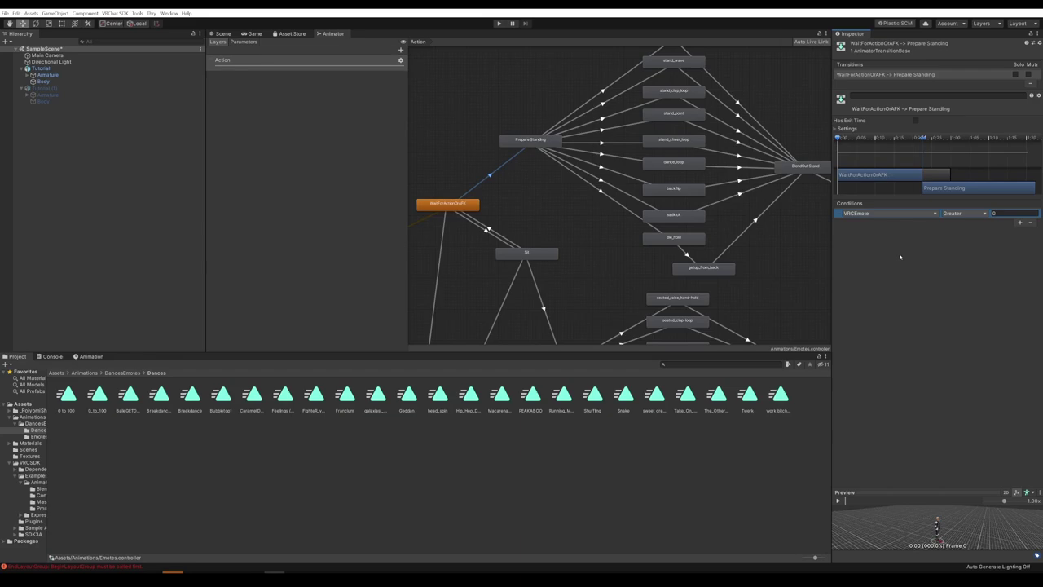
middle_drag(711, 63, 650, 144)
scroll(650, 145, down, 1)
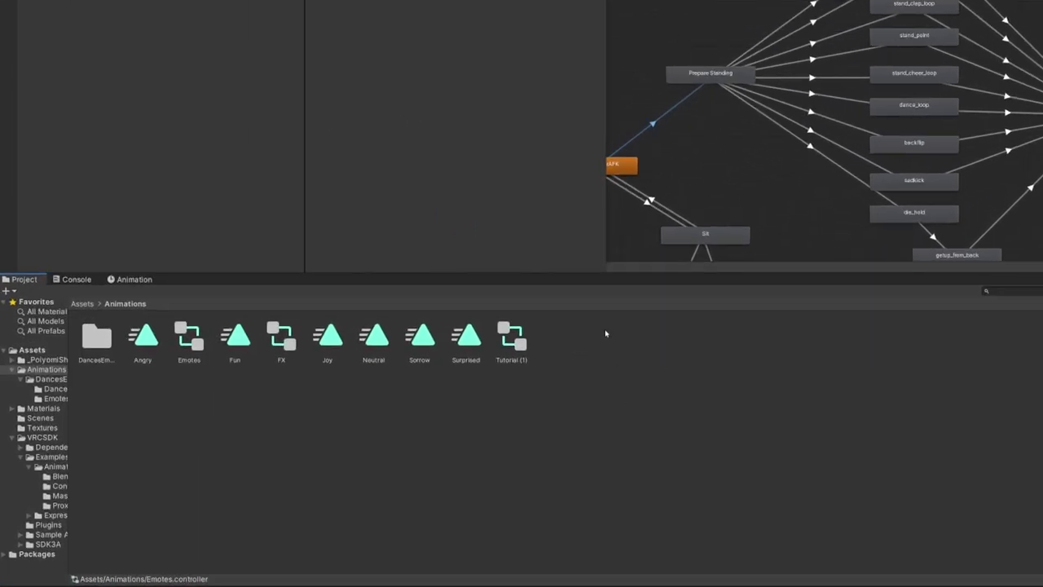
- Create a VRChat Expression Parameters asset and an Expressions Menu asset in the Animations folder
right_click(390, 396)
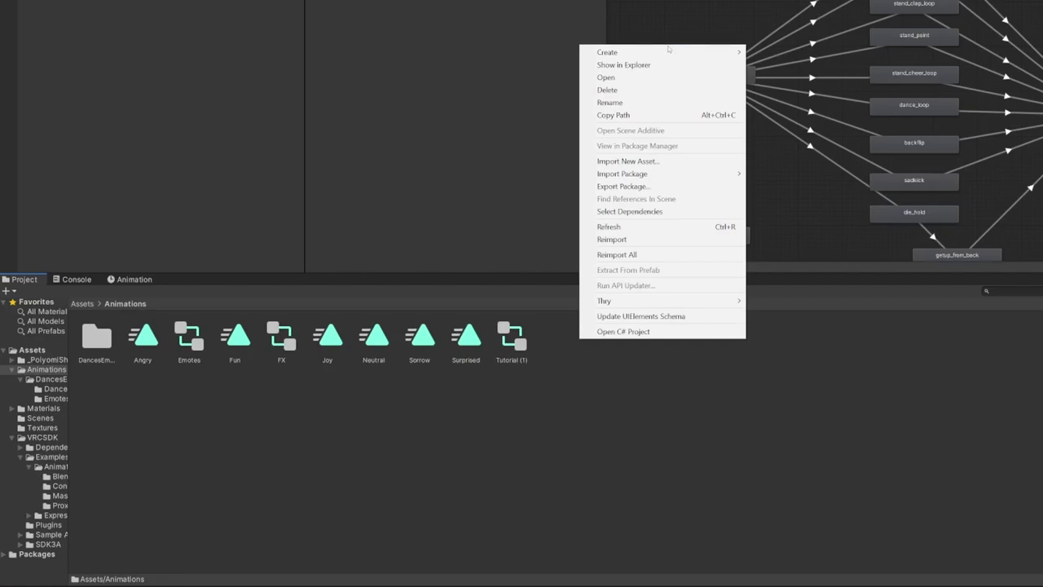
mouse_move(673, 51)
mouse_move(774, 52)
mouse_move(912, 52)
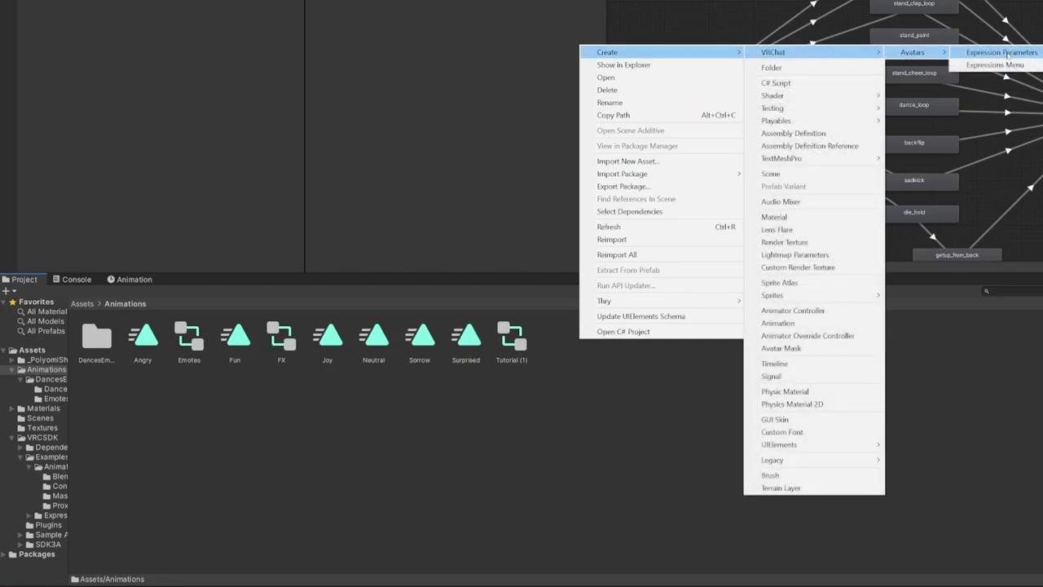
click(1023, 54)
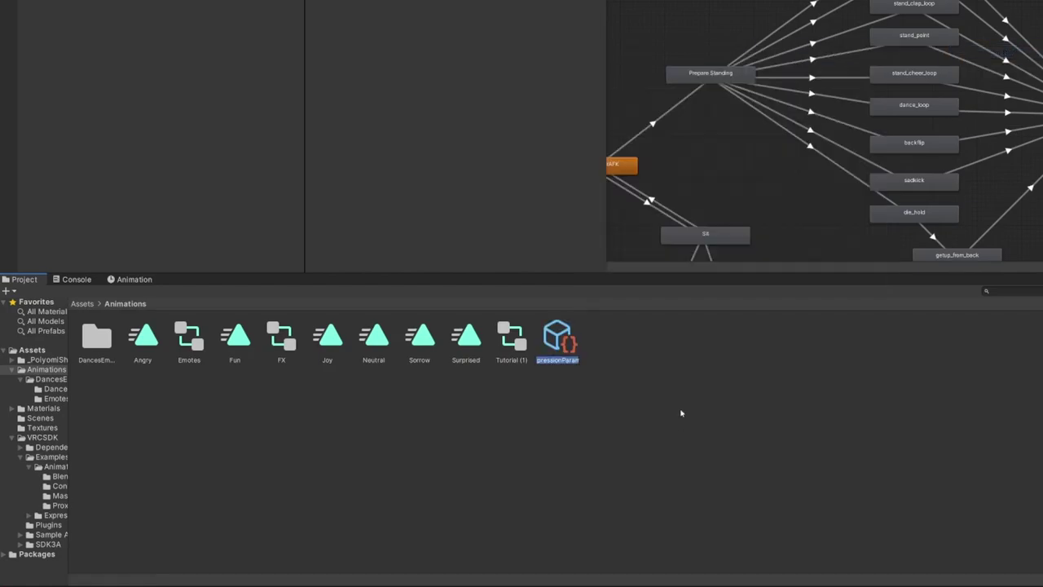
right_click(624, 350)
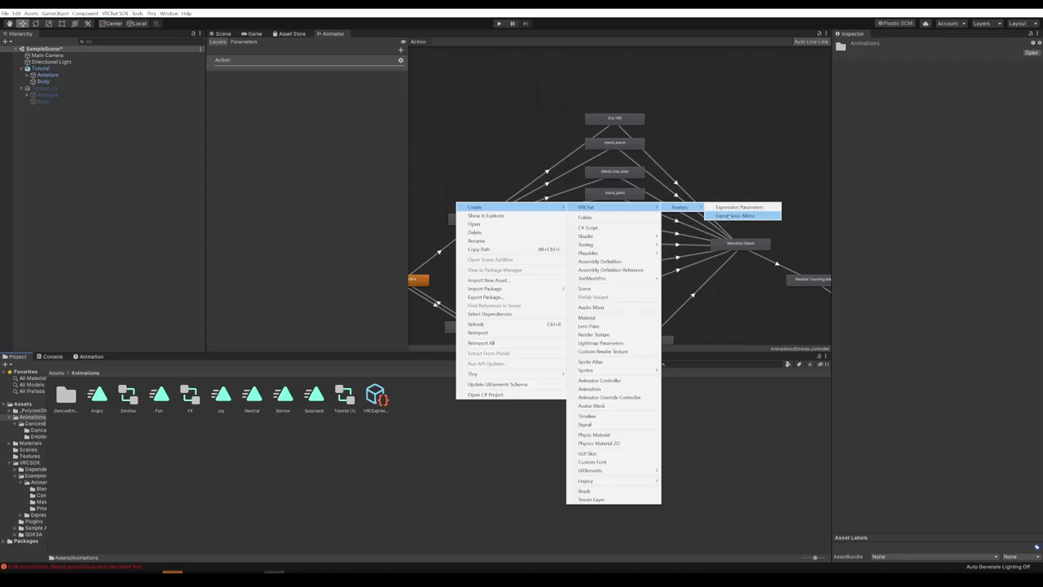
click(729, 216)
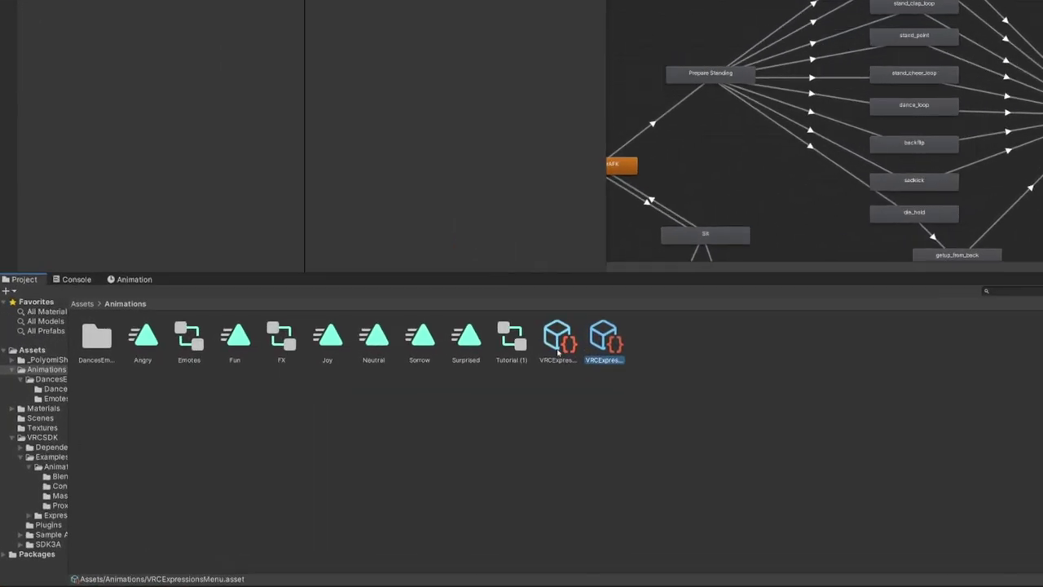
- Rename the new expression parameters asset as Parameters and the new expressions menu asset as MainMenu
right_click(375, 395)
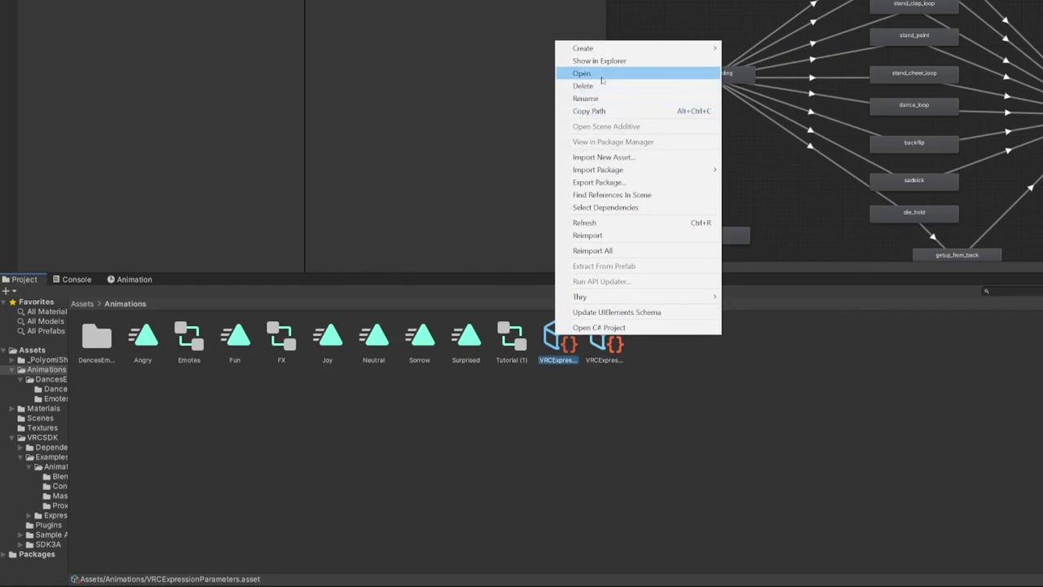
click(598, 98)
text(Parameters)
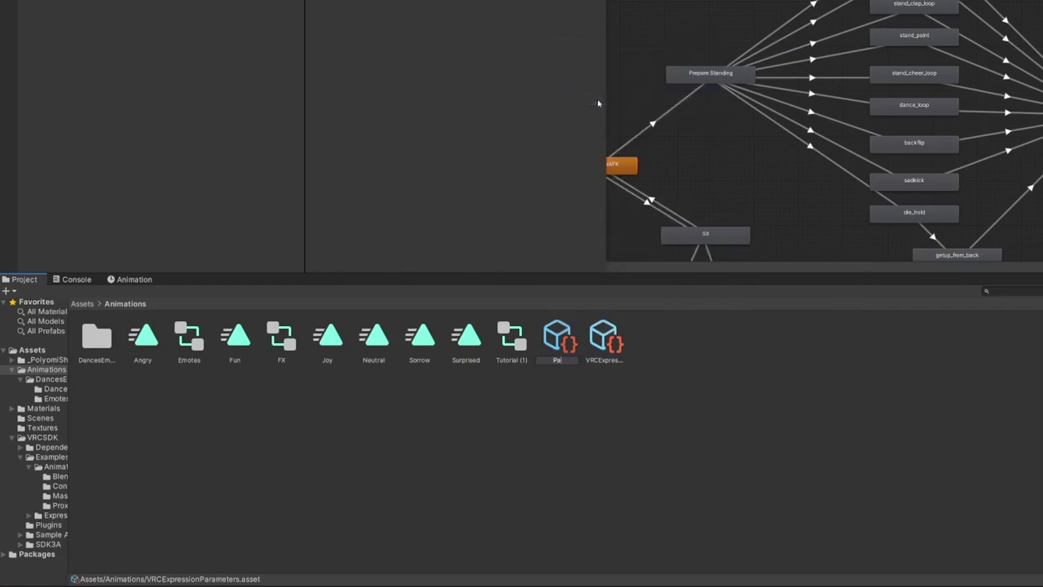
right_click(604, 338)
click(642, 99)
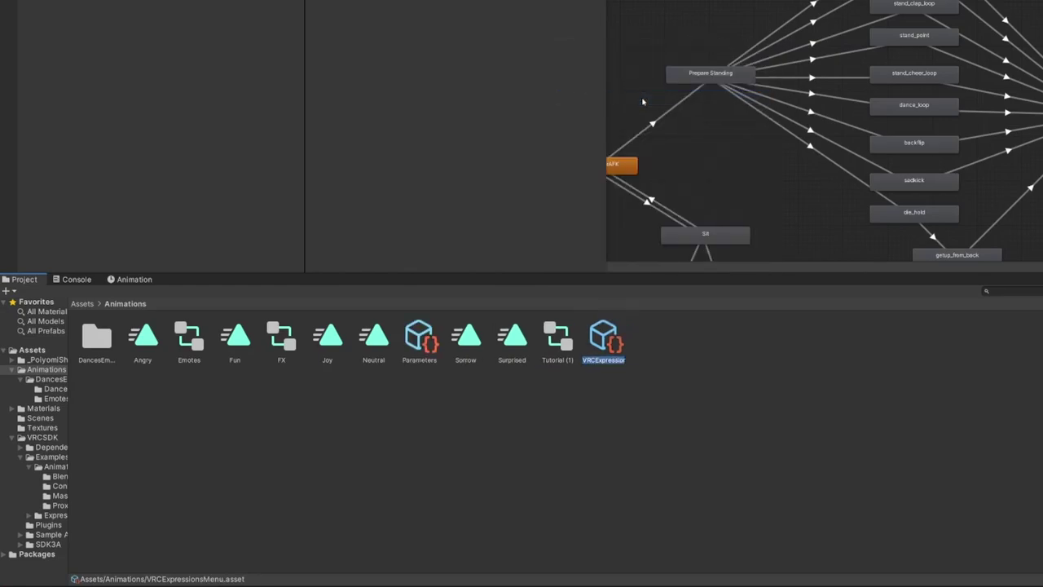
text(MainMenu)
key(Return)
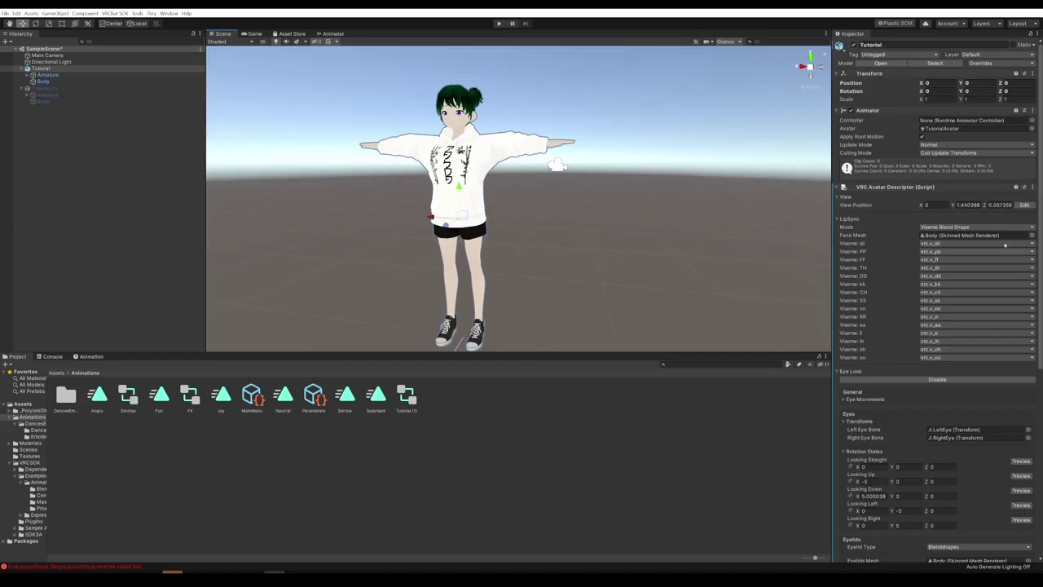
- Customize the Tutorial avatar's Expressions, assigning MainMenu as the menu and the Parameters asset as its parameters
scroll(1004, 244, down, 6)
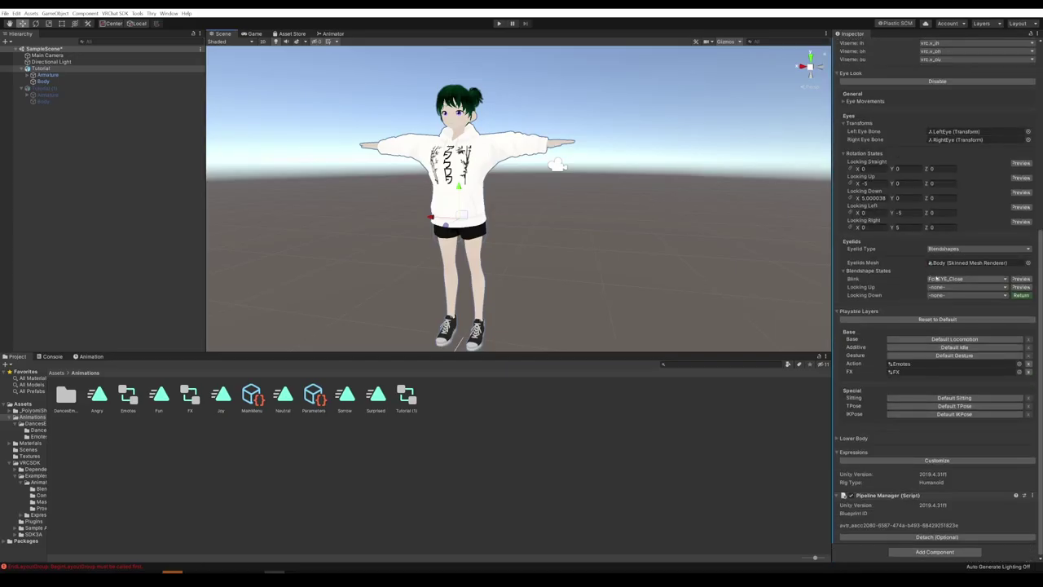
click(933, 460)
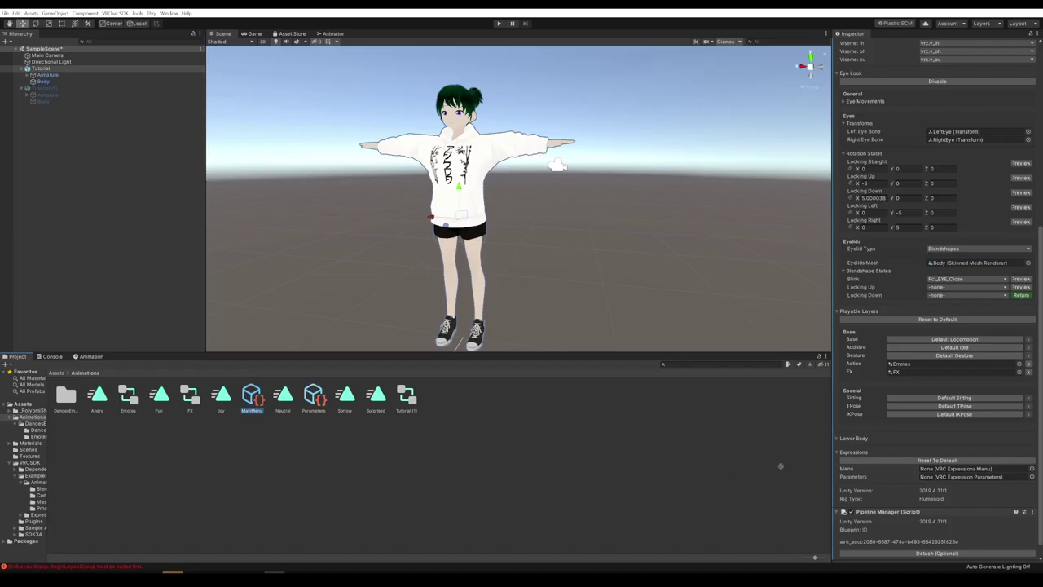
drag(252, 397, 896, 470)
drag(314, 397, 958, 476)
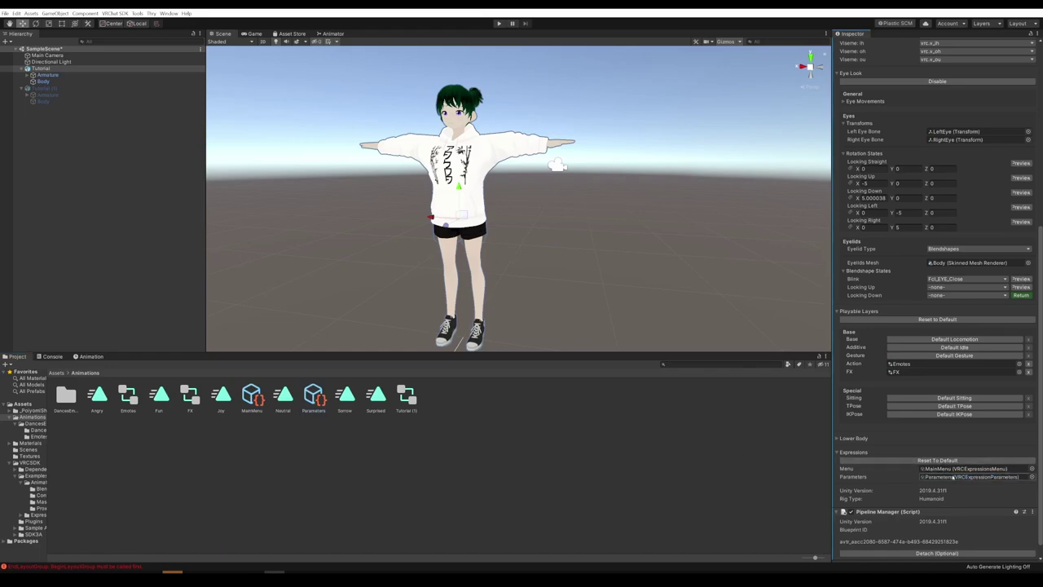
click(511, 428)
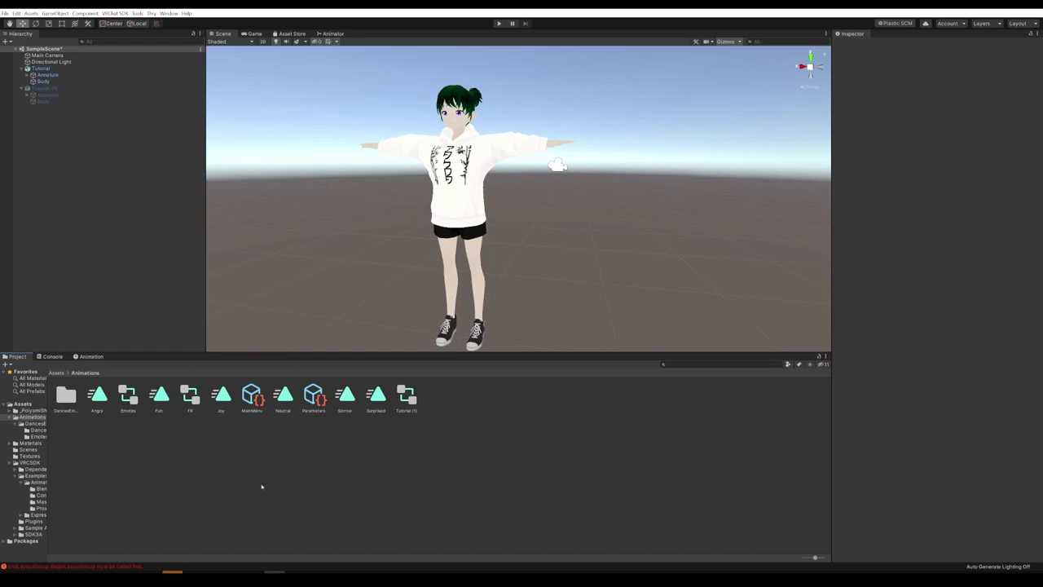
- Make two duplicates of the MainMenu asset in the Animations folder
click(251, 394)
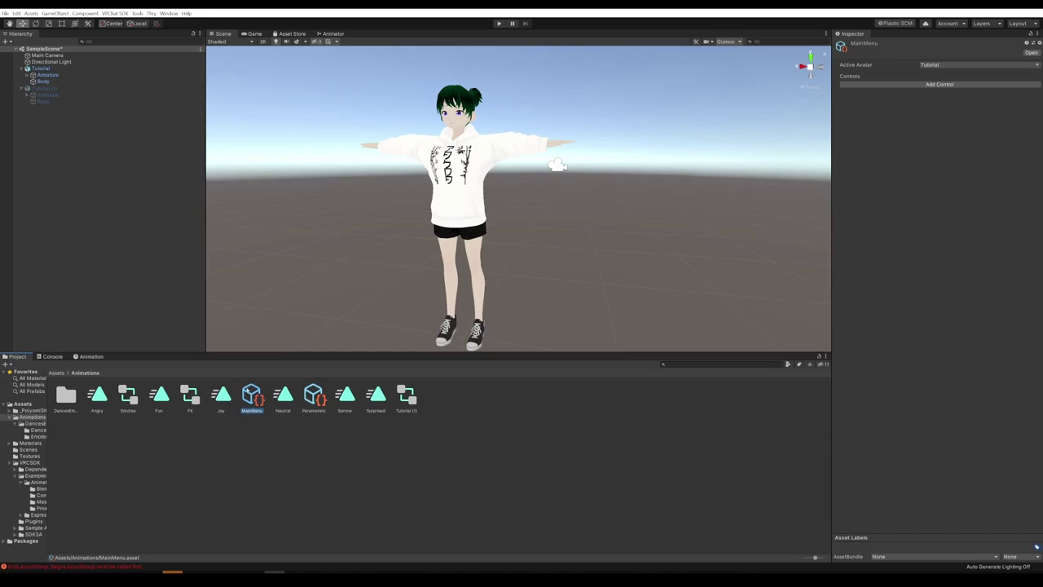
click(256, 420)
click(253, 399)
key(ctrl+d)
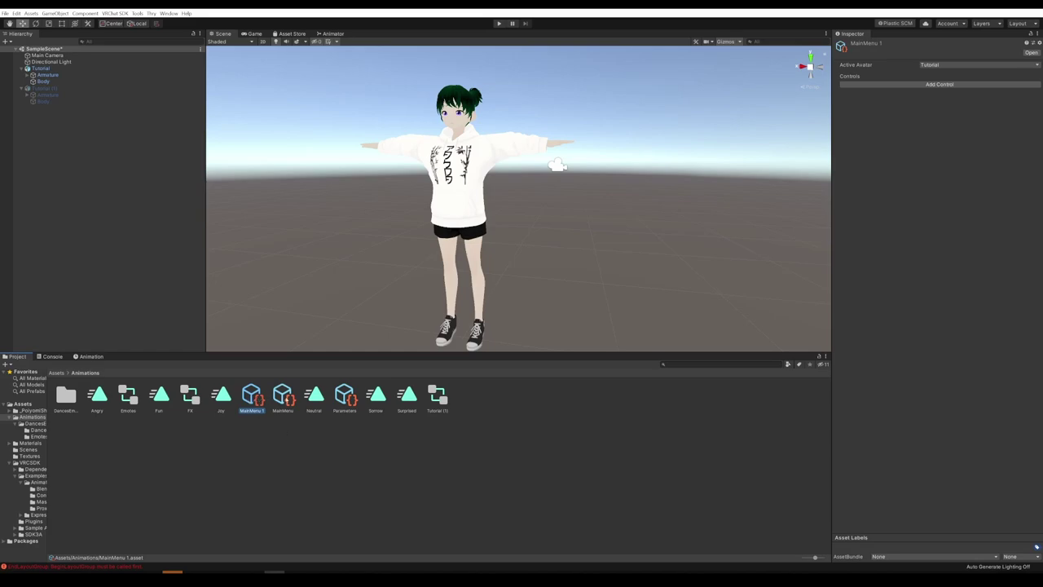
key(ctrl+d)
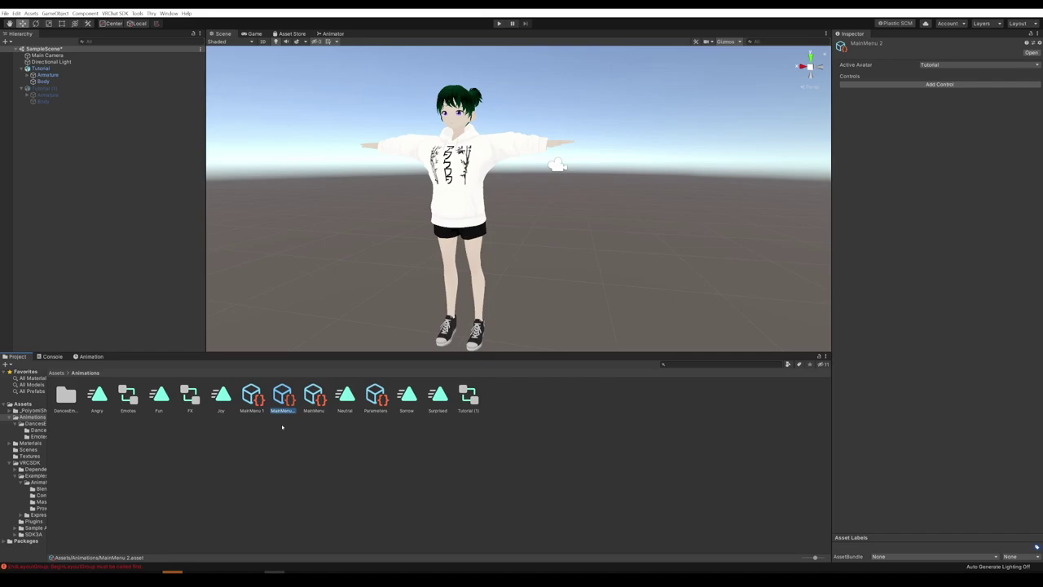
- Rename the MainMenu 2 copy as Default
right_click(285, 394)
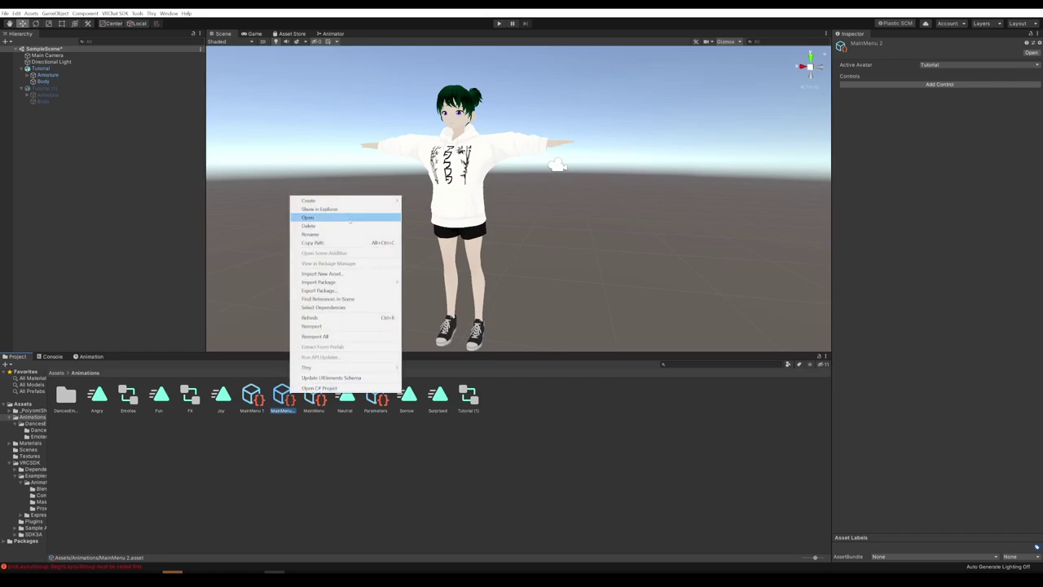
click(332, 248)
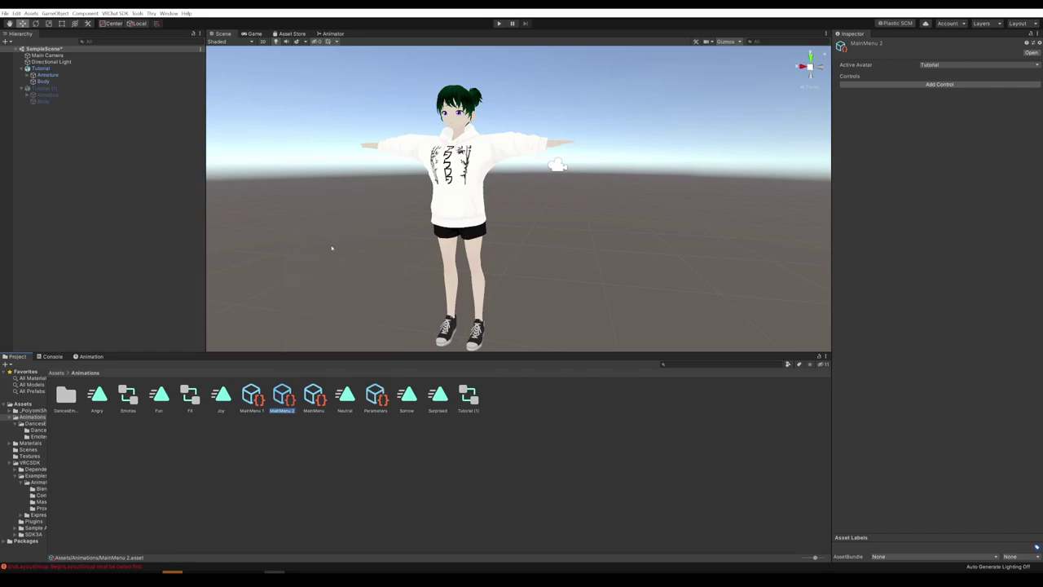
text(Default)
key(Return)
- Rename the MainMenu 1 copy as Dances
right_click(283, 396)
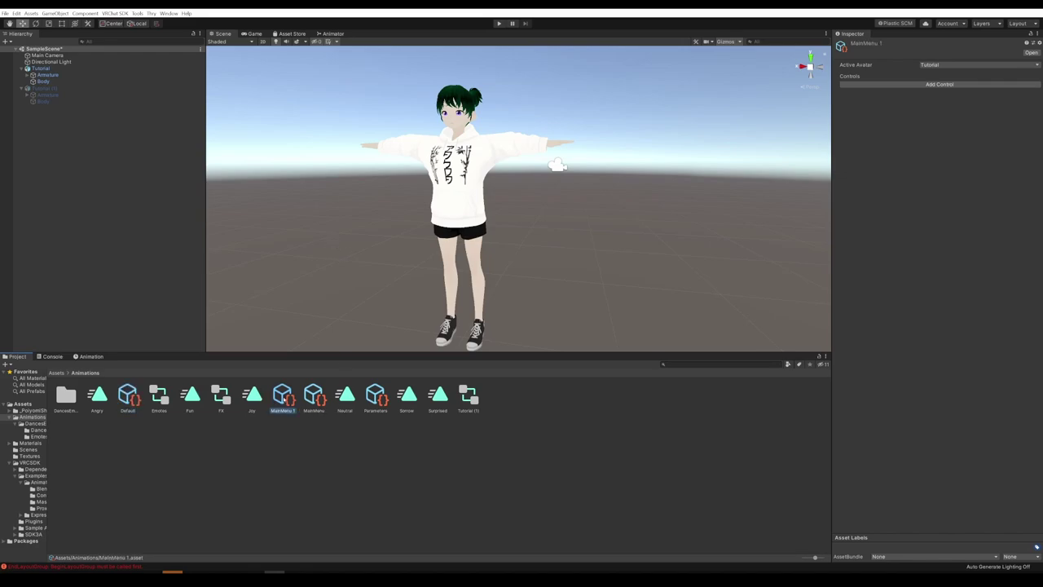
click(320, 240)
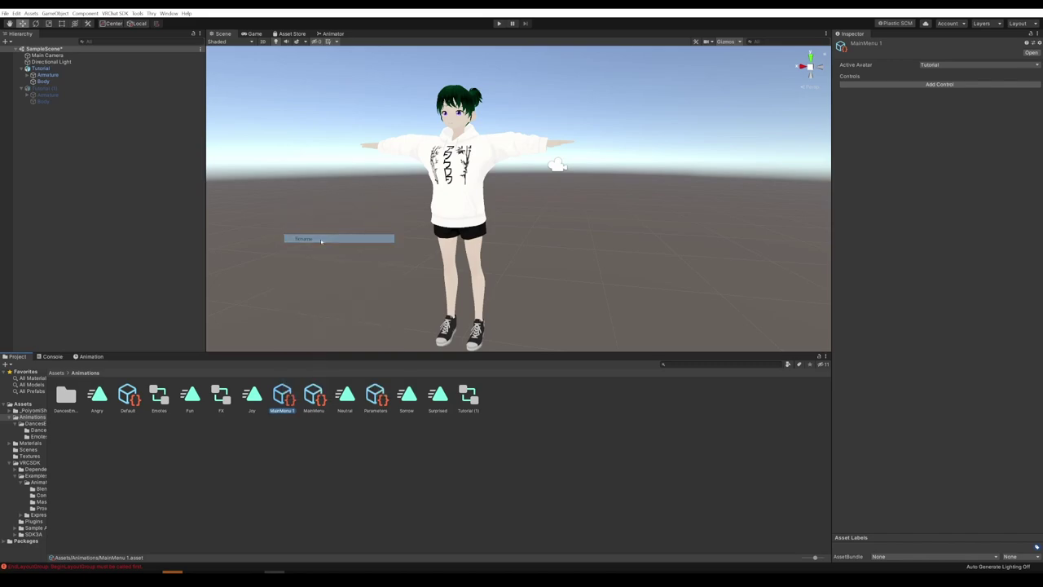
text(Dances)
key(Return)
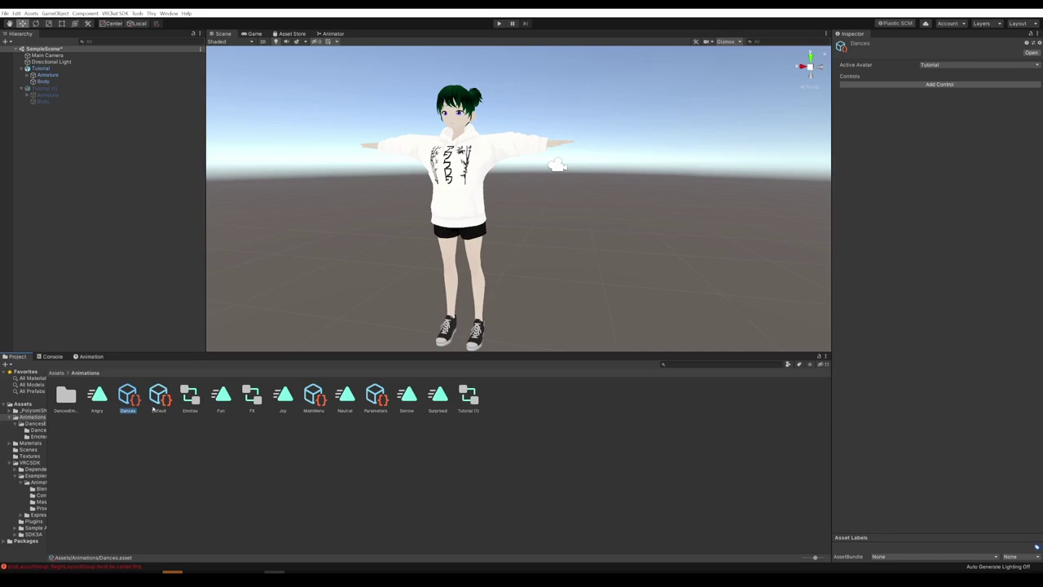
- Add a control named Default to the MainMenu expressions menu
click(313, 395)
click(941, 84)
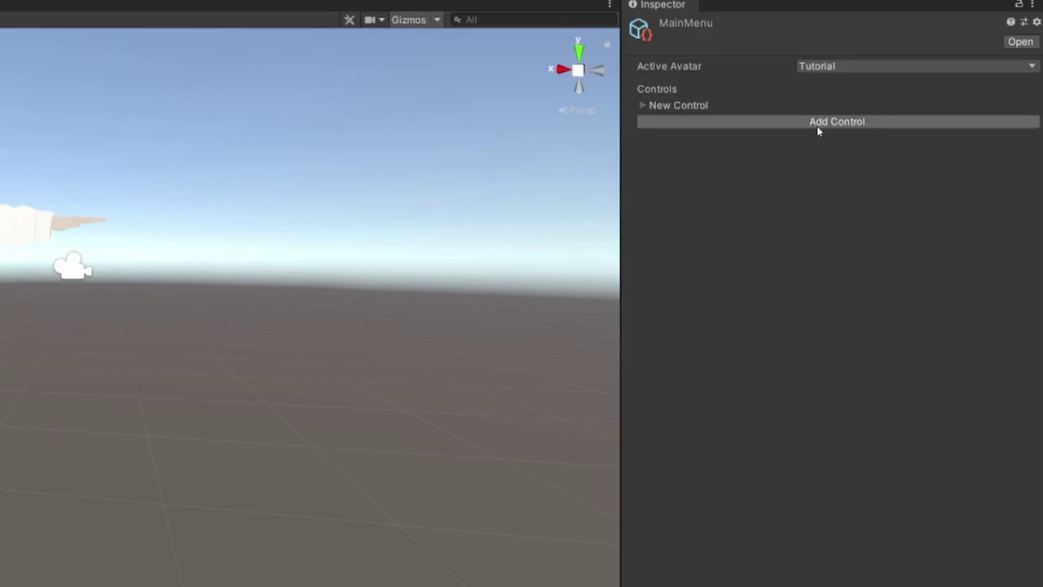
click(845, 85)
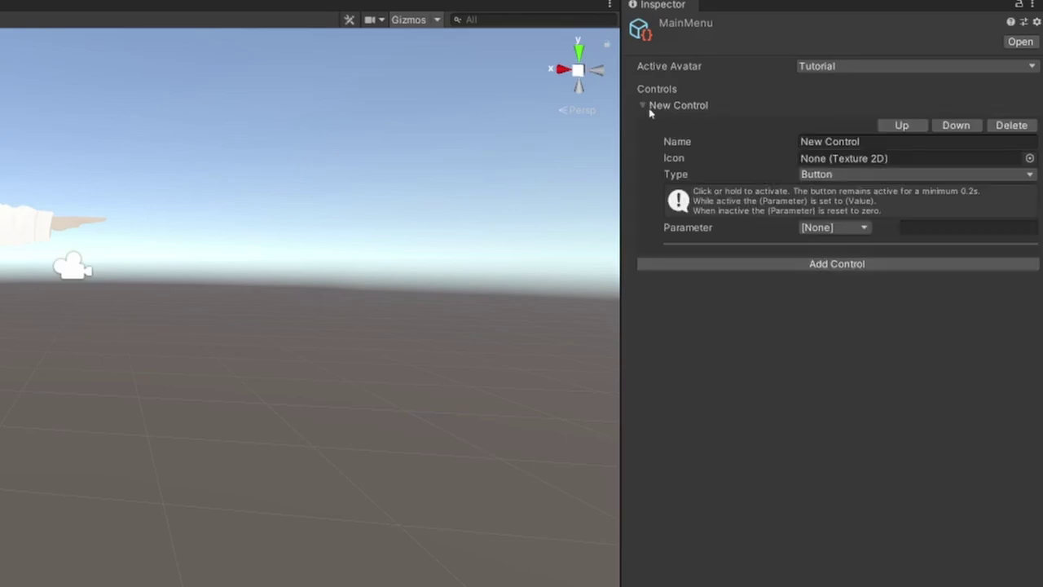
click(814, 142)
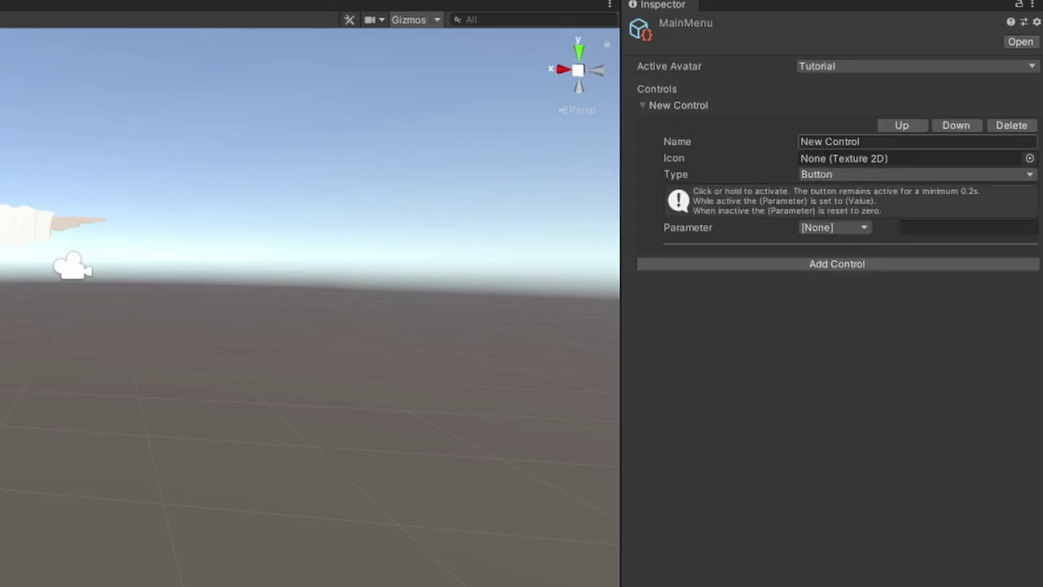
click(824, 142)
click(825, 142)
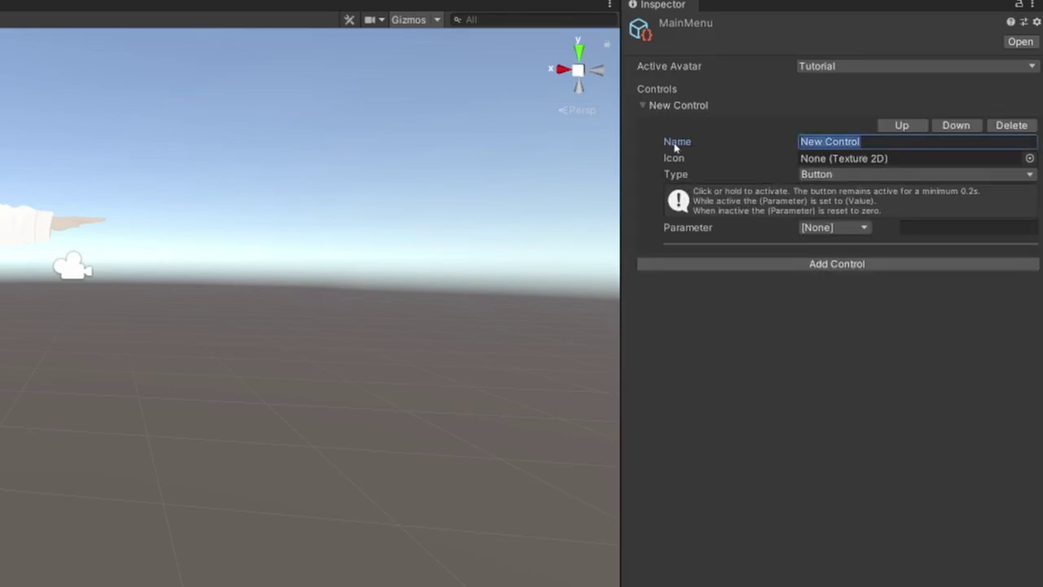
text(Default)
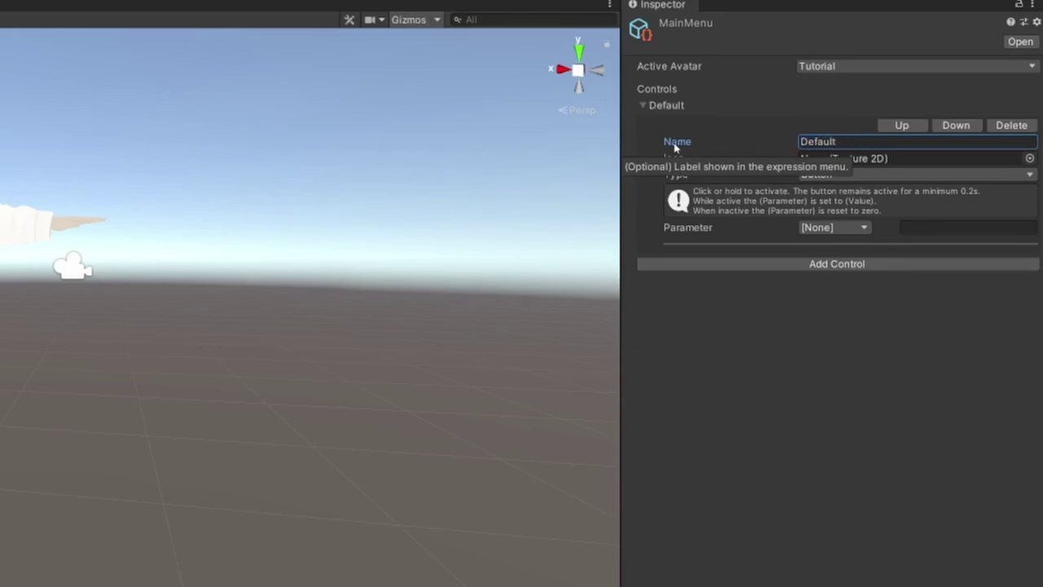
- Assign the person_wave texture as the icon of MainMenu's Default control
click(994, 163)
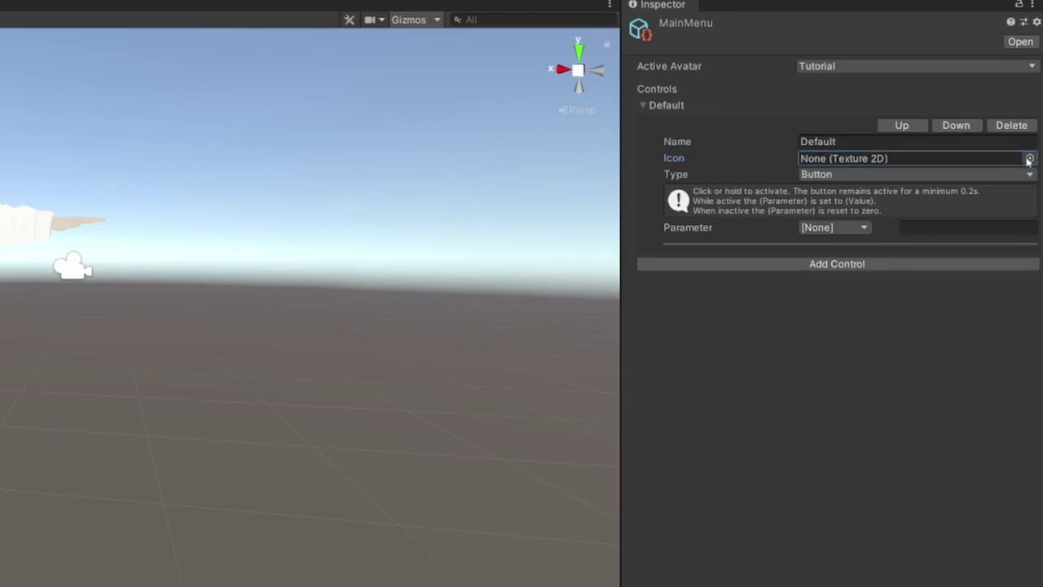
click(1028, 159)
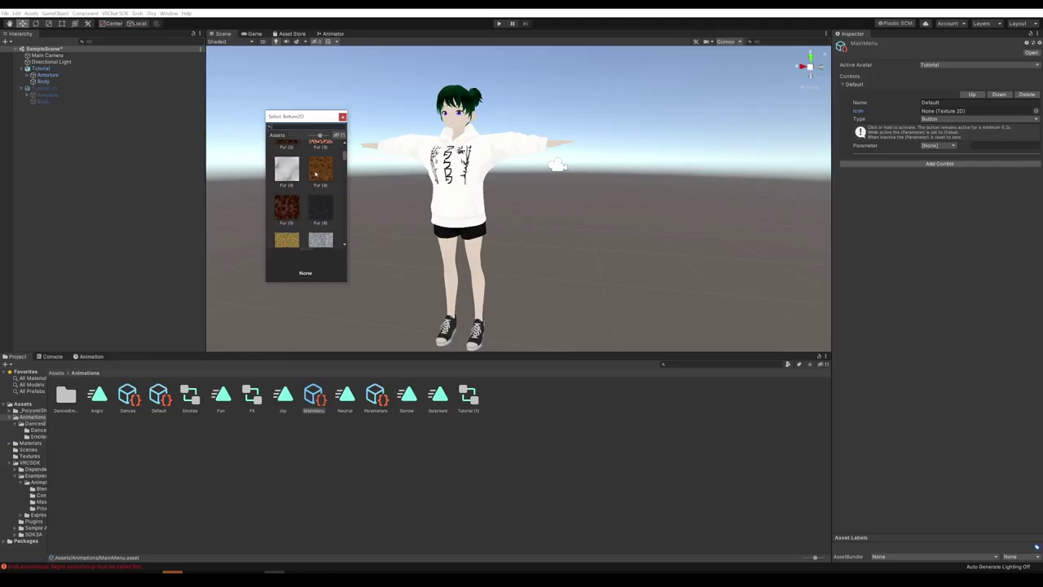
scroll(320, 186, down, 10)
double_click(321, 187)
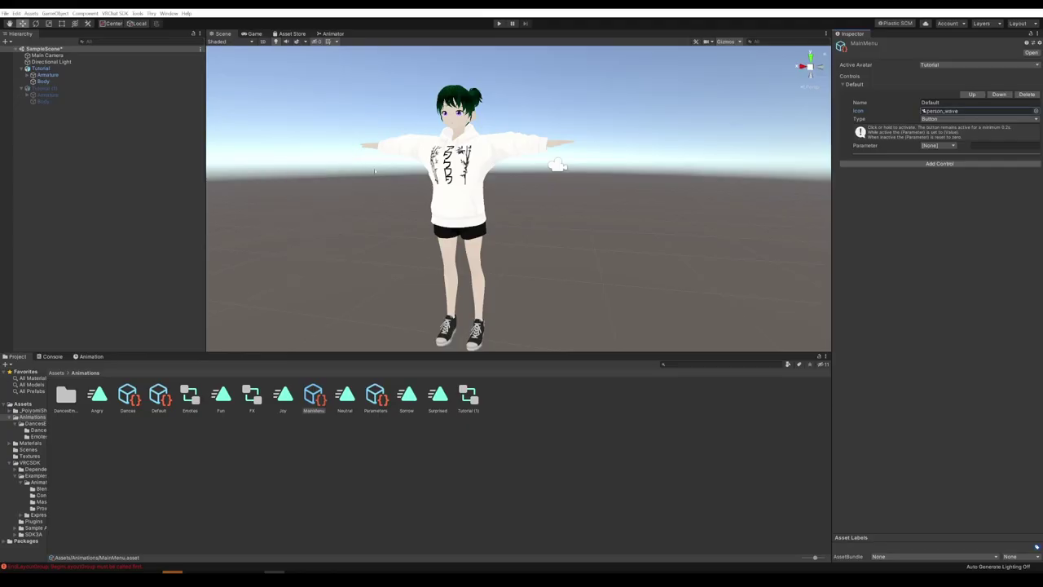
- Make MainMenu's Default control a Sub Menu that opens the Default menu asset
click(936, 120)
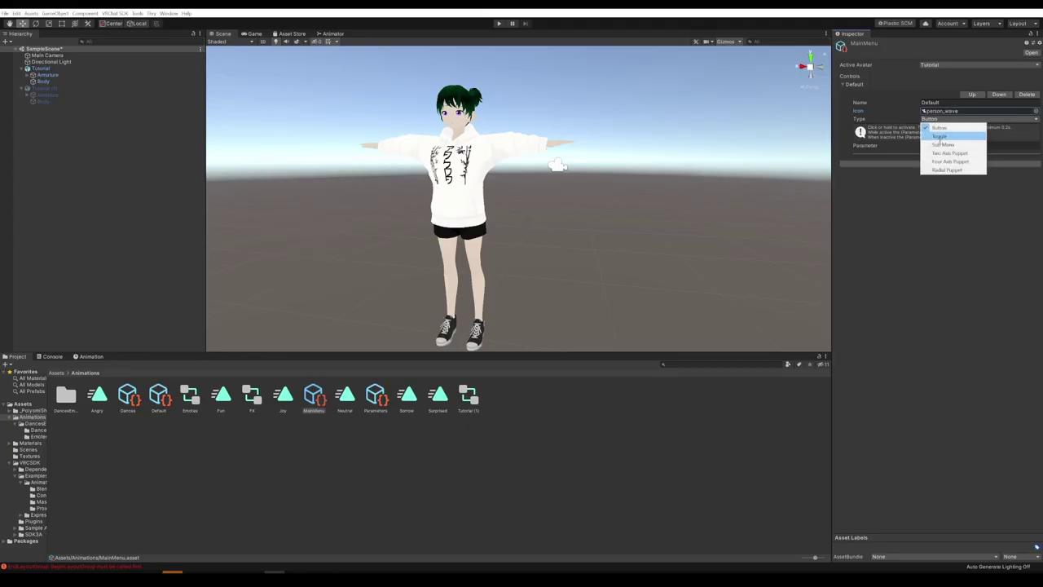
click(939, 137)
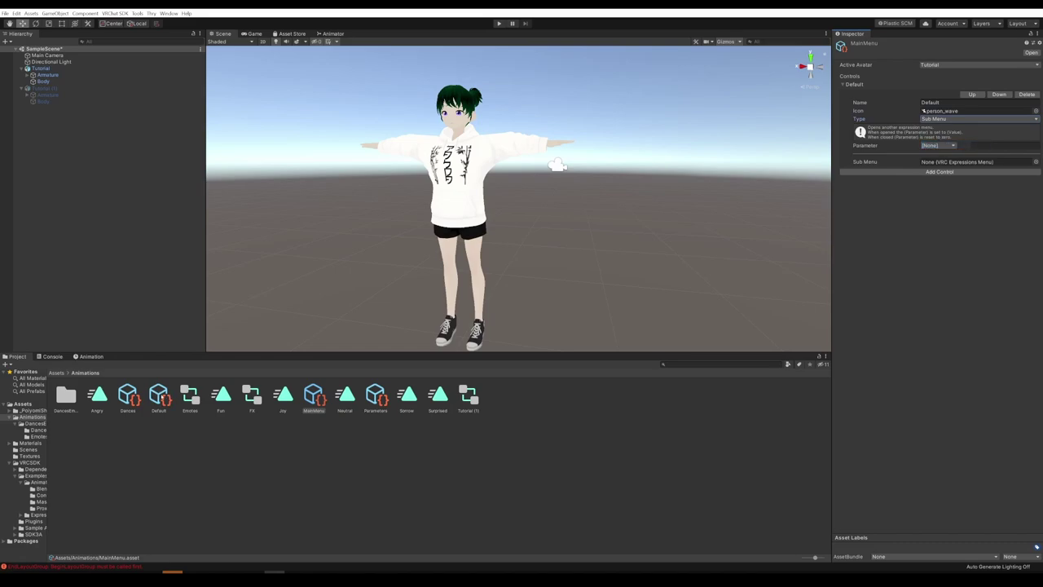
click(965, 163)
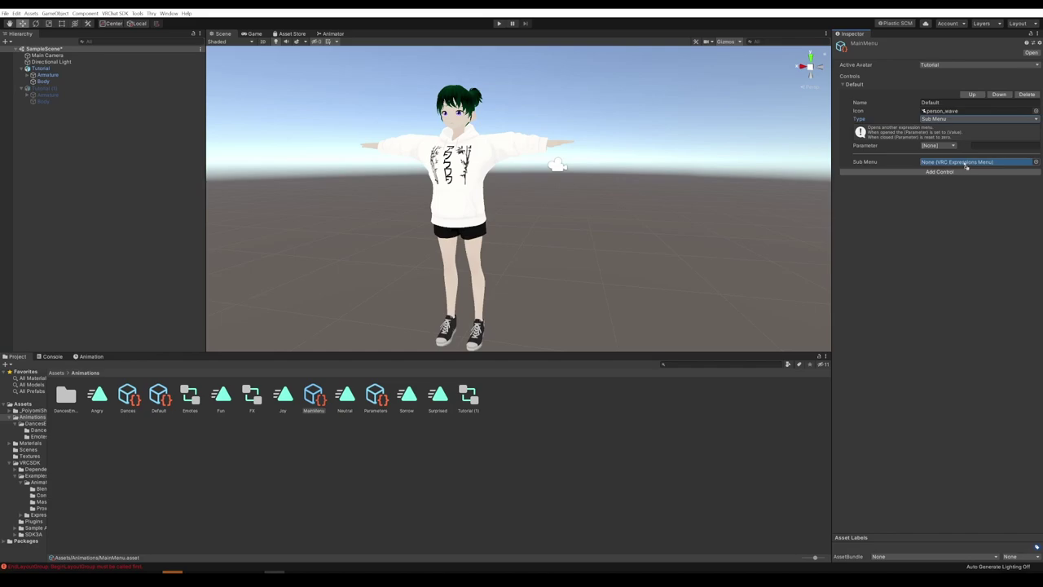
drag(966, 163, 965, 163)
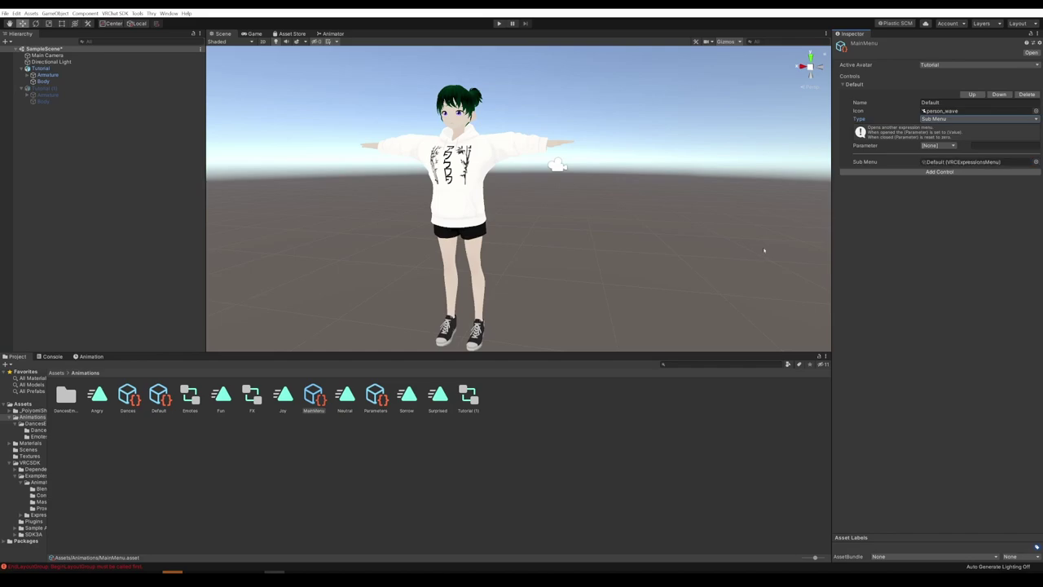
- Add a second control named Dances to MainMenu and give it the person_dance icon
click(892, 172)
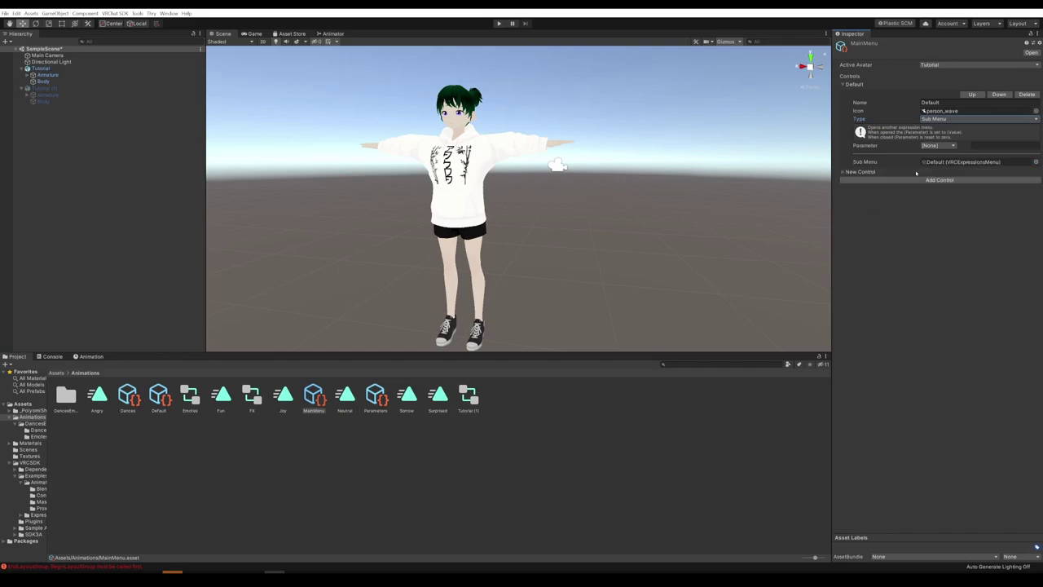
click(843, 171)
click(945, 190)
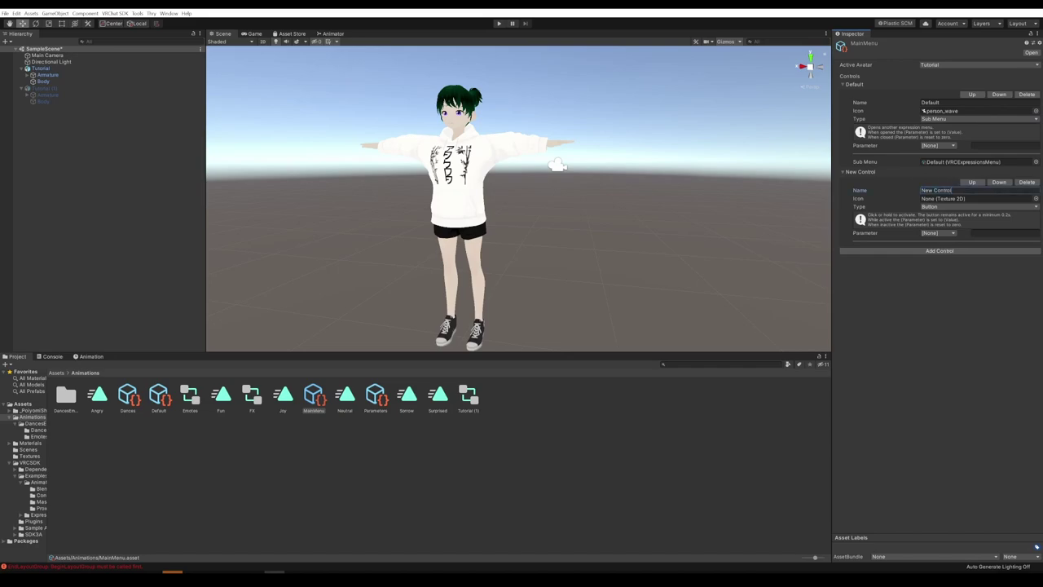
click(858, 191)
text(Dances)
click(1036, 198)
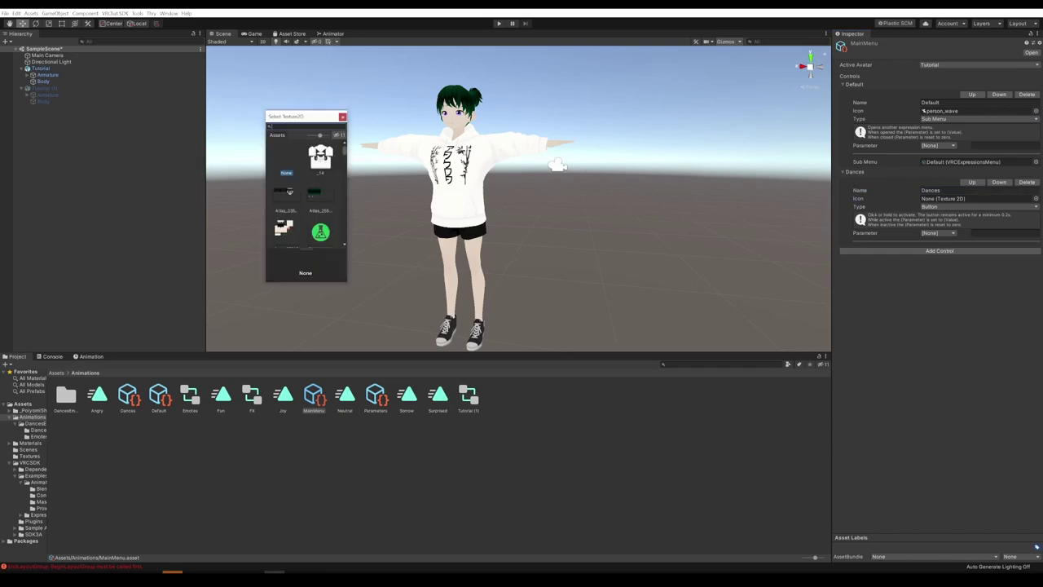
scroll(314, 191, down, 5)
double_click(320, 186)
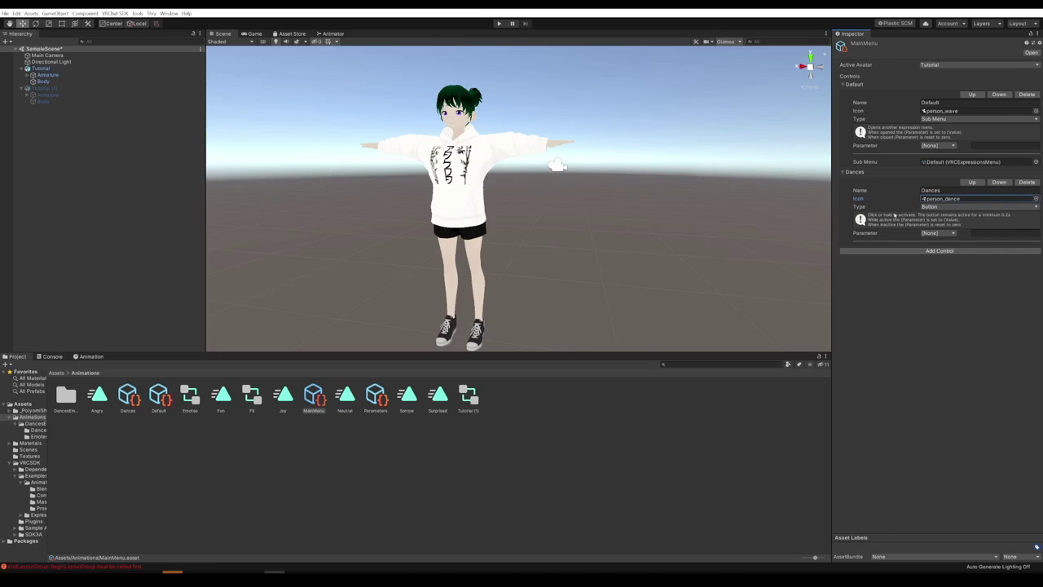
- Make MainMenu's Dances control a Sub Menu that opens the Dances menu asset
click(930, 207)
click(942, 233)
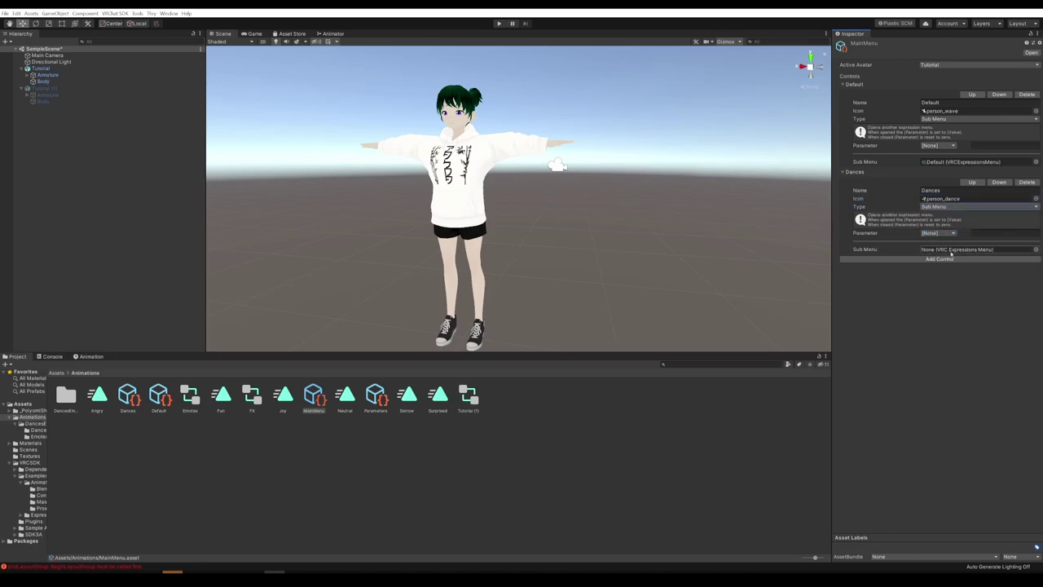
drag(135, 395, 980, 251)
- Look up the sadkick state in the Emotes controller and add a control named SadKick to the Default menu
click(159, 396)
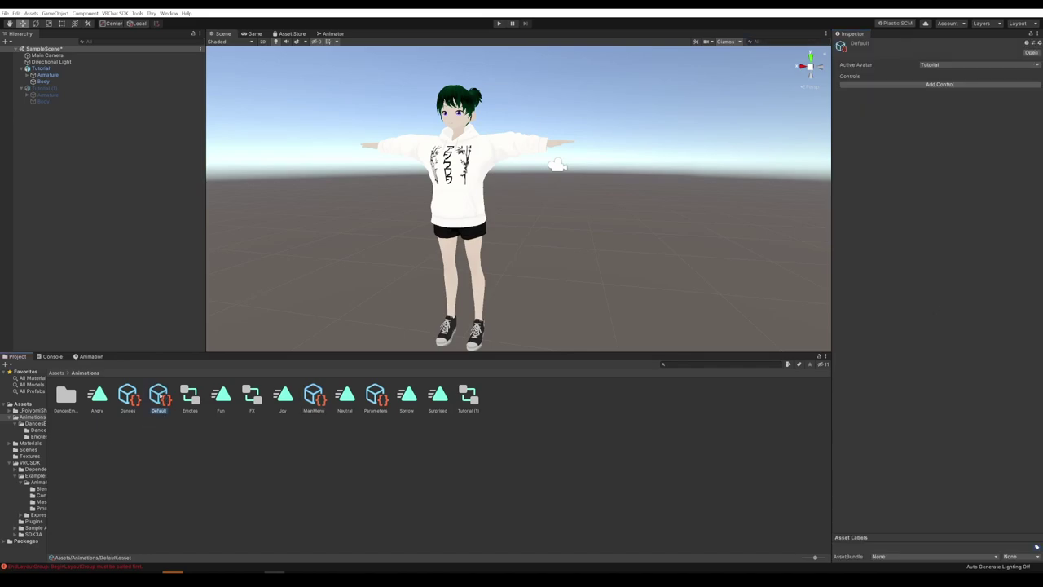
click(334, 34)
middle_drag(472, 210, 481, 176)
click(565, 314)
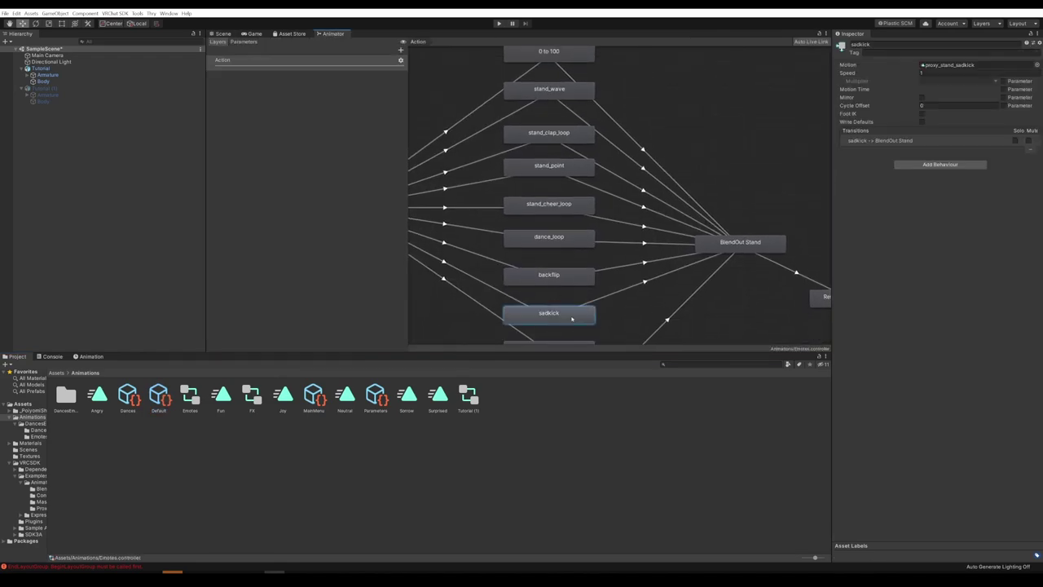
click(158, 396)
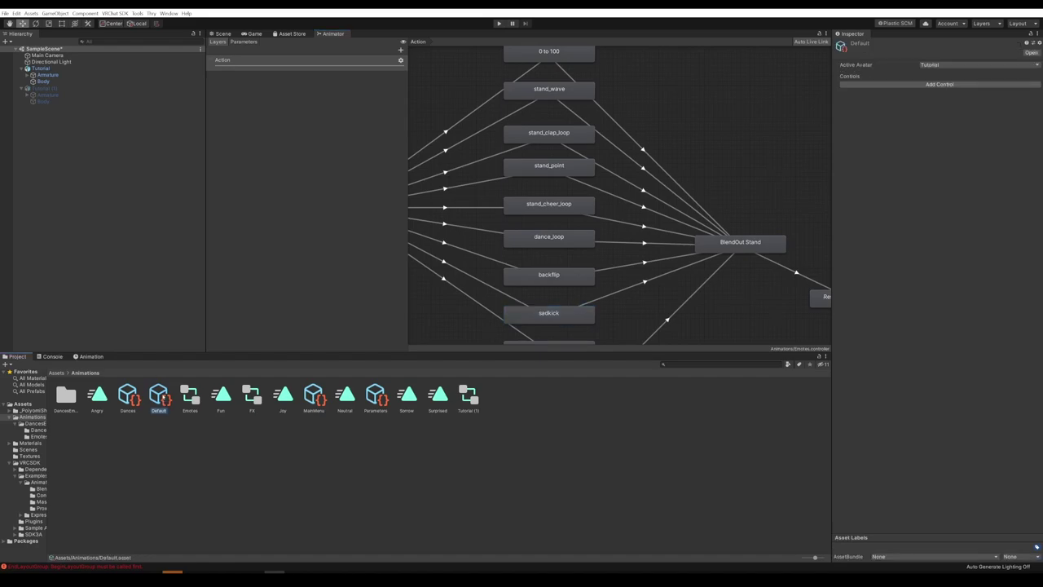
click(940, 84)
click(937, 102)
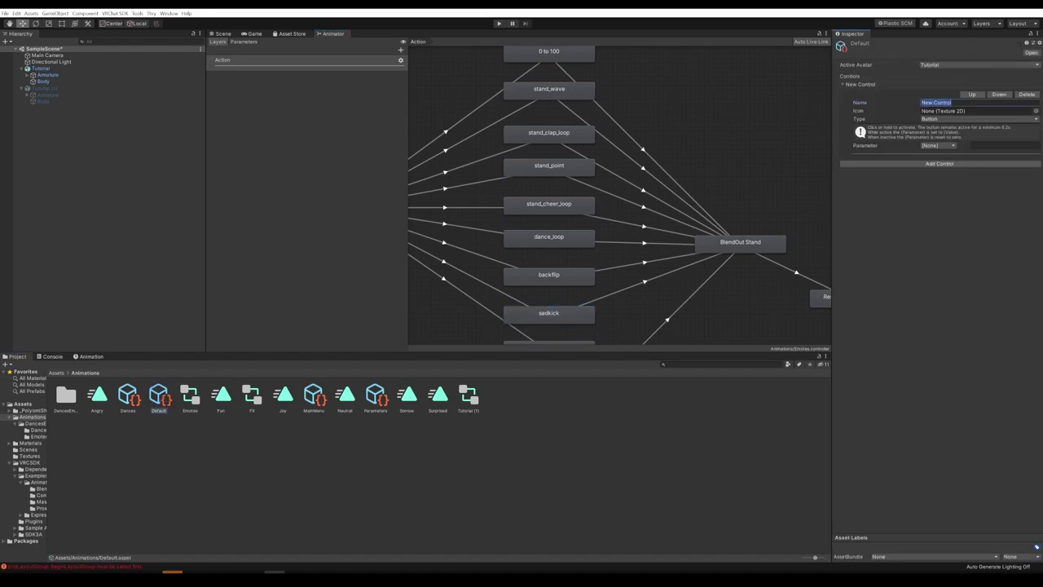
text(SadKick)
- Keep the SadKick control's type as Button and assign VRCEmote as its parameter
click(950, 120)
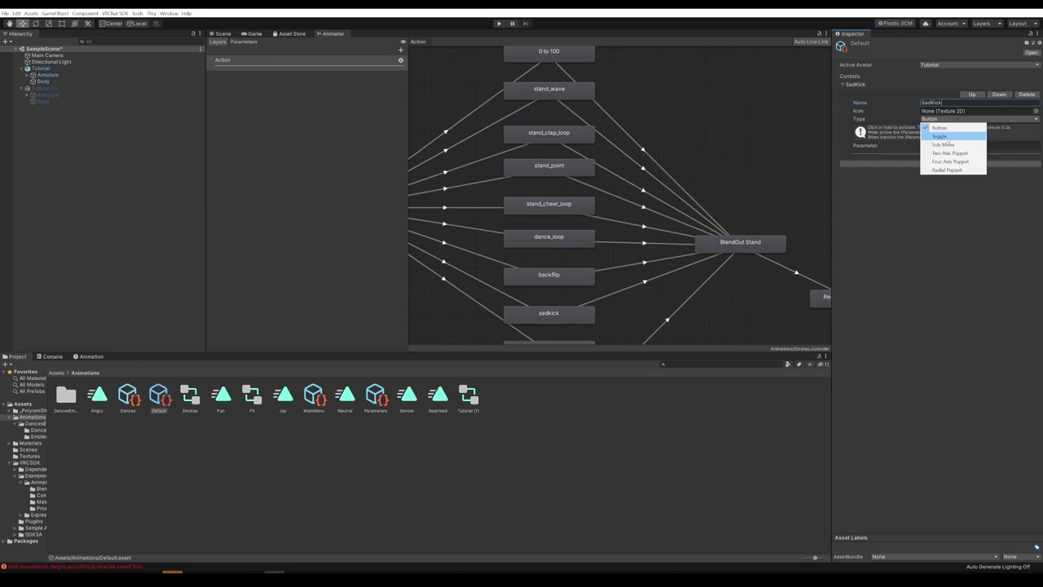
click(611, 299)
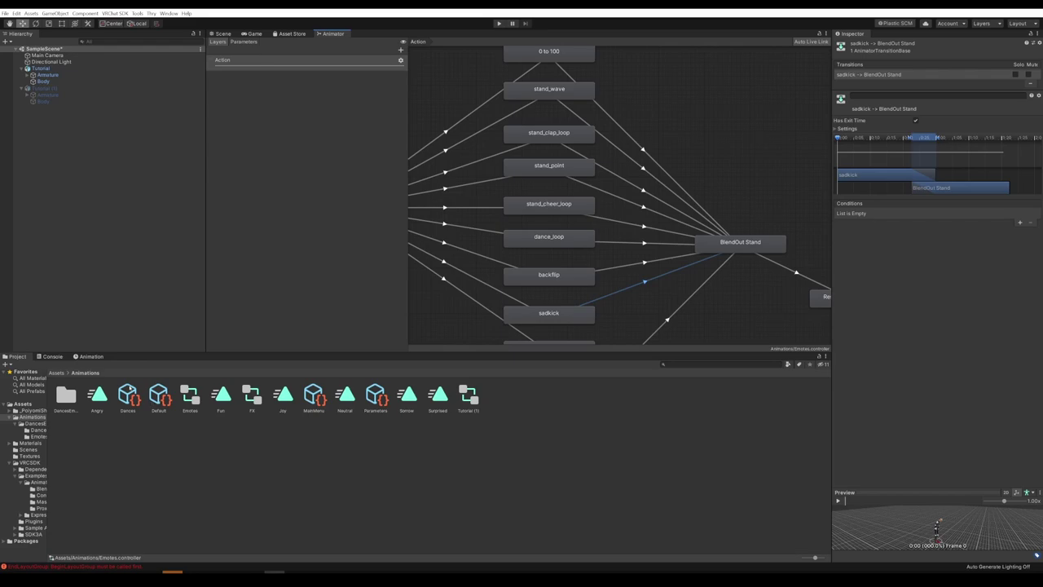
click(158, 395)
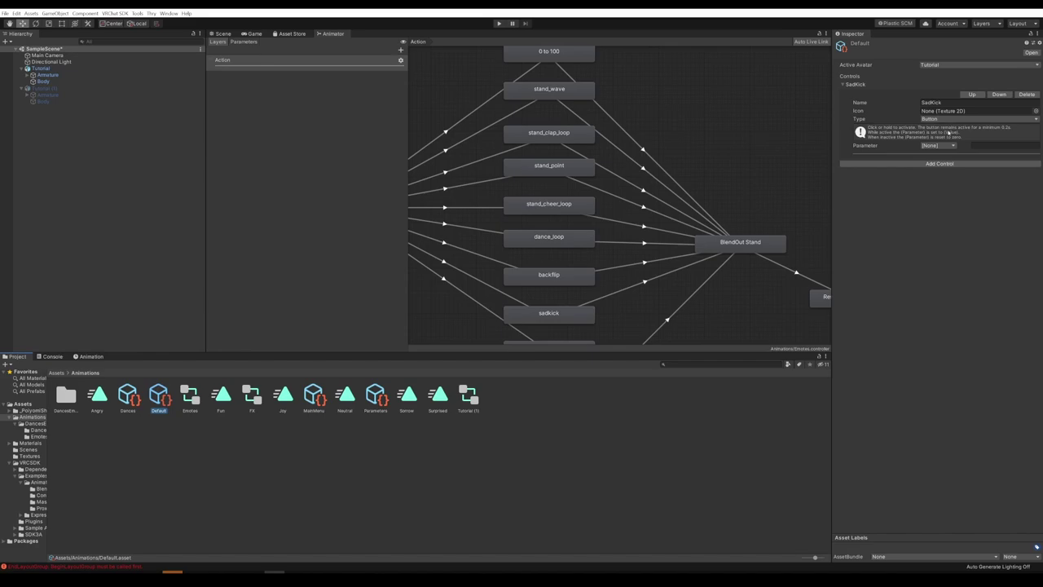
click(953, 146)
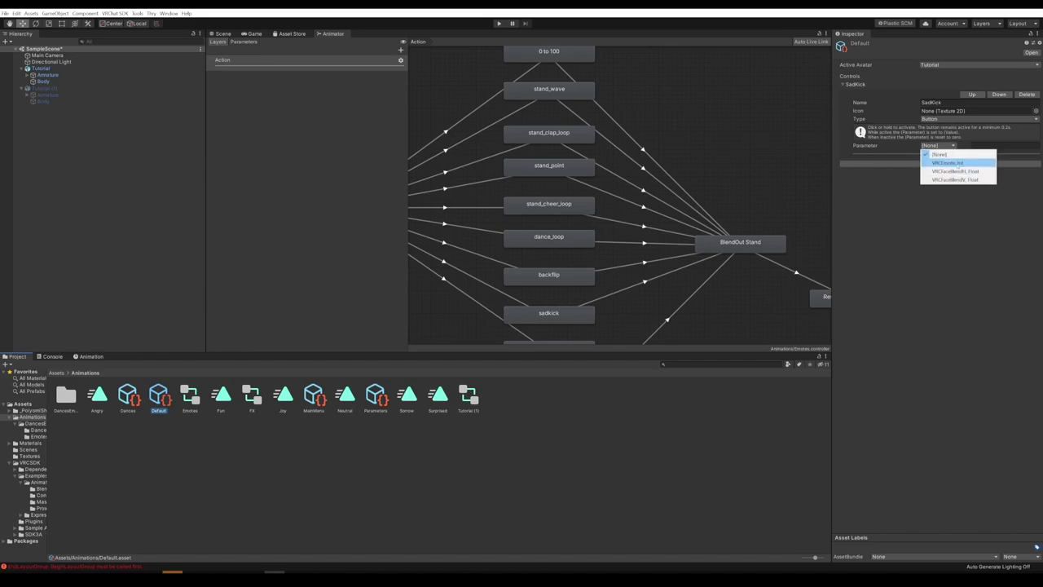
click(947, 163)
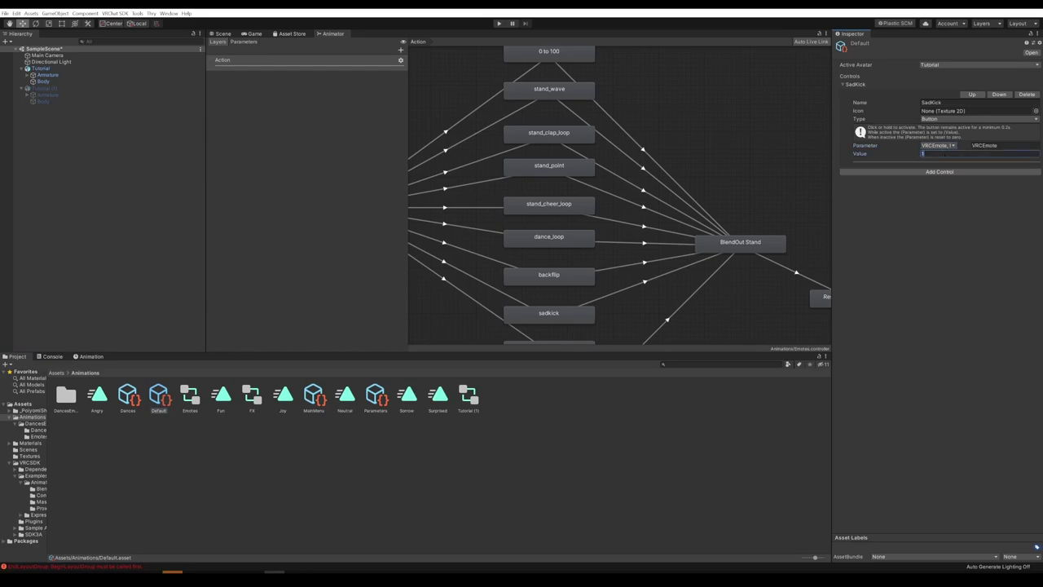
- Check the condition on the Prepare Standing to sadkick transition and set the SadKick control's value to 7
click(555, 320)
click(501, 296)
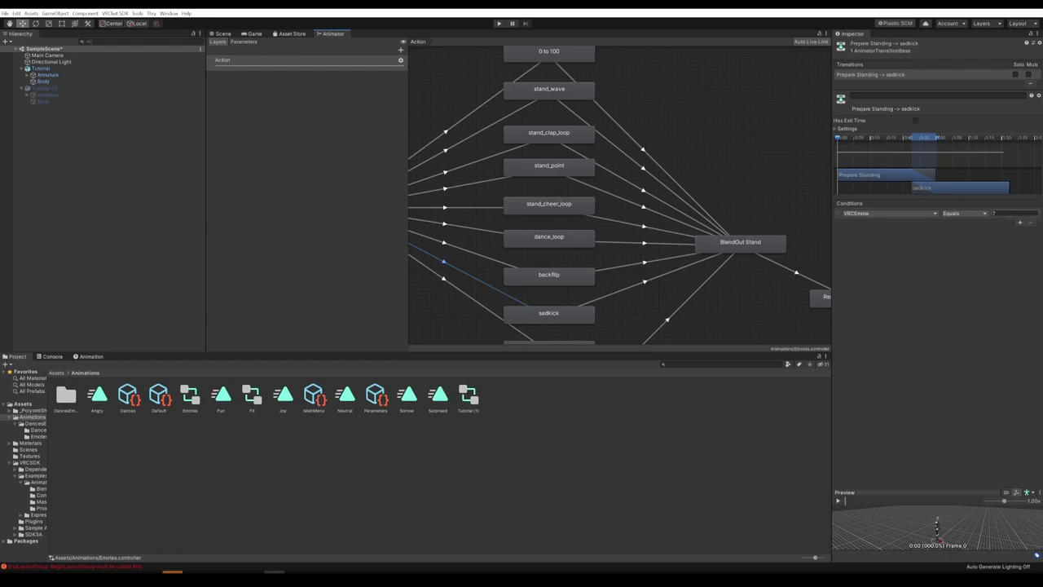
click(158, 397)
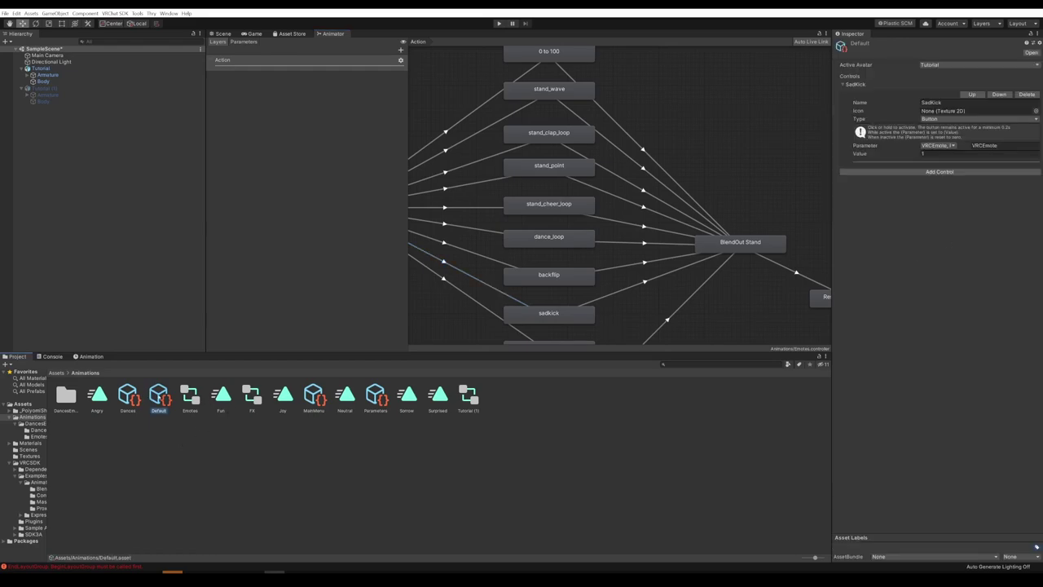
click(937, 154)
text(7)
click(945, 217)
- Add a control named 0 to 100 to the Dances menu, using the VRCEmote parameter with value 17
key(Left)
scroll(605, 100, up, 1)
scroll(582, 105, down, 1)
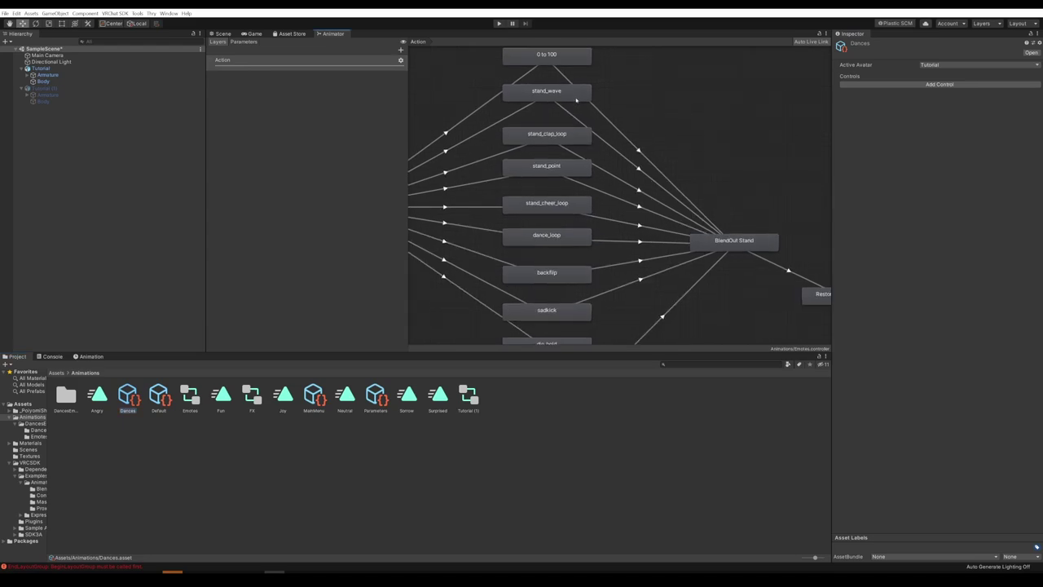
middle_drag(576, 100, 594, 175)
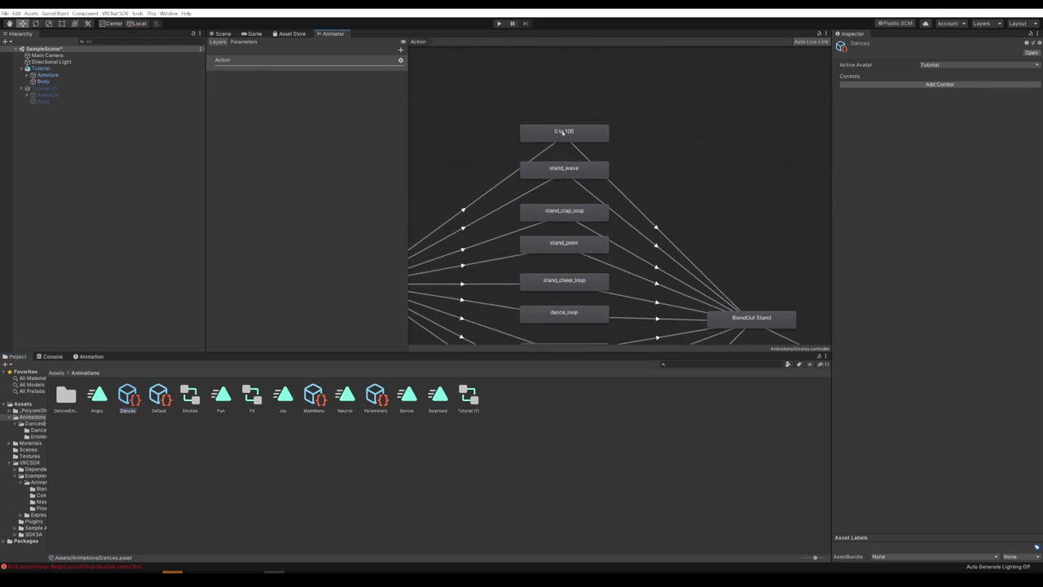
click(938, 84)
click(937, 102)
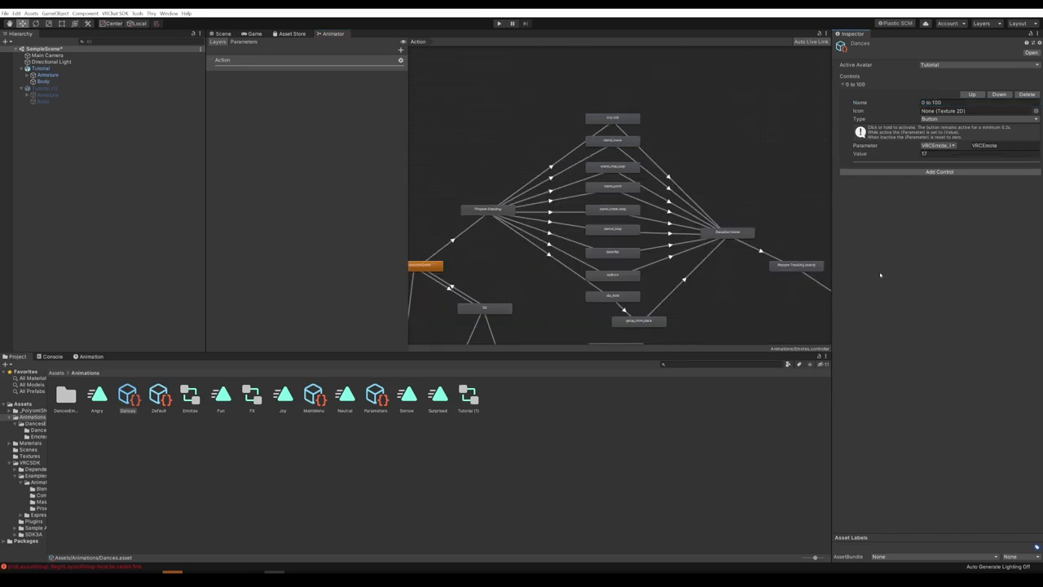
- Open the MainMenu asset to review its Default and Dances controls
click(360, 473)
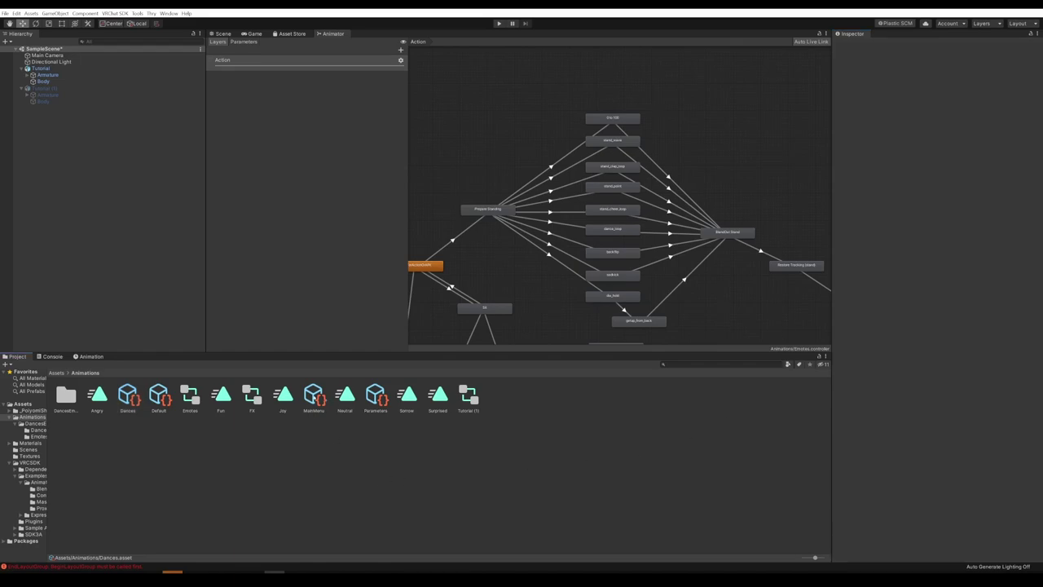
click(313, 397)
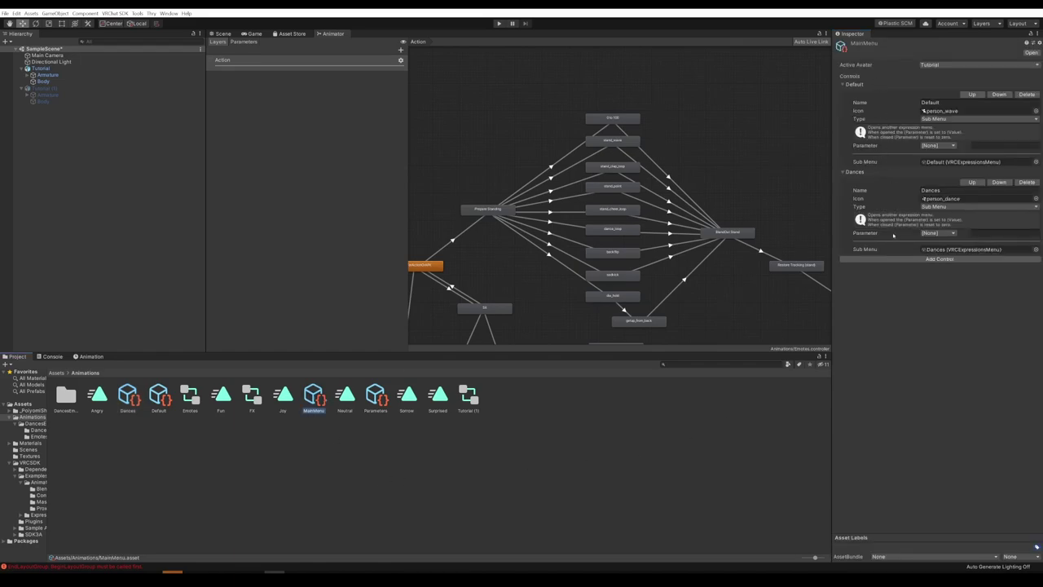
- Review the controls in the Default and Dances menu assets
click(158, 397)
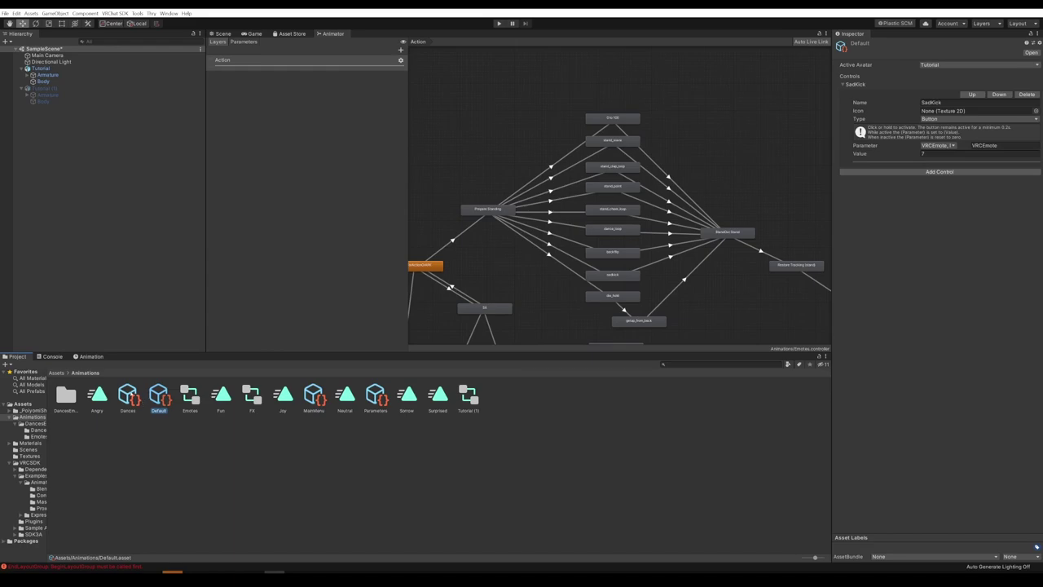
click(130, 392)
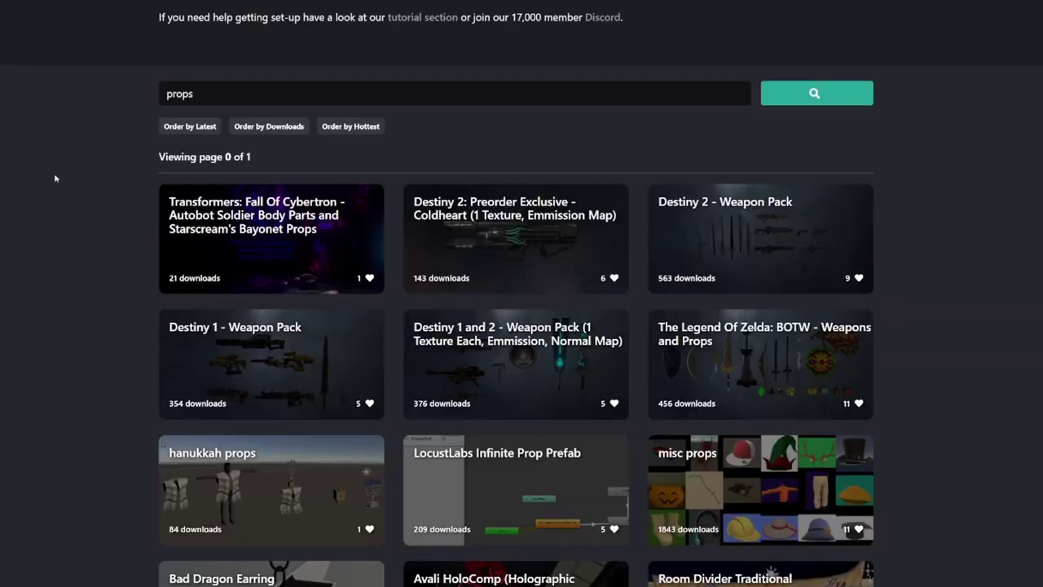
- Switch to the asset download website and browse its prop listings for an avatar prop
scroll(57, 177, down, 3)
scroll(56, 178, down, 6)
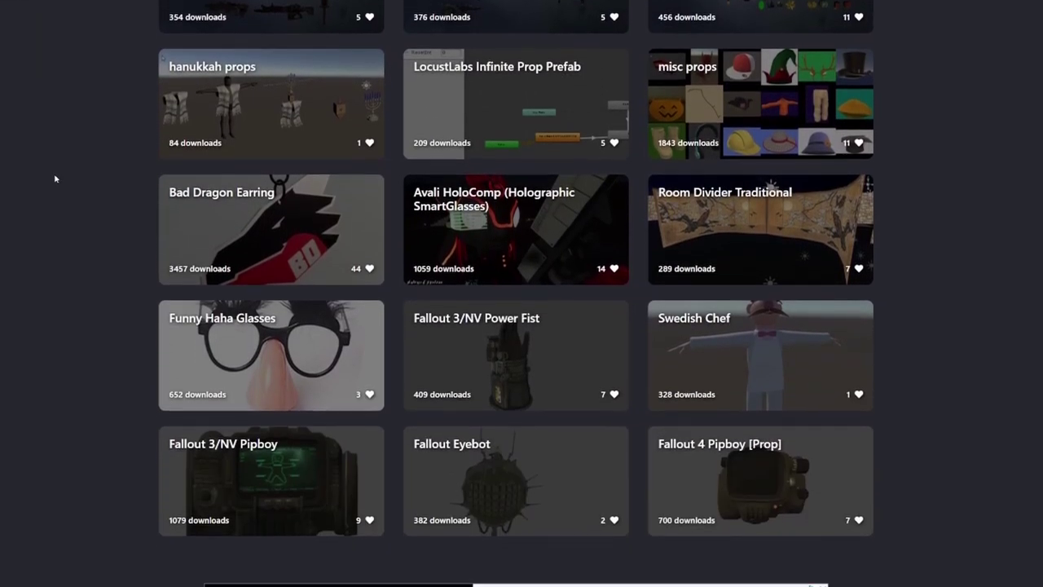
scroll(93, 154, down, 6)
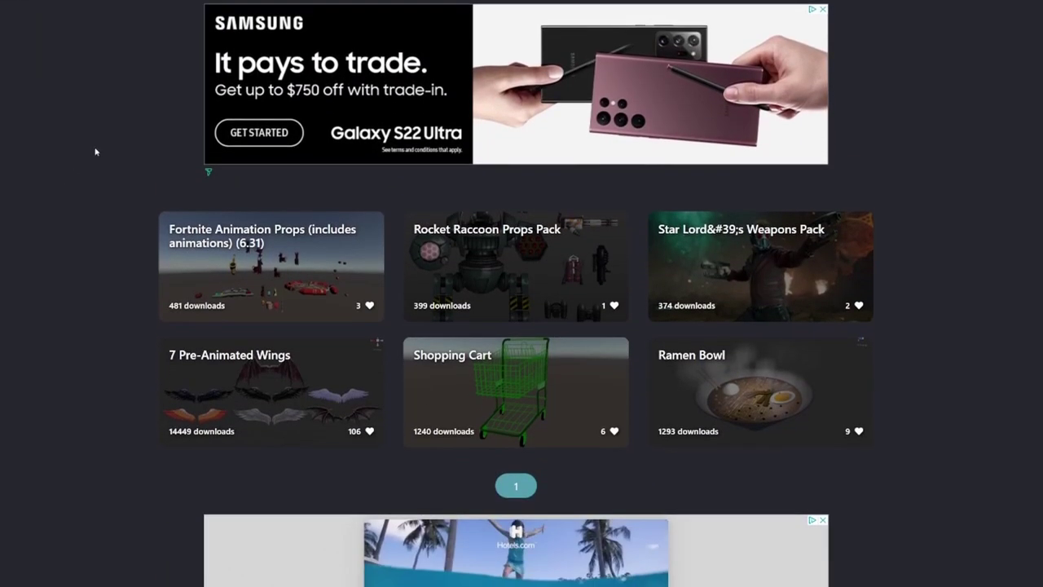
scroll(94, 144, up, 7)
scroll(109, 147, up, 3)
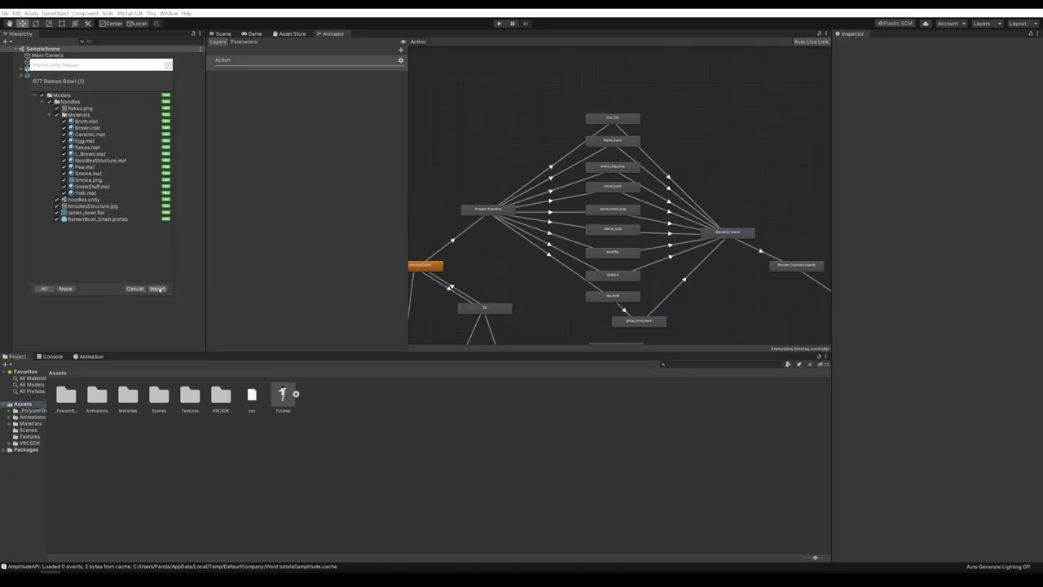
- Import the complete Ramen Bowl package and add its ramen_bowl model from Models/Noodles to the scene as a top-level object
click(157, 289)
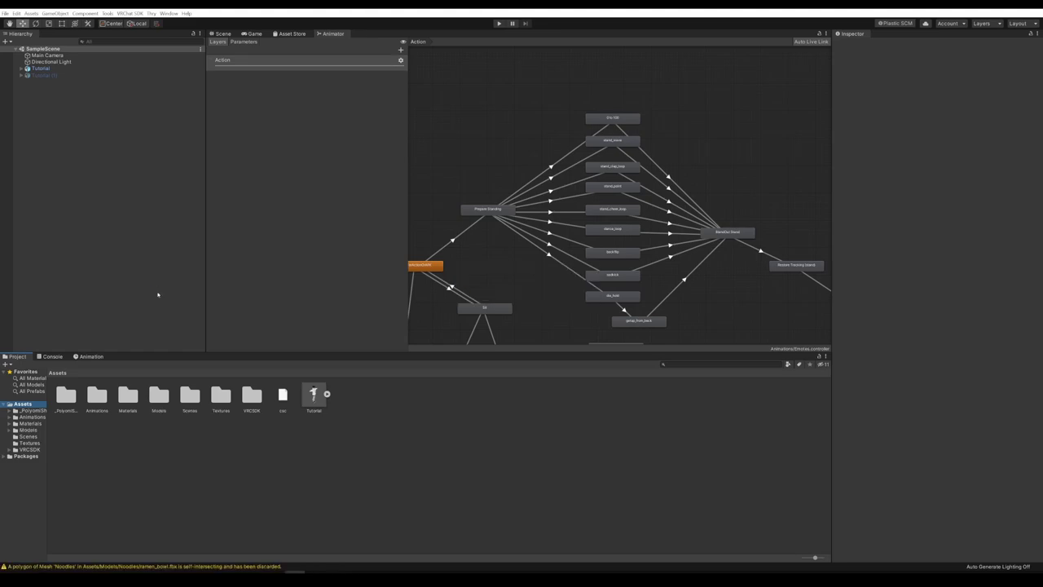
click(159, 395)
double_click(159, 396)
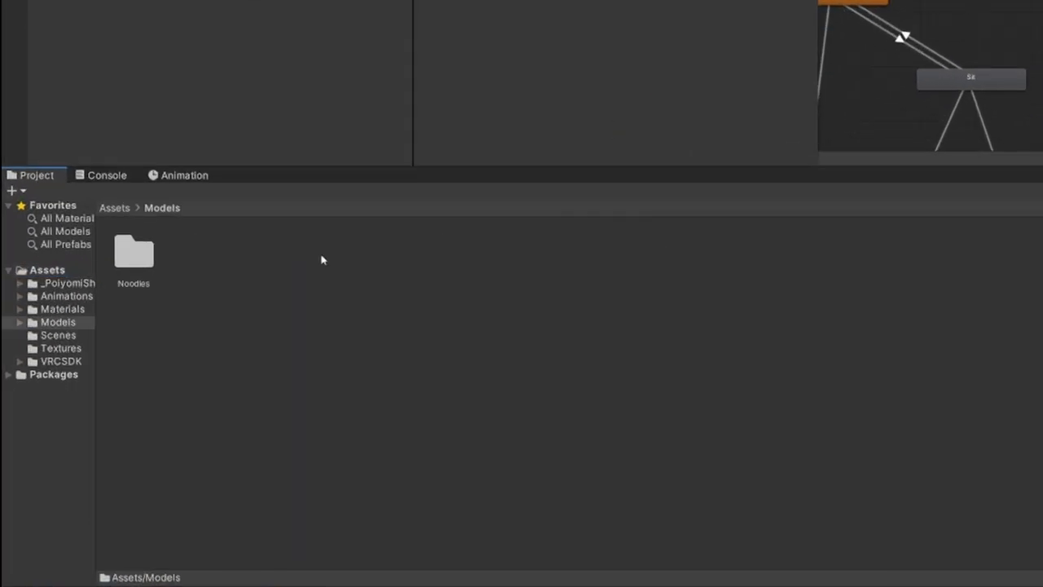
double_click(127, 259)
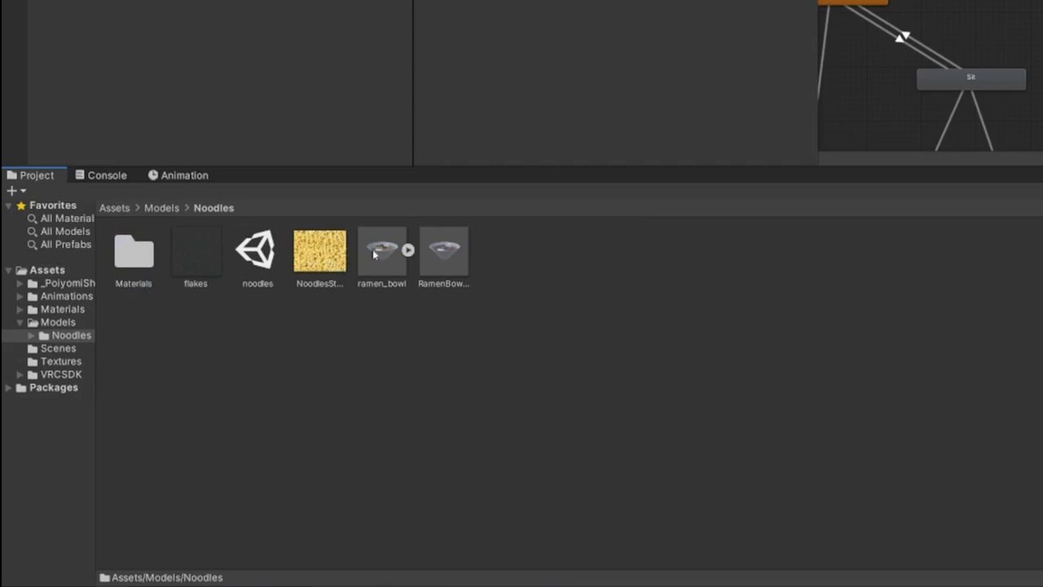
click(400, 258)
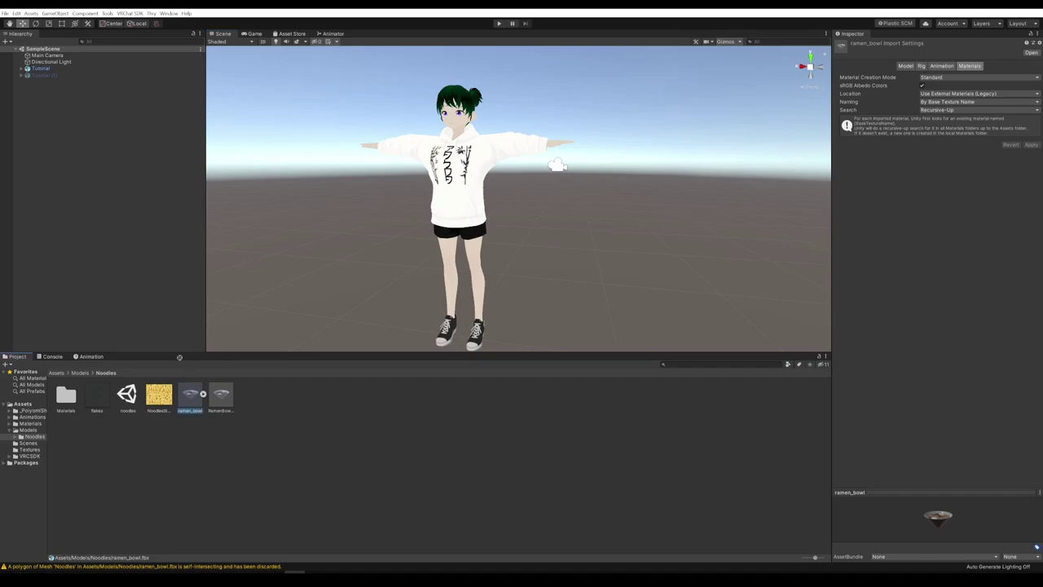
drag(51, 88, 49, 85)
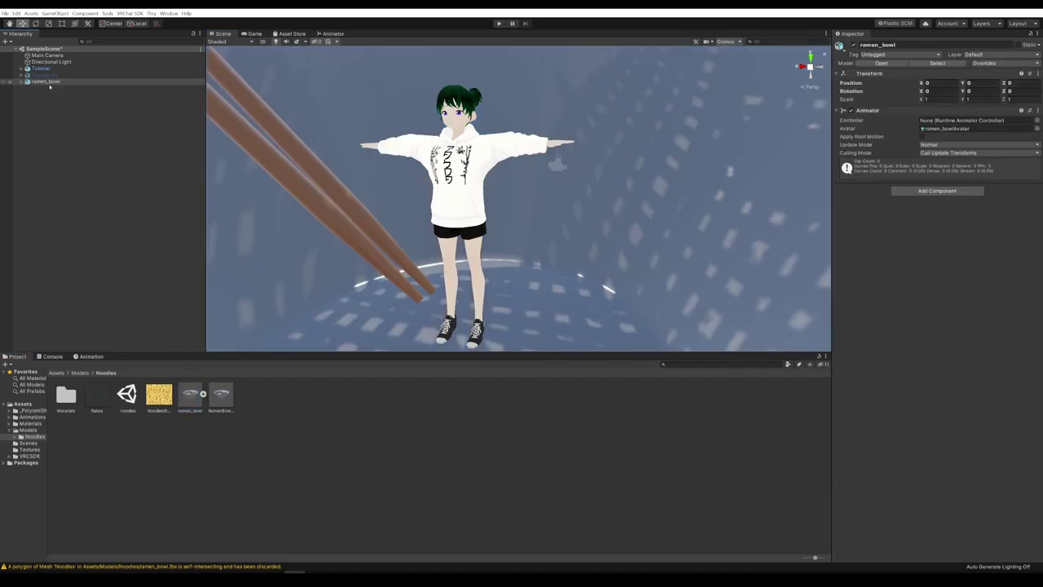
- Scale ramen_bowl down to 0.015 on the X, Y and Z axes
scroll(488, 263, down, 8)
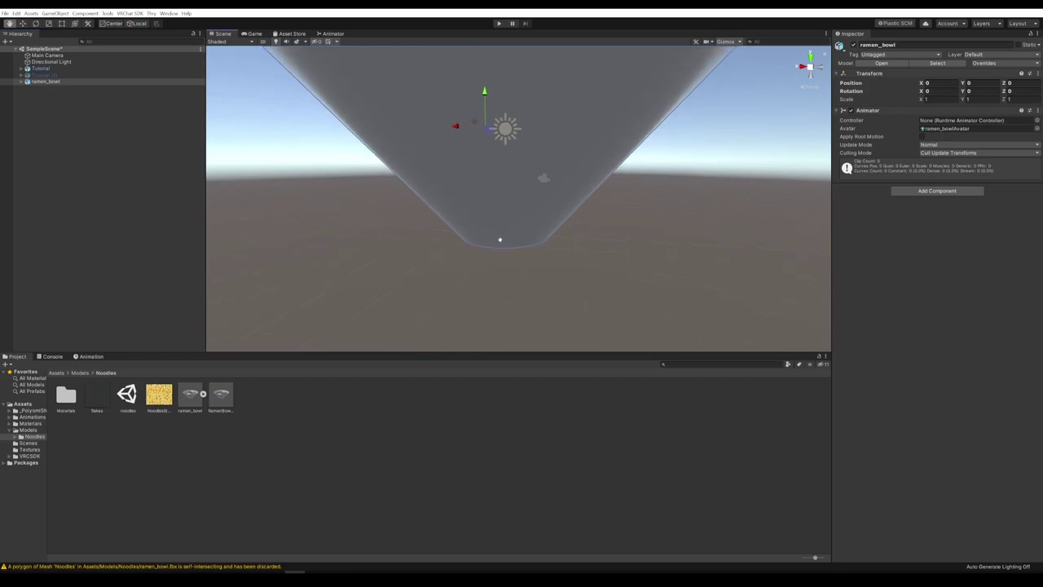
middle_drag(498, 237, 497, 317)
scroll(497, 317, down, 10)
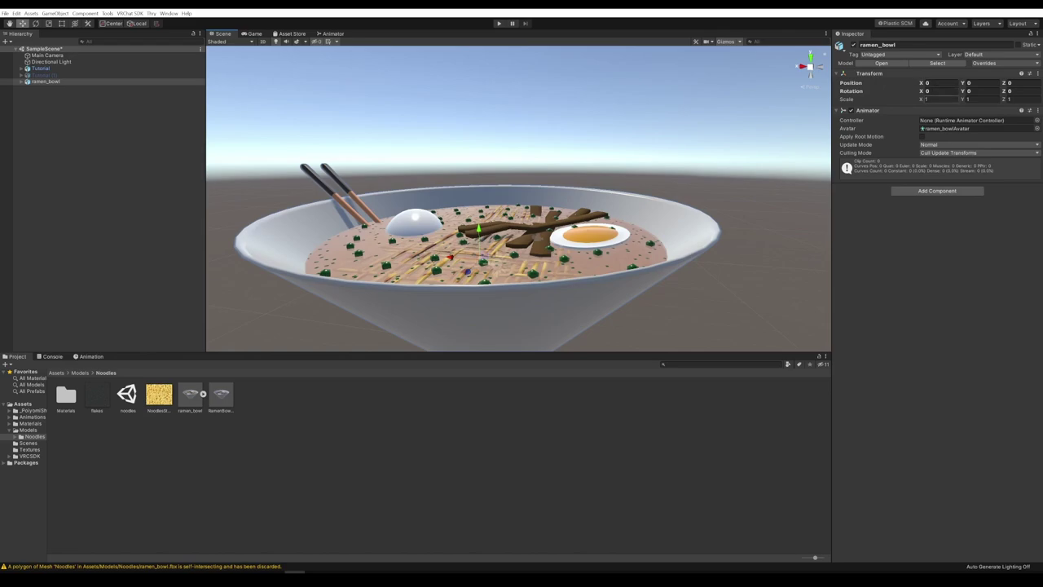
click(940, 99)
text(0.1)
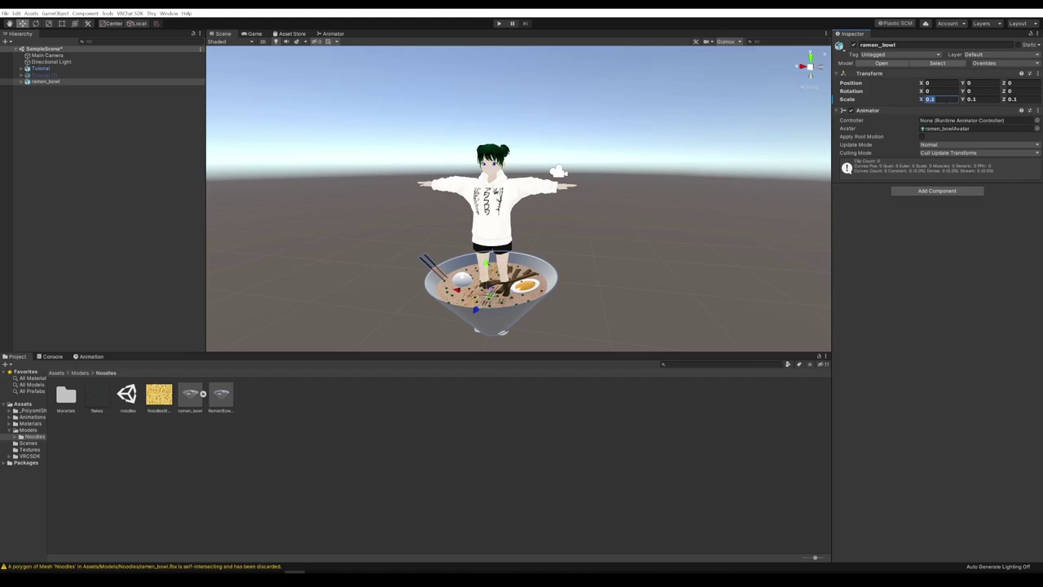
text(.05)
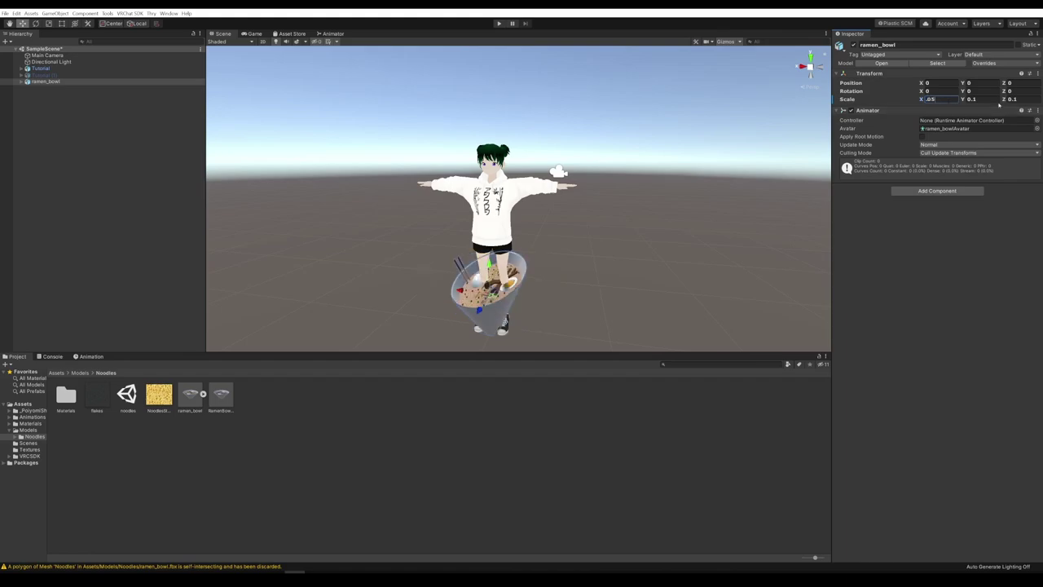
key(Return)
key(f)
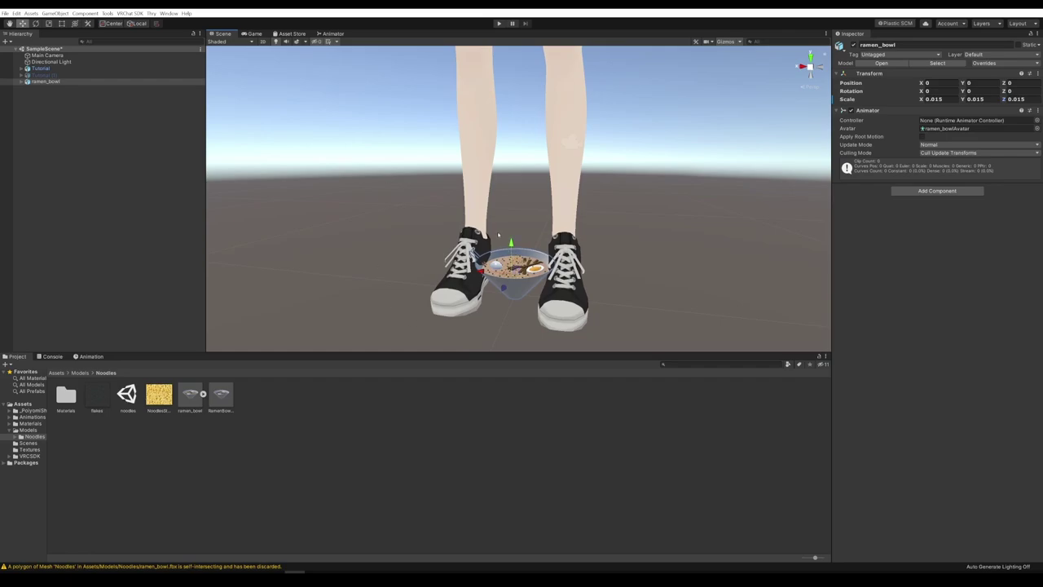
- Move ramen_bowl up and sideways to just beneath the avatar's left hand, at about X -0.635, Y 1.145
drag(510, 248, 511, 117)
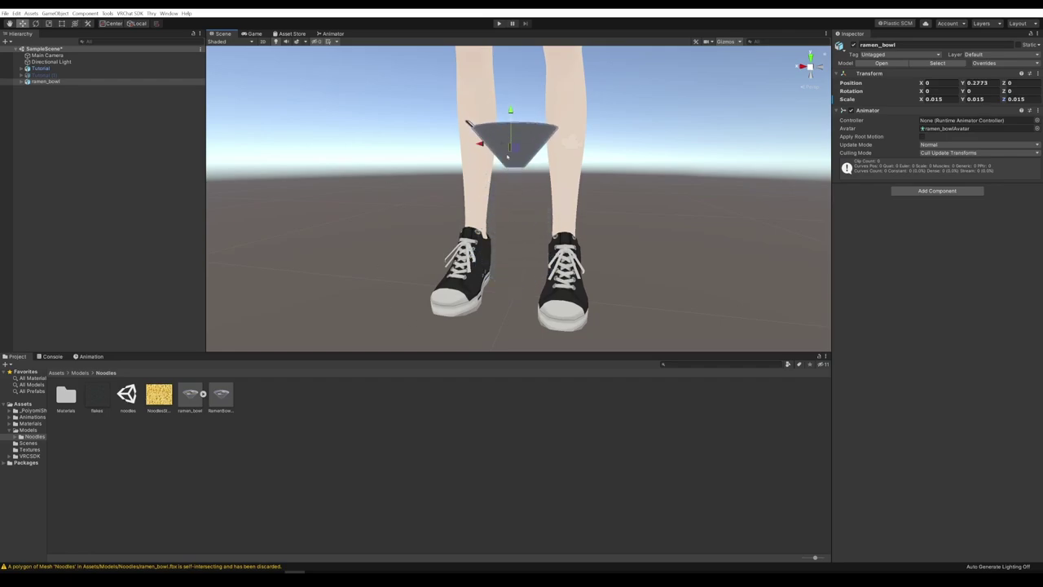
middle_drag(511, 118, 511, 260)
drag(504, 254, 505, 24)
middle_drag(505, 81, 507, 298)
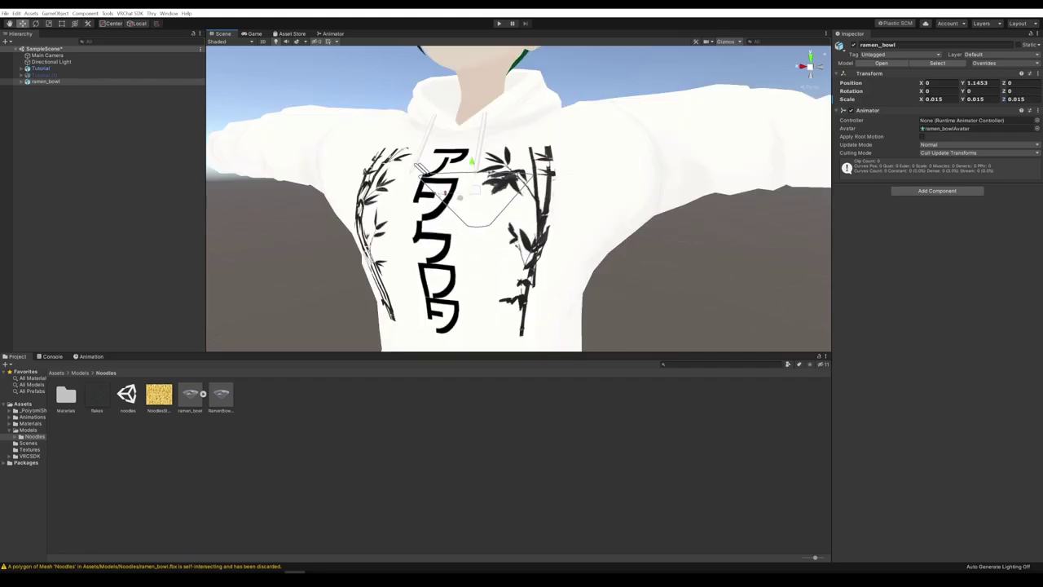
drag(441, 194, 770, 171)
key(f)
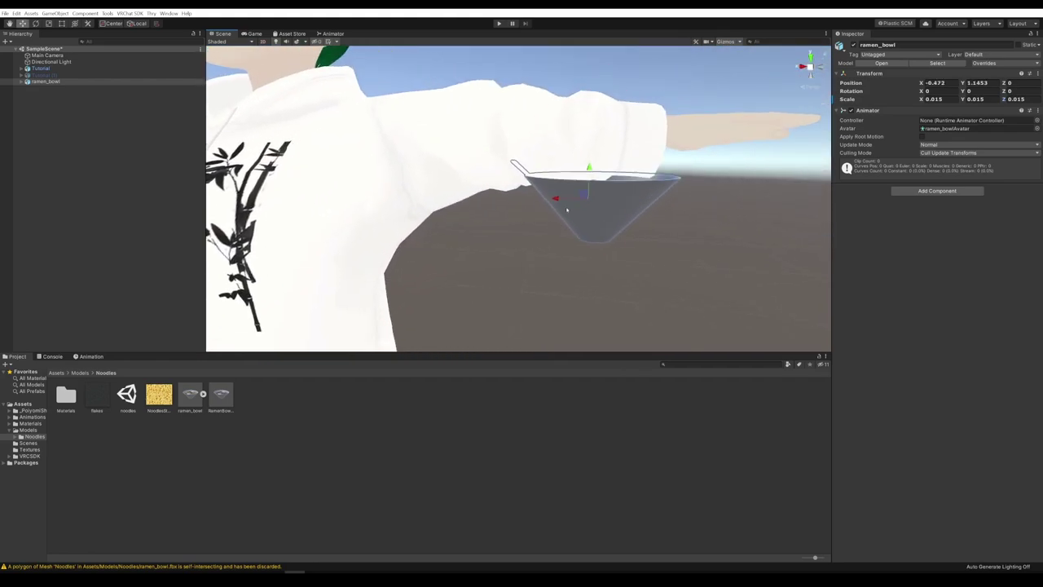
drag(561, 200, 709, 200)
key(f)
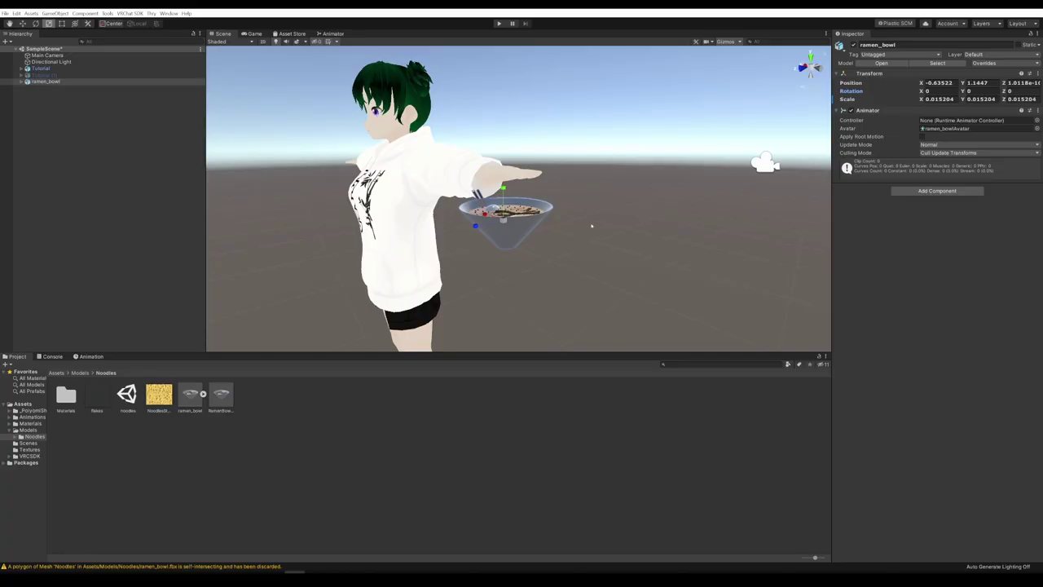
- Shrink ramen_bowl uniformly to about 0.0115 and rotate it upside down, to about X -14.9, Y -98.6, Z -165.3
mouse_move(502, 225)
mouse_down()
mouse_move(518, 219)
mouse_move(497, 232)
mouse_up()
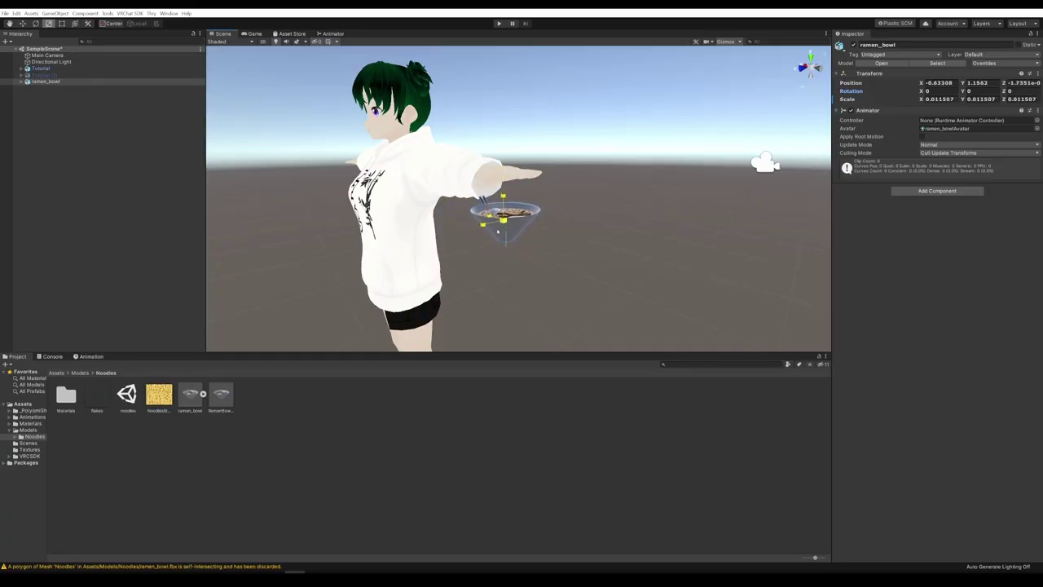
middle_drag(497, 231, 533, 228)
click(35, 23)
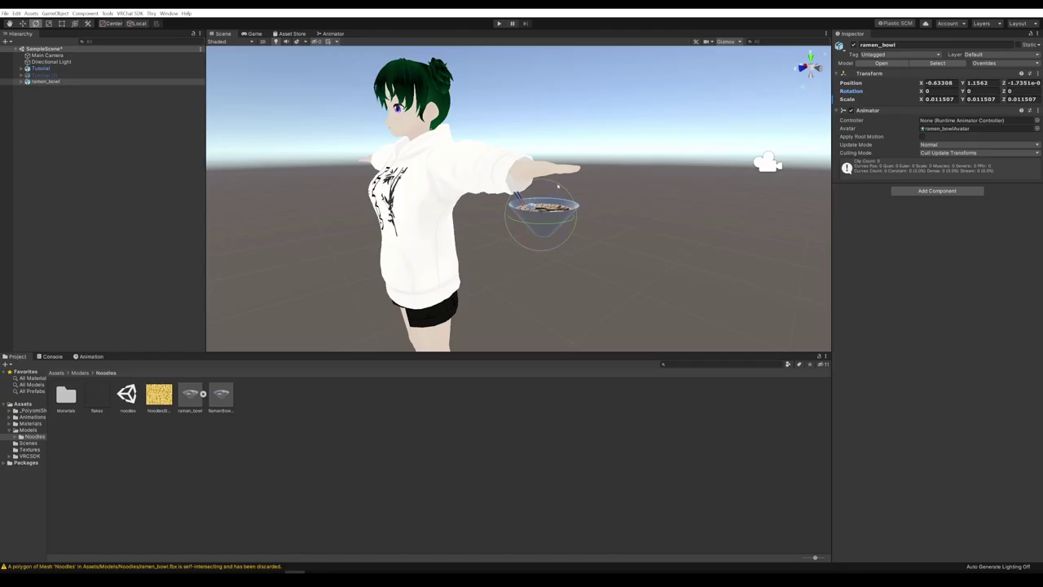
drag(559, 185, 291, 227)
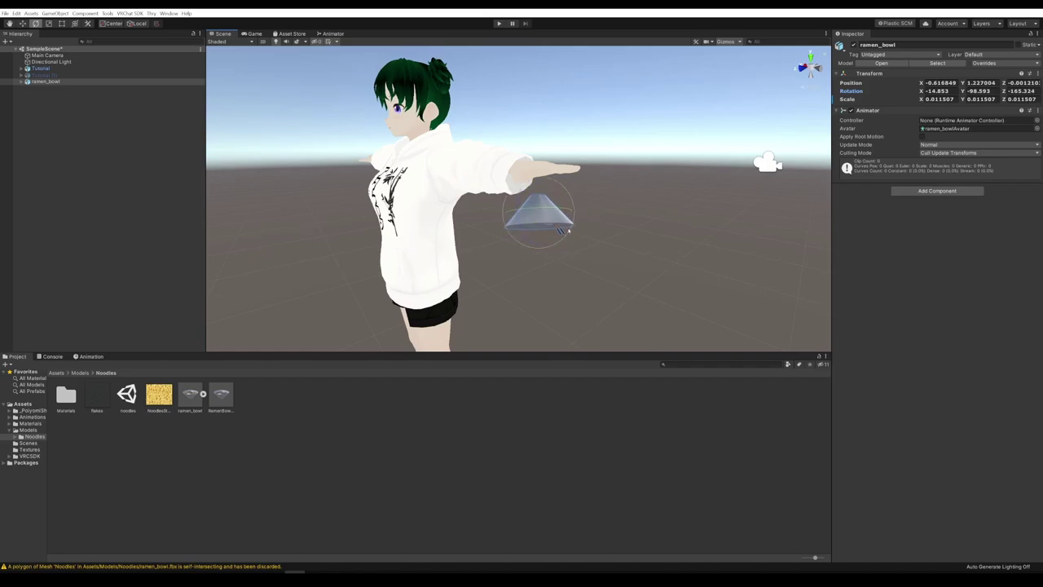
- Move the upside-down bowl up toward the avatar's left palm, to about X -0.618, Y 1.254, Z -0.023
middle_drag(569, 231, 554, 189)
right_drag(554, 188, 642, 203)
middle_drag(475, 174, 563, 184)
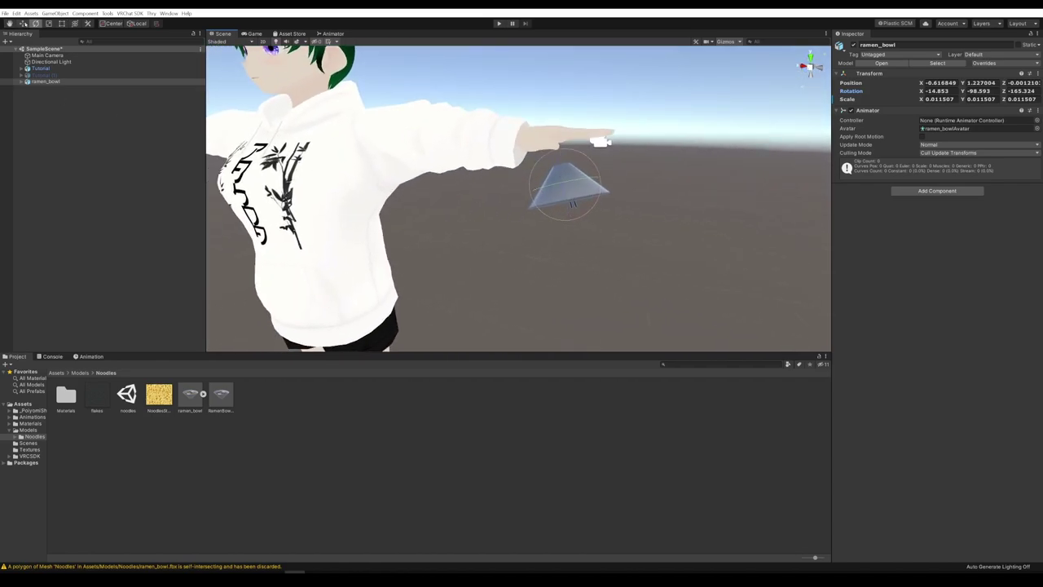
key(w)
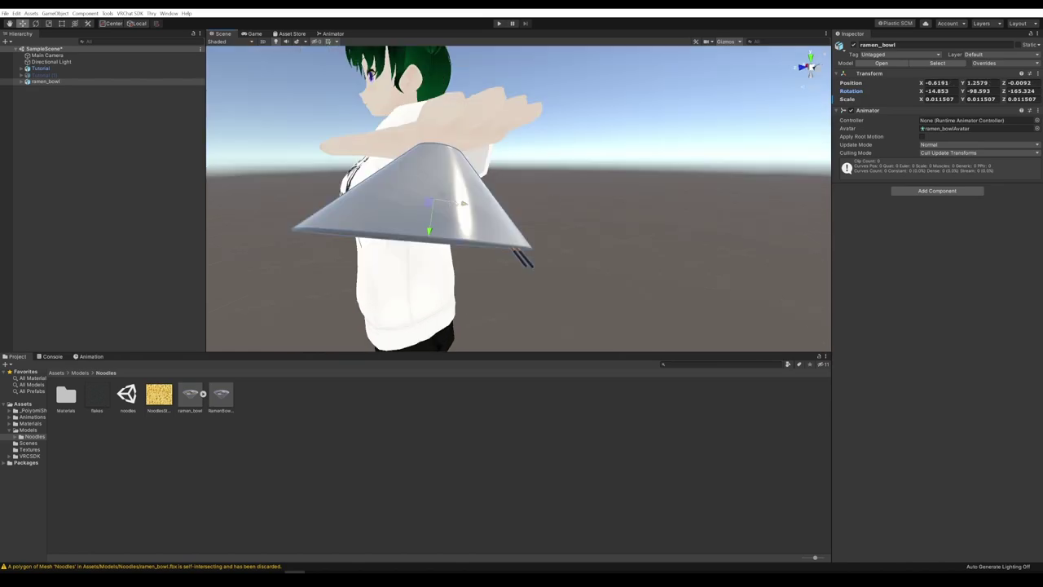
drag(456, 205, 480, 207)
right_drag(480, 207, 410, 214)
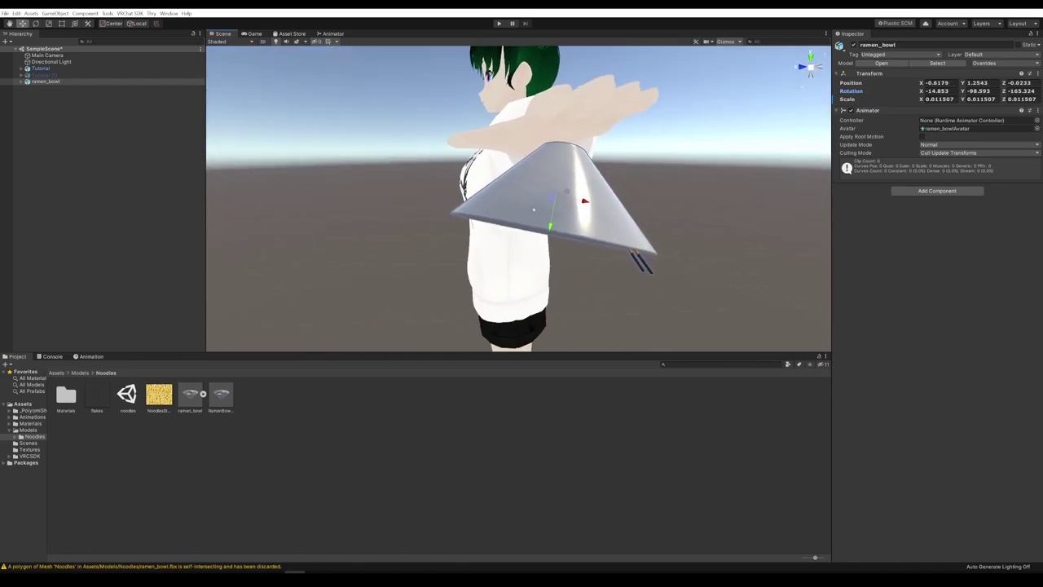
middle_drag(570, 213, 503, 216)
alt+drag(503, 216, 519, 209)
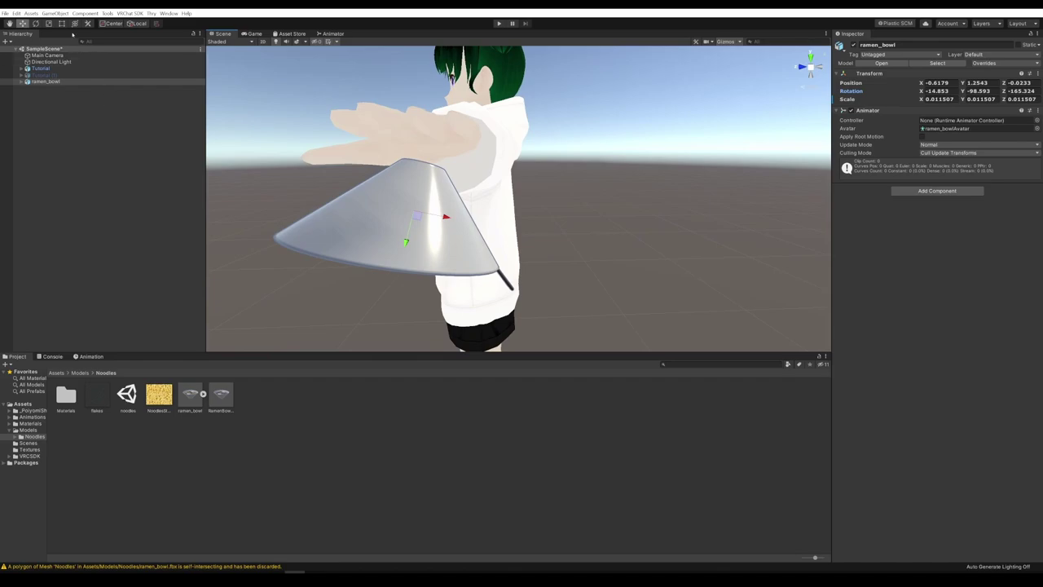
- Tilt the bowl to a Z rotation of about -188.3 and nudge it to about X -0.617, Y 1.257, Z -0.026
click(36, 24)
drag(379, 217, 378, 225)
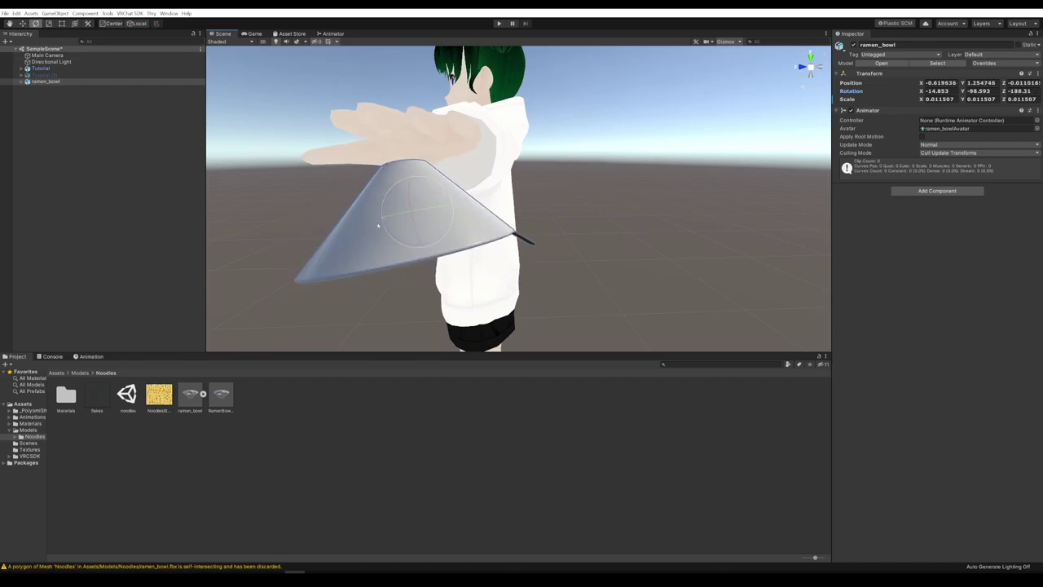
click(23, 24)
drag(458, 207, 476, 204)
right_drag(553, 210, 503, 196)
middle_drag(503, 195, 505, 167)
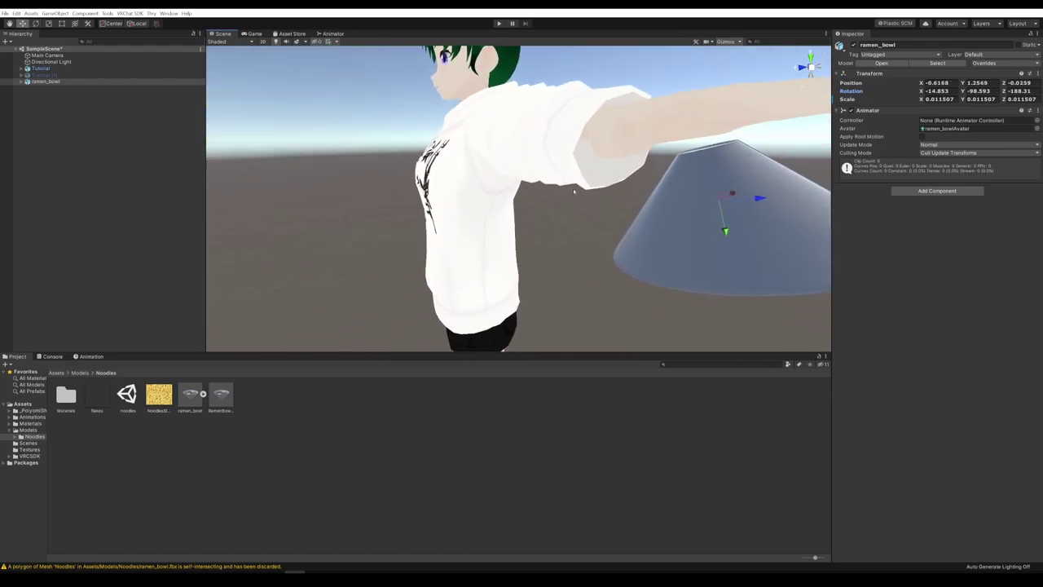
- Shift the bowl along the arm toward the wrist, to about X -0.601, Y 1.253, Z -0.024
mouse_move(756, 201)
mouse_down()
mouse_move(738, 203)
mouse_move(751, 204)
mouse_up()
right_drag(752, 204, 810, 205)
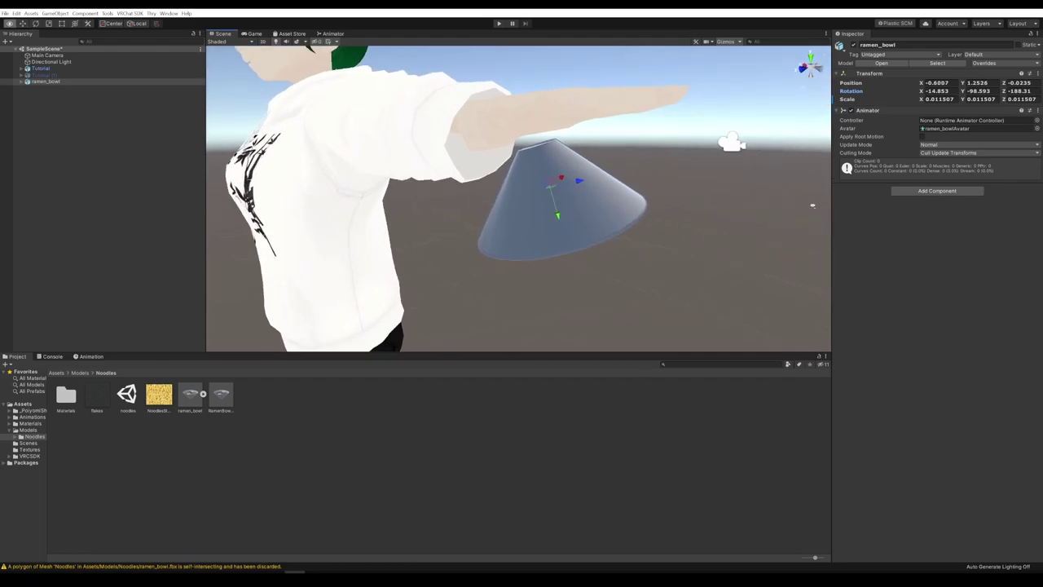
alt+drag(702, 207, 821, 208)
right_drag(666, 214, 619, 204)
middle_drag(486, 214, 520, 231)
scroll(482, 163, up, 3)
right_drag(519, 232, 521, 230)
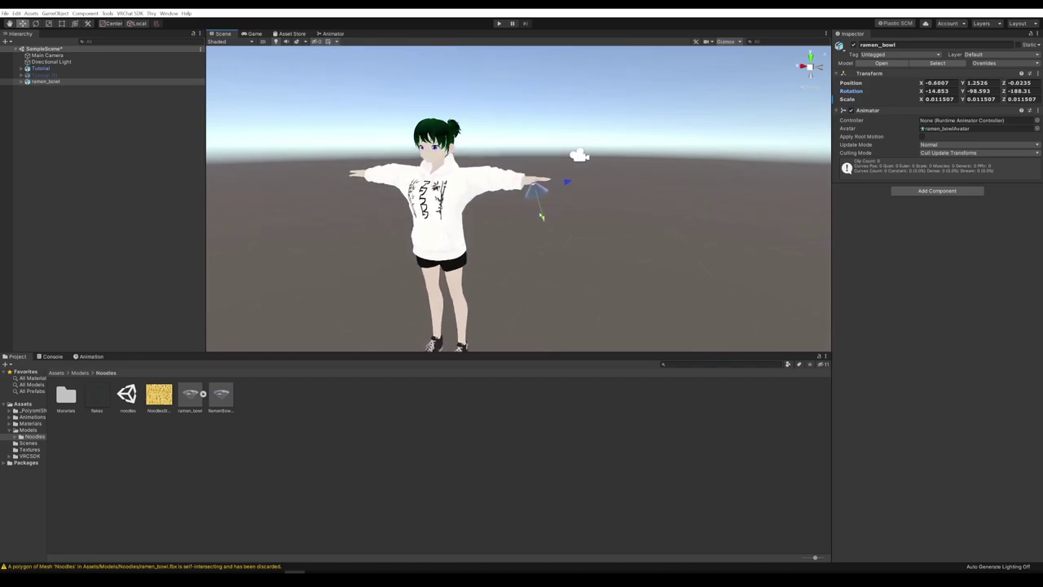
- Raise the bowl slightly against the avatar's left hand, to about X -0.598, Y 1.261, Z -0.021
drag(542, 217, 541, 214)
scroll(535, 181, up, 5)
middle_drag(580, 163, 548, 231)
drag(581, 221, 582, 224)
scroll(534, 195, down, 4)
alt+drag(440, 200, 529, 210)
scroll(529, 210, down, 2)
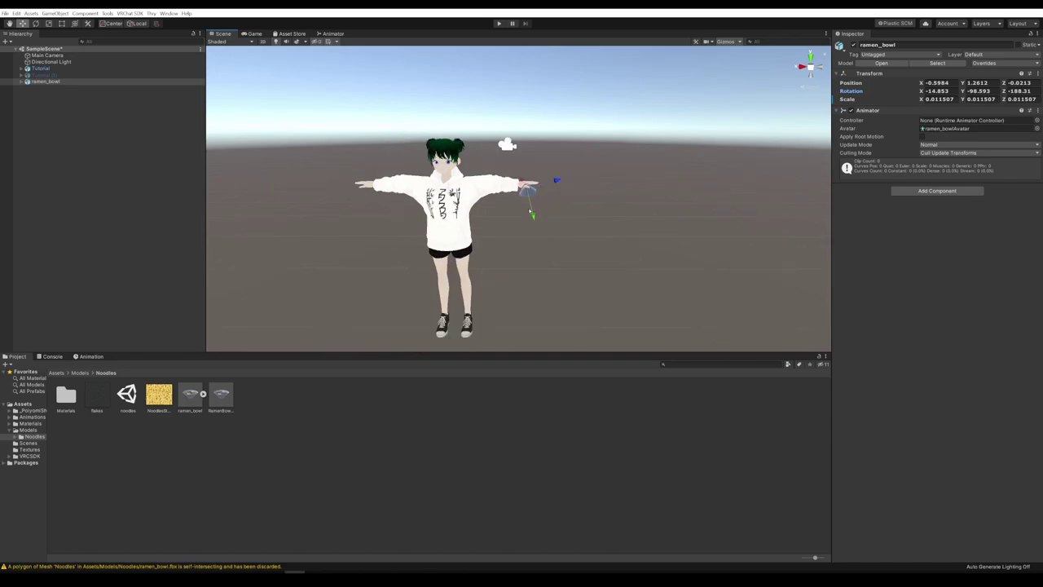
scroll(533, 204, up, 5)
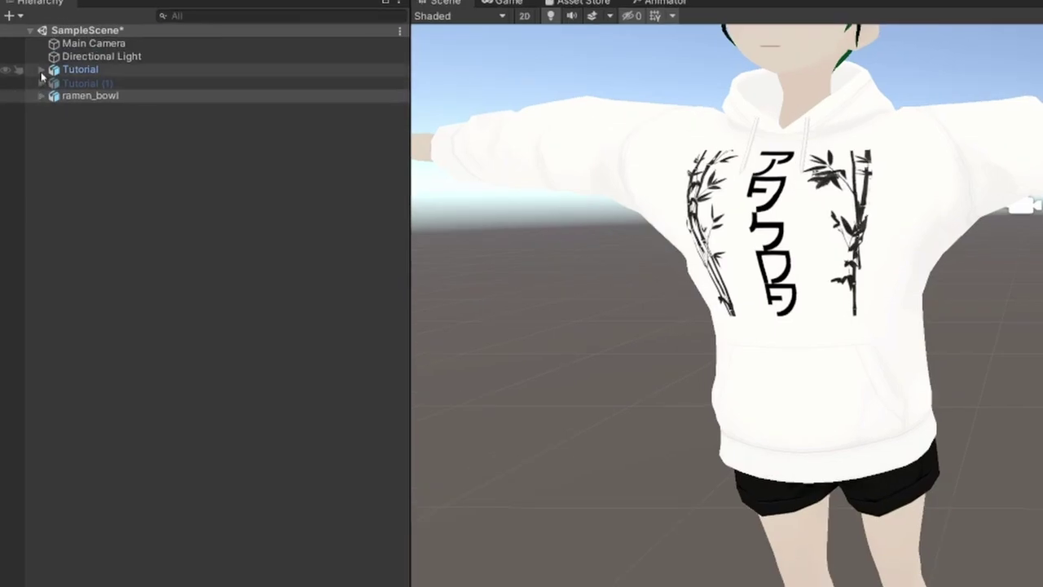
- Make ramen_bowl a child of the Left wrist bone in the Tutorial avatar's armature and deactivate the bowl
click(41, 71)
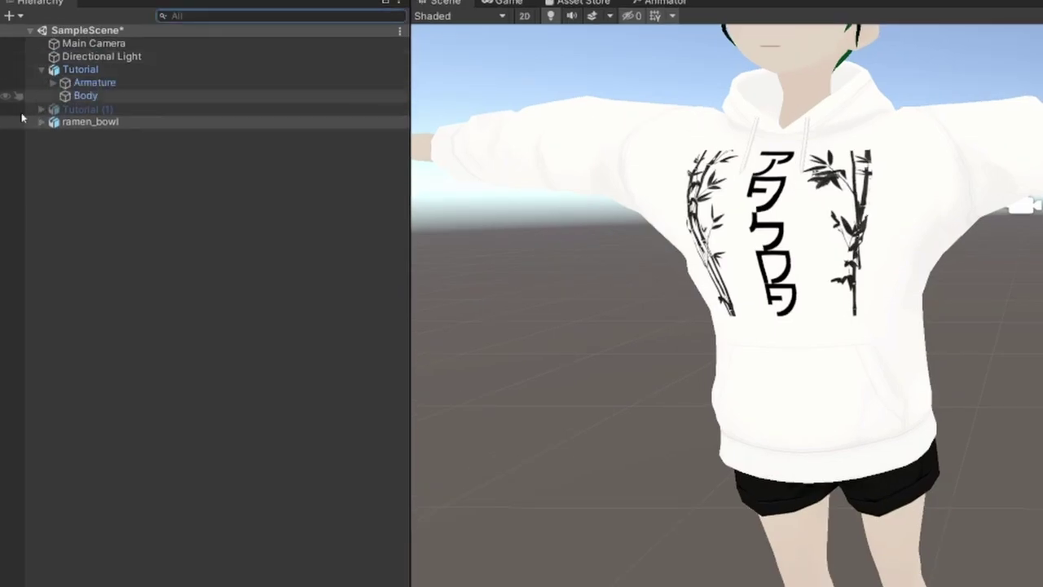
click(53, 83)
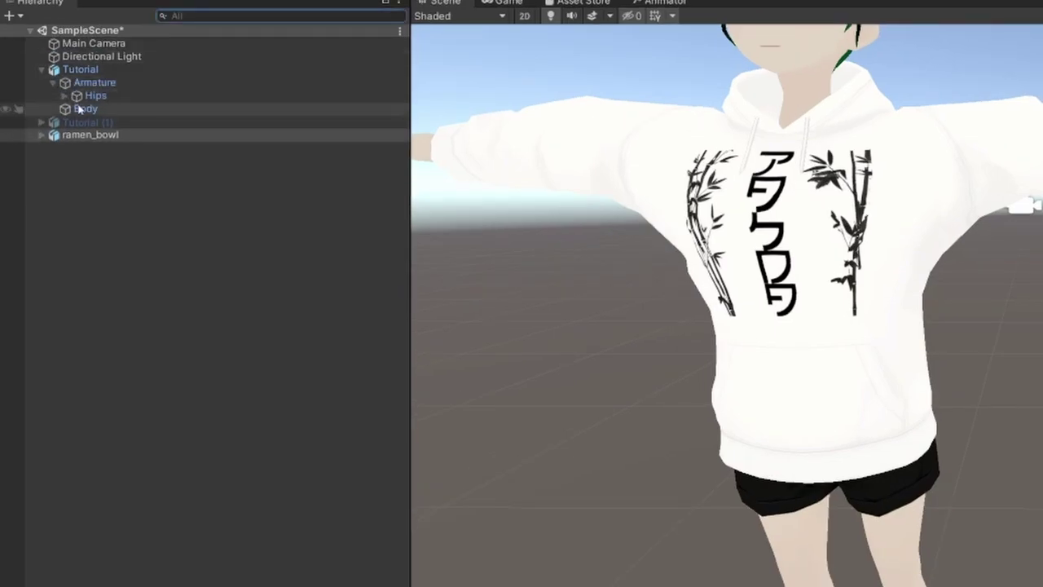
click(64, 96)
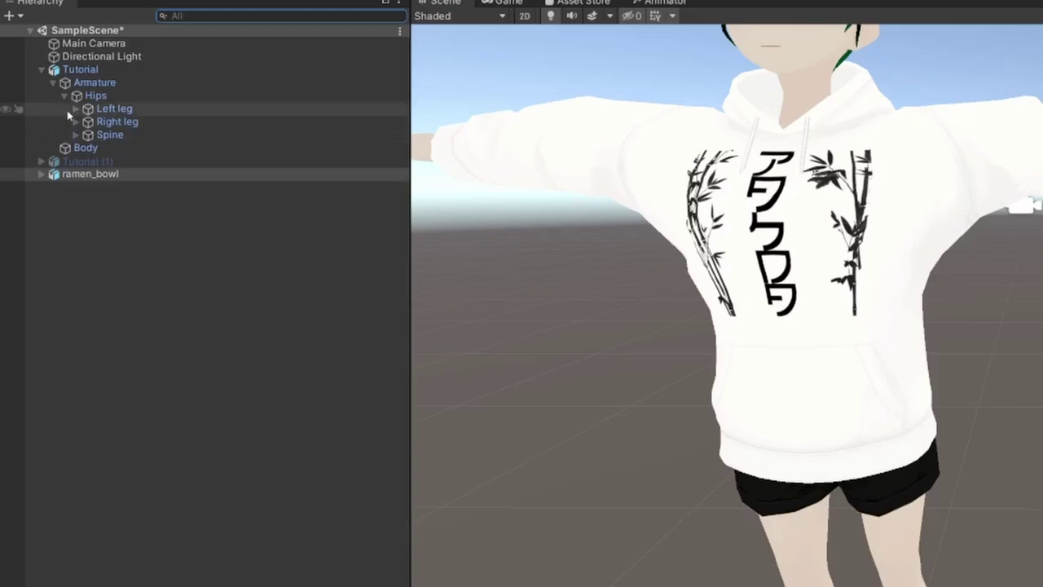
click(75, 135)
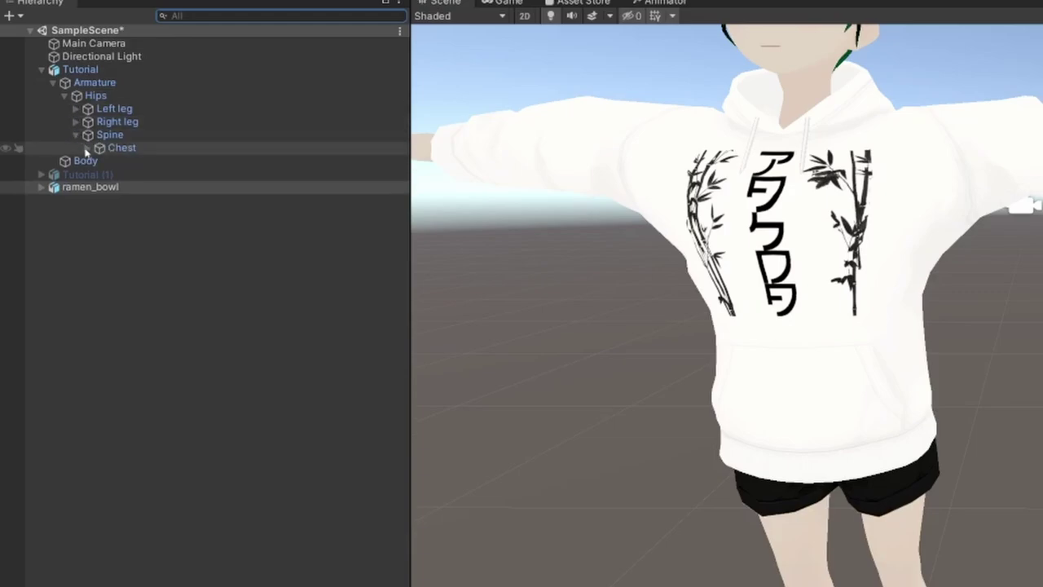
click(87, 149)
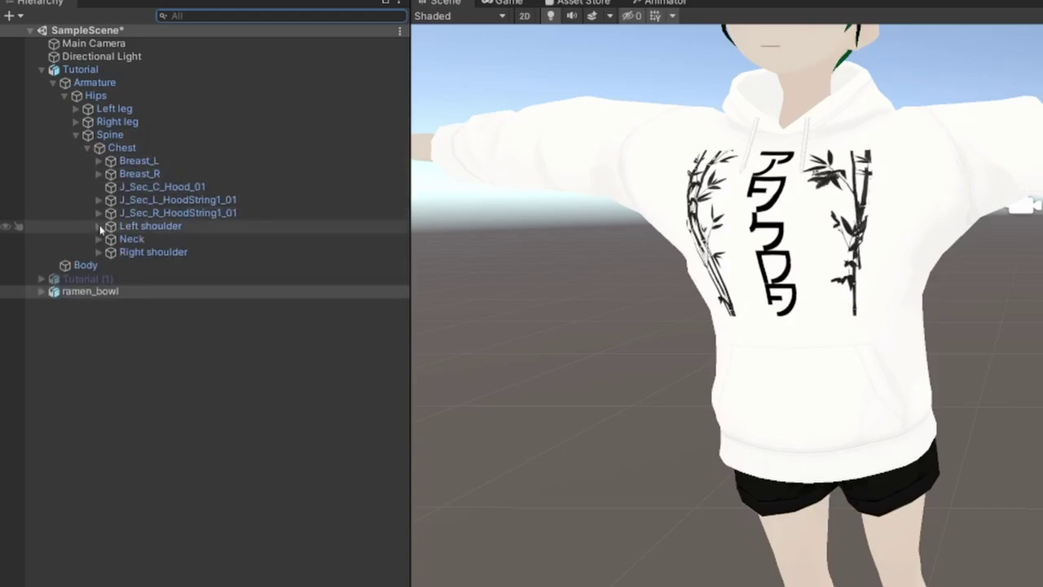
click(99, 226)
click(110, 238)
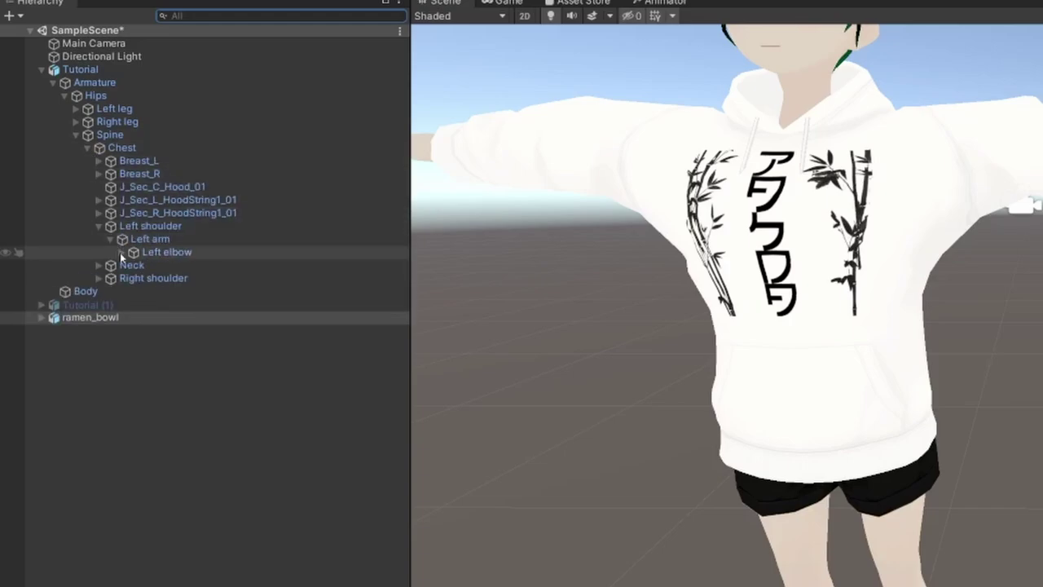
click(122, 251)
click(133, 265)
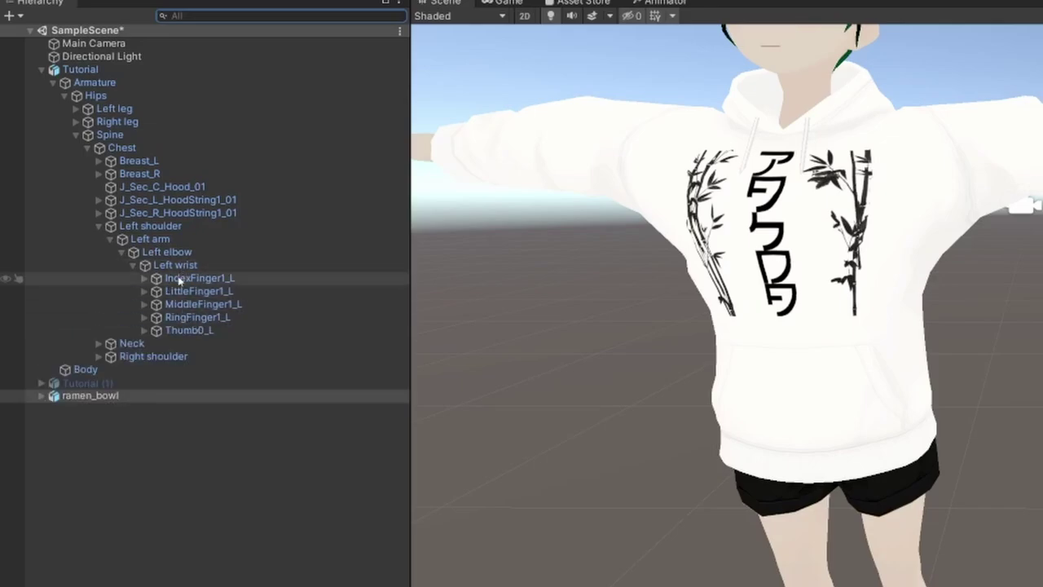
drag(84, 396, 180, 265)
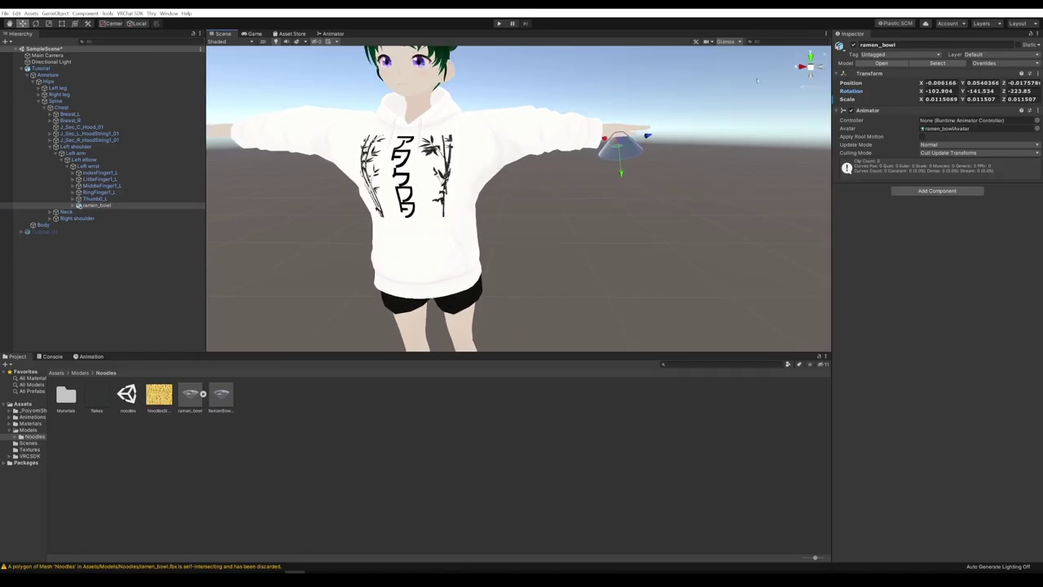
click(852, 45)
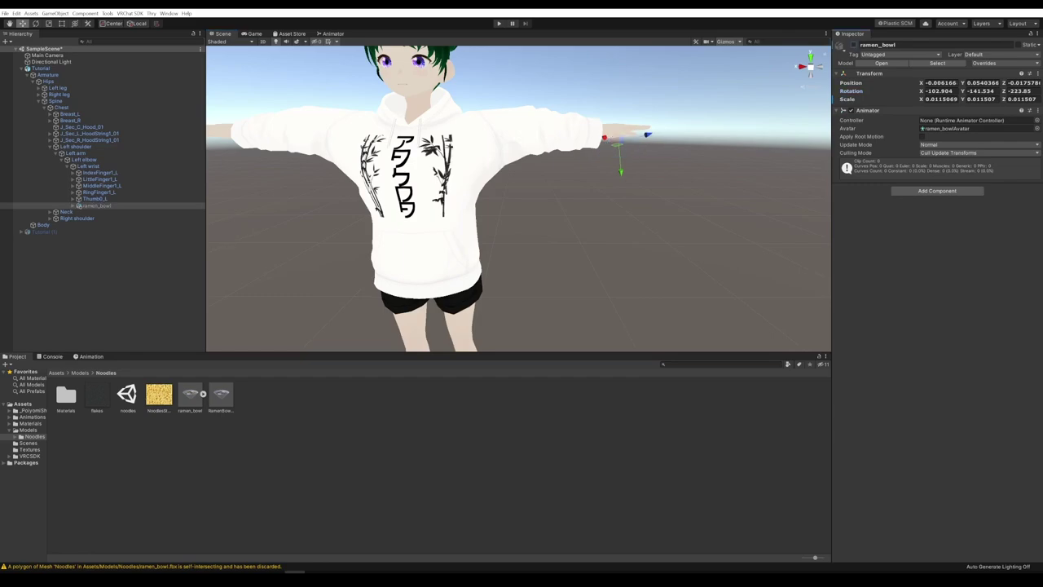
- Delete the old inactive Tutorial (1) avatar copy from the scene
click(47, 231)
click(51, 239)
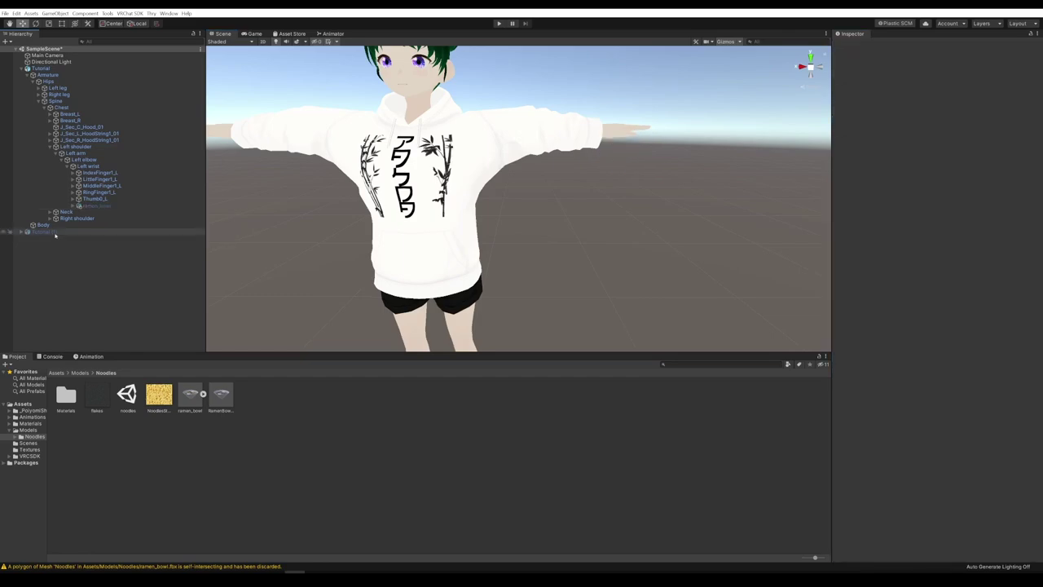
click(54, 234)
click(55, 240)
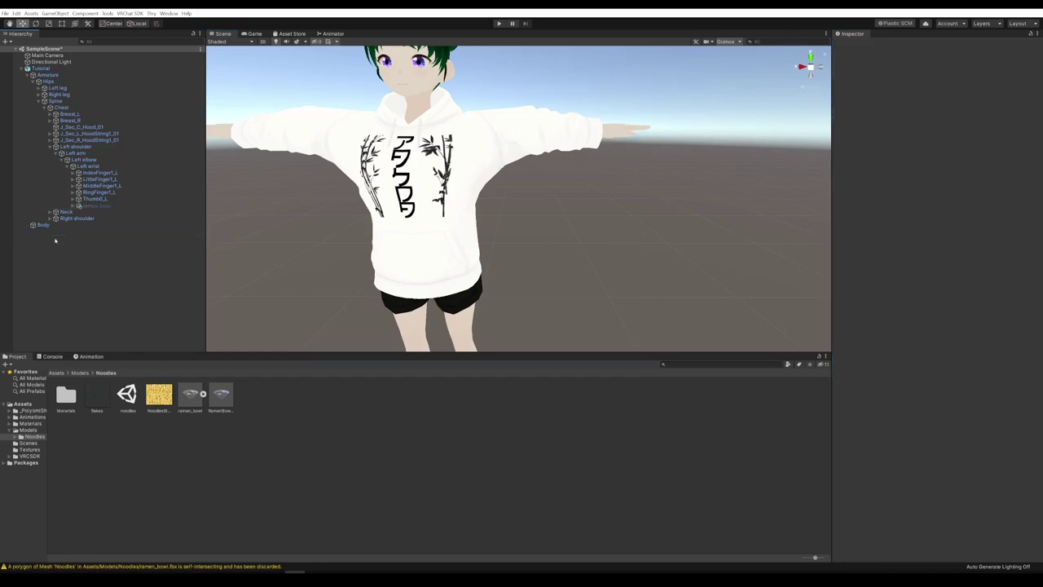
- Duplicate the Tutorial avatar with its attached bowl and deactivate the original
click(43, 68)
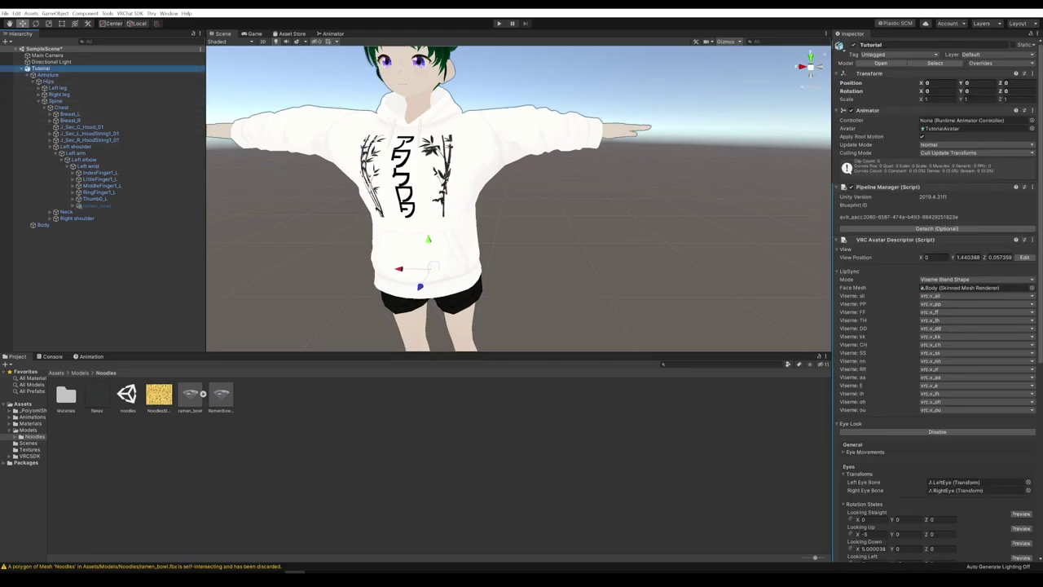
key(ctrl+d)
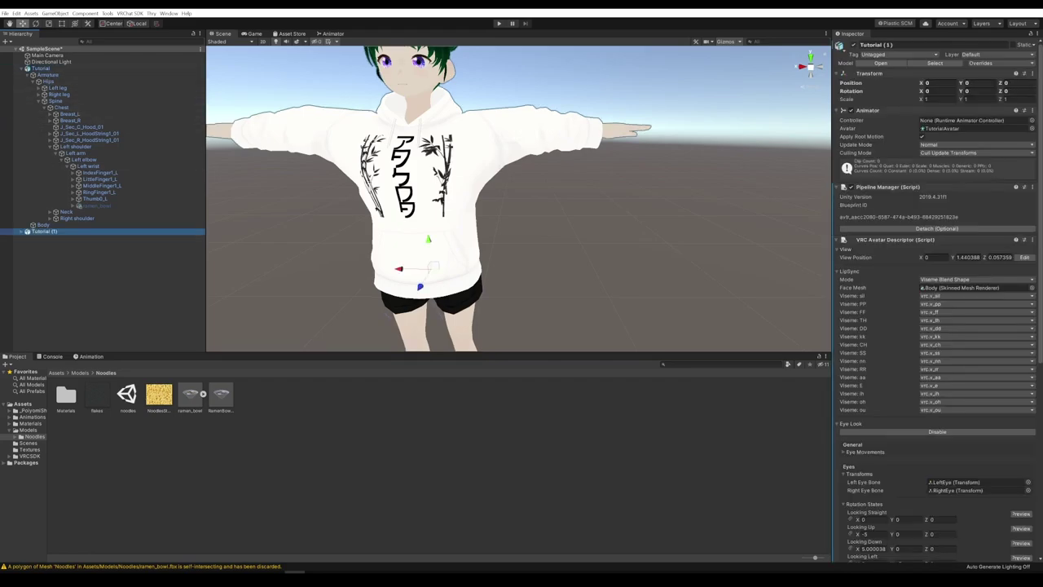
click(41, 68)
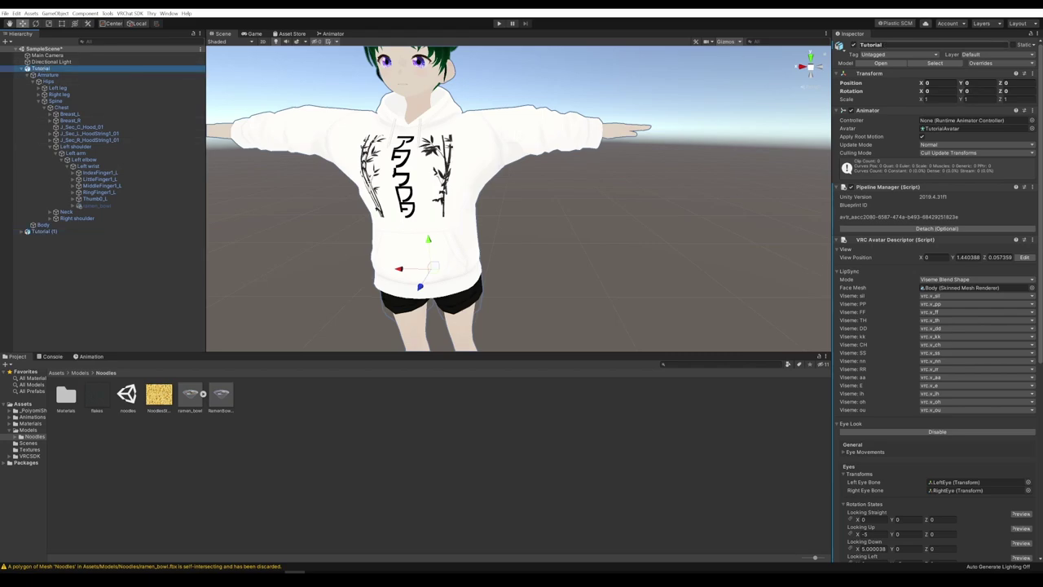
click(852, 44)
- Create an animation clip named Ramenon for the Tutorial (1) copy in the Noodles folder
click(44, 231)
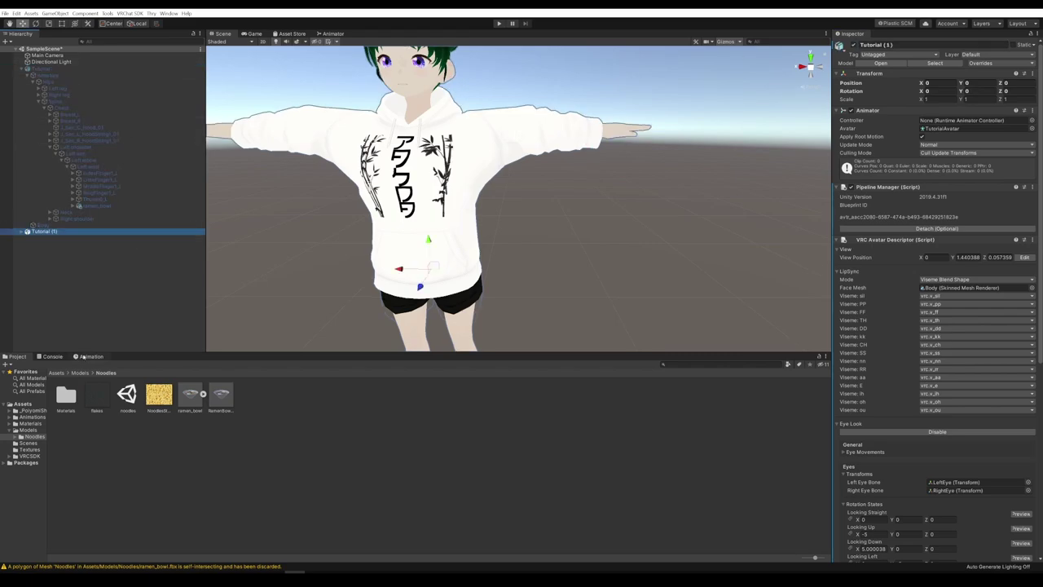
click(87, 356)
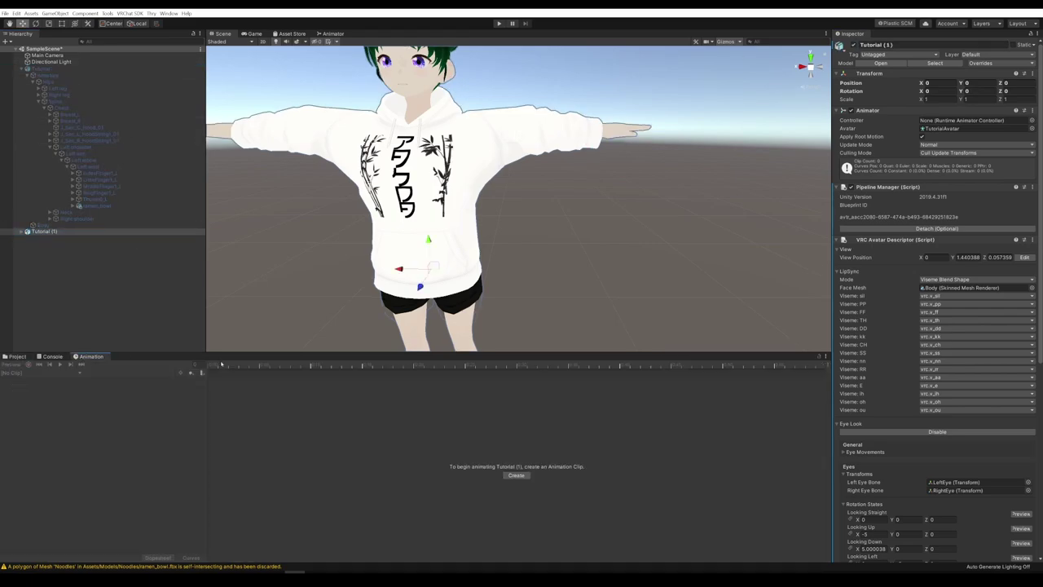
click(516, 475)
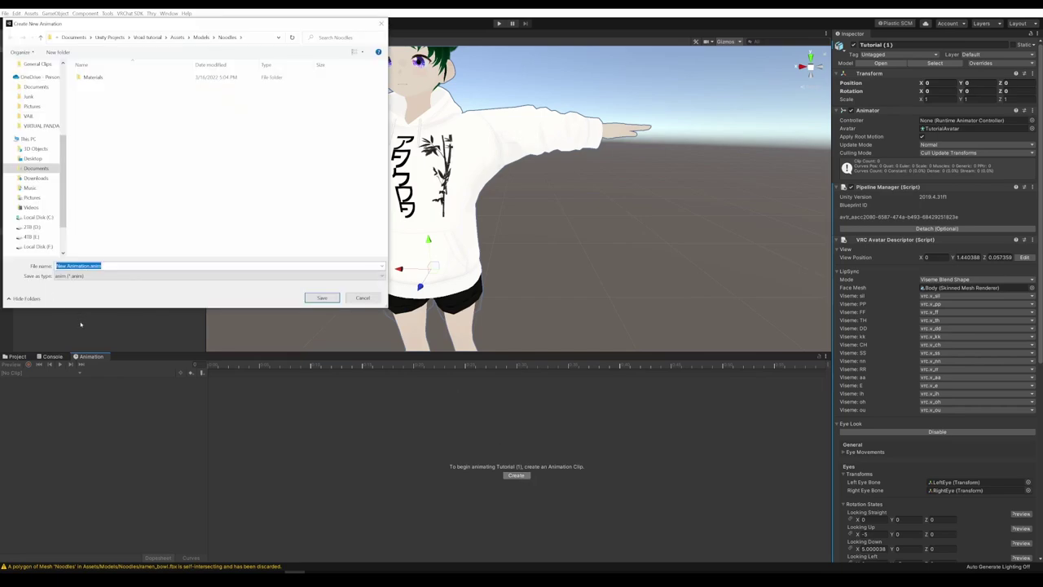
text(Ramen)
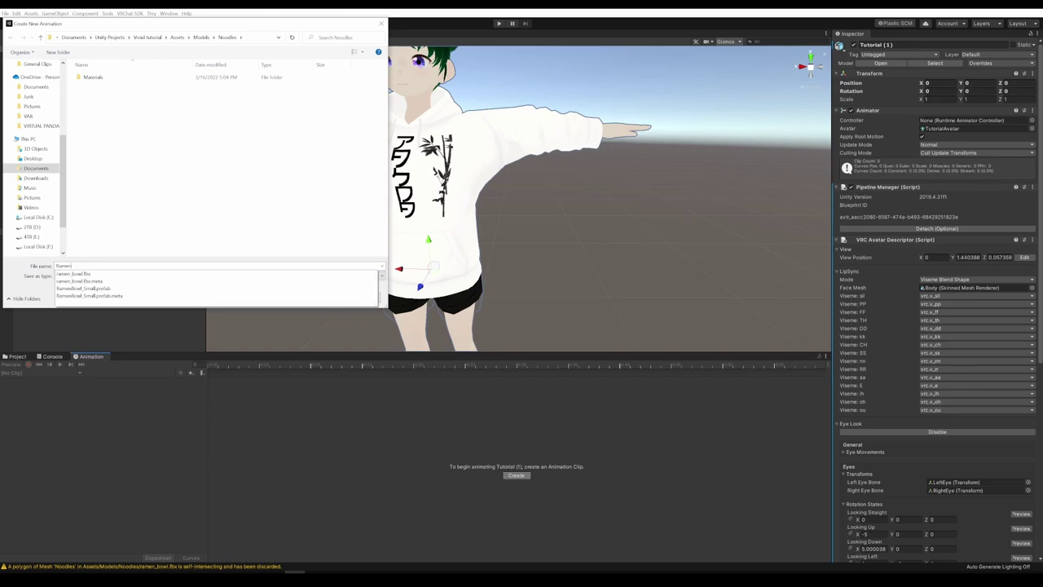
text(On)
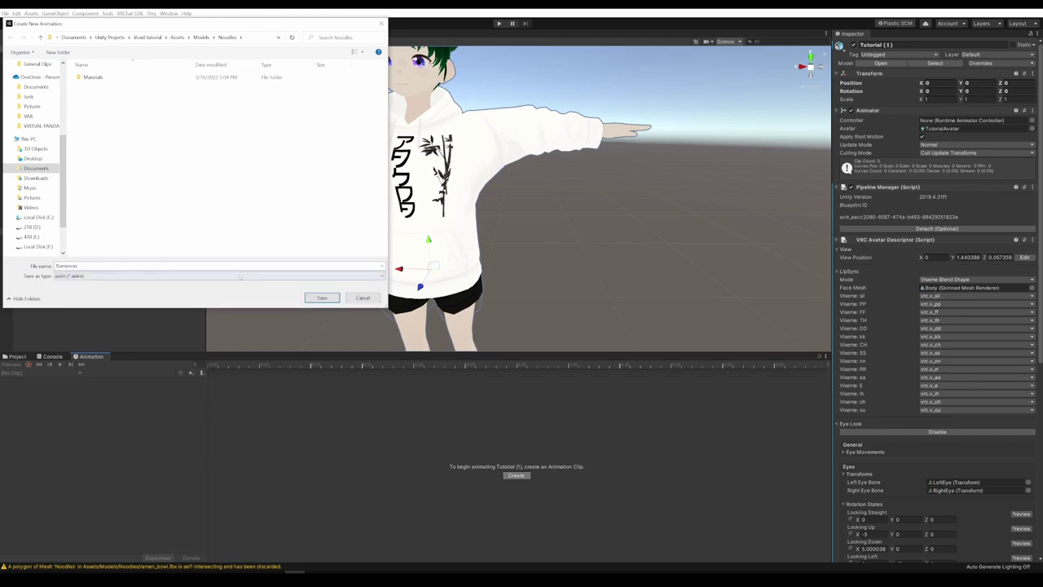
click(321, 298)
- Record the Is Active property of ramen_bowl under the Left wrist in the Ramenon clip and switch it on
click(28, 365)
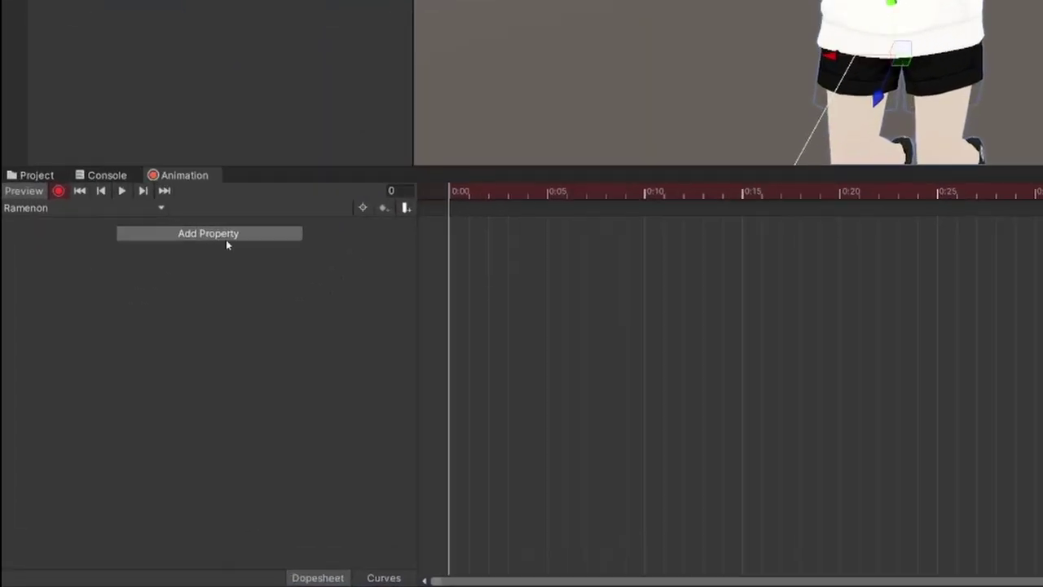
click(111, 388)
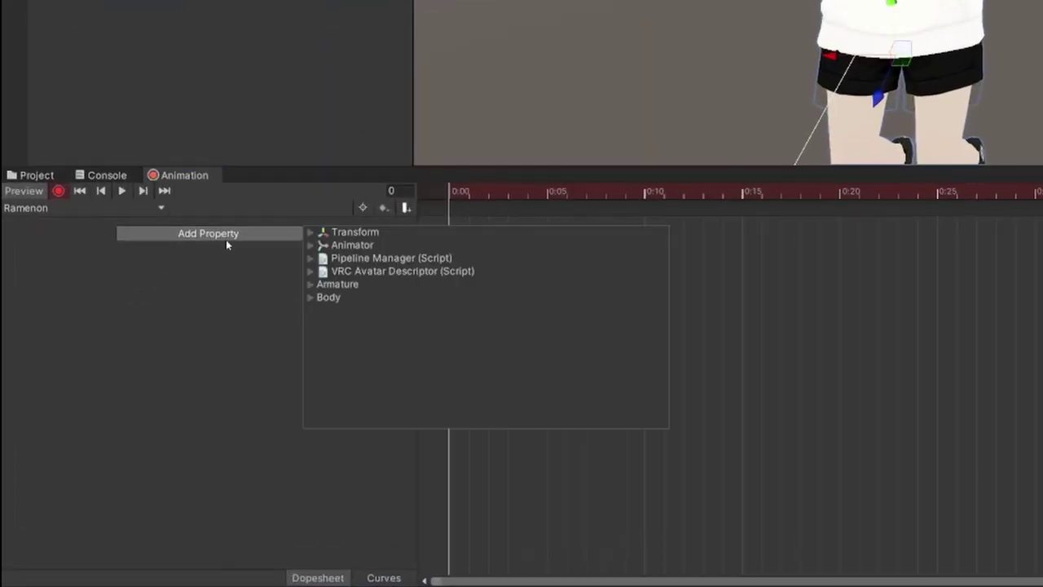
click(310, 283)
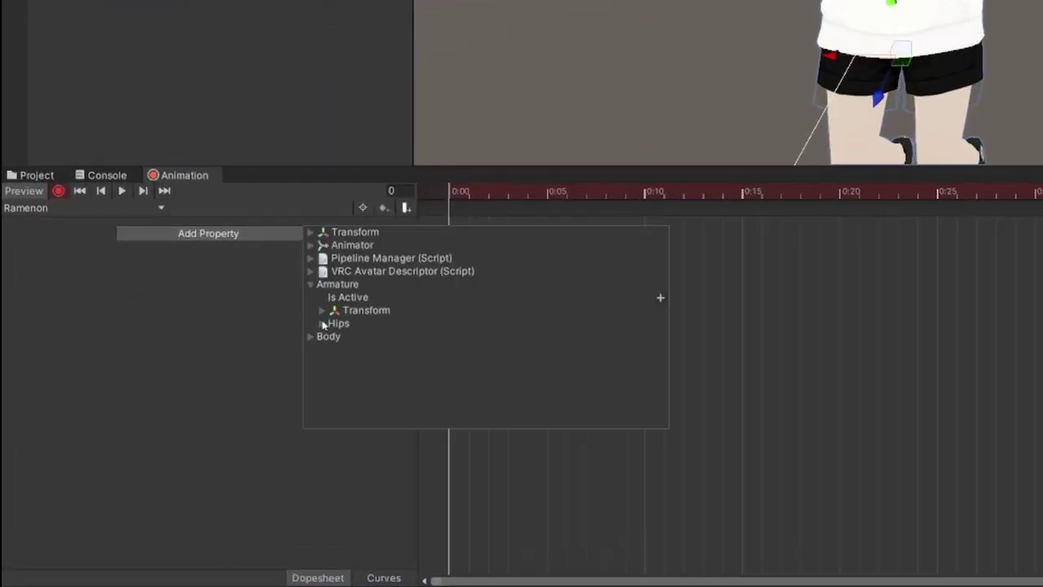
click(322, 324)
click(332, 389)
scroll(396, 358, down, 1)
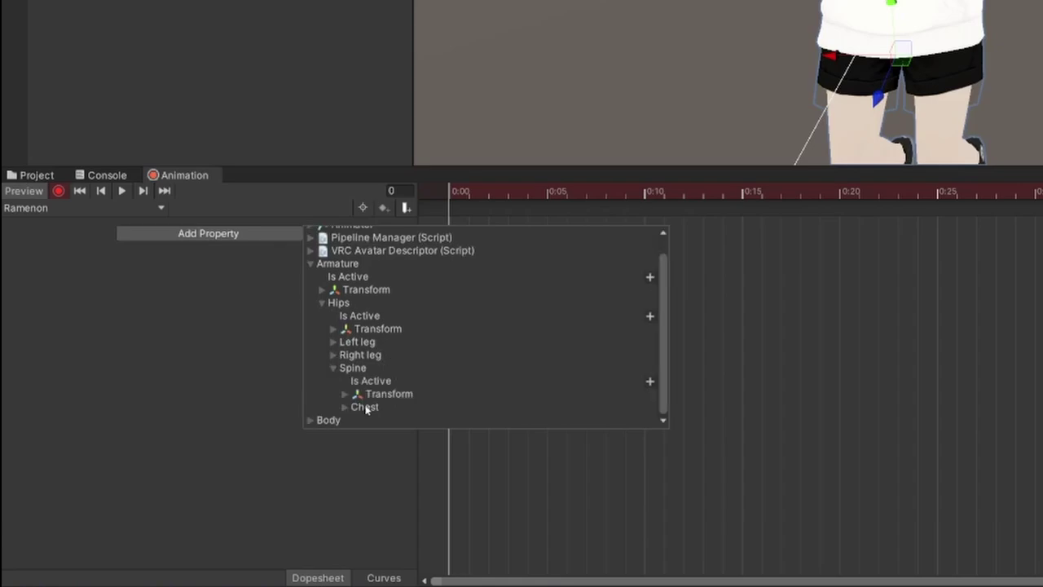
click(367, 381)
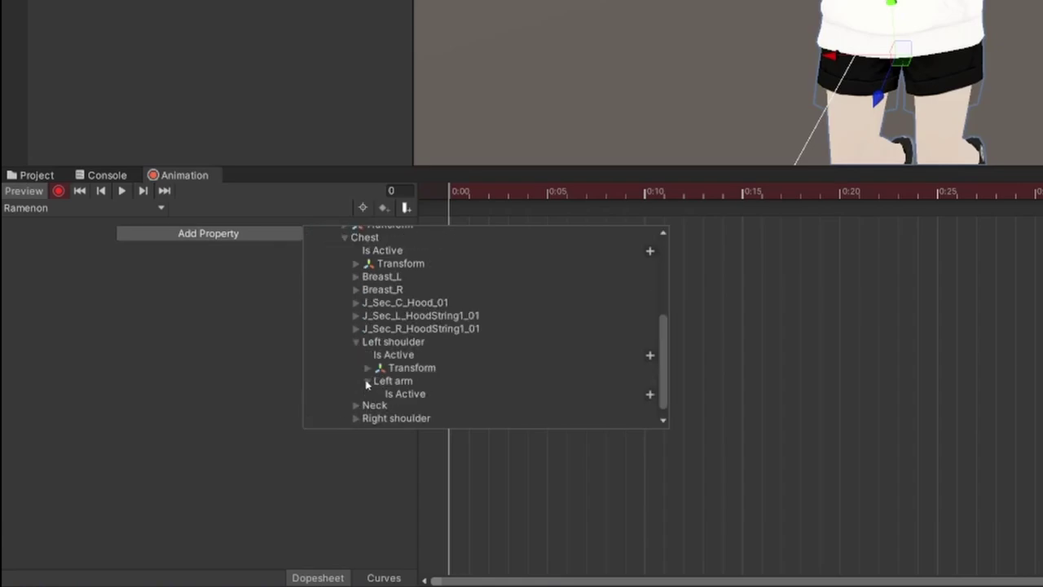
scroll(426, 356, down, 1)
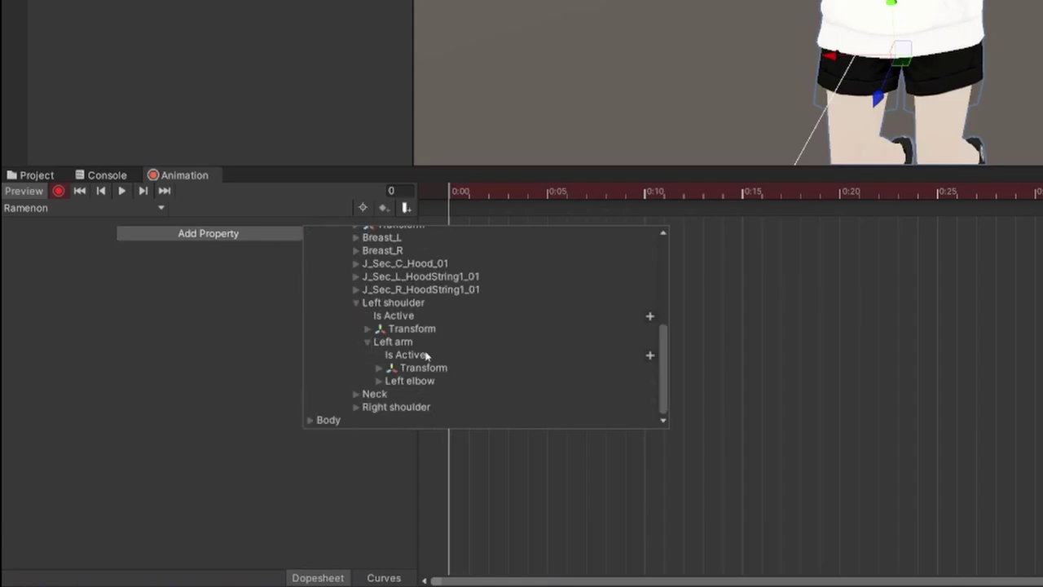
click(378, 380)
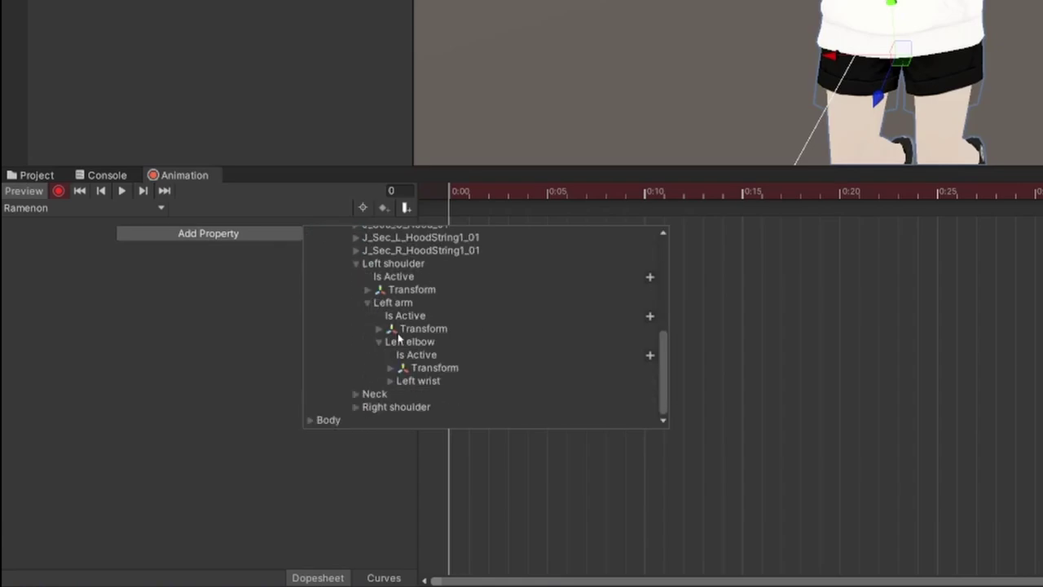
click(391, 381)
click(402, 381)
click(400, 381)
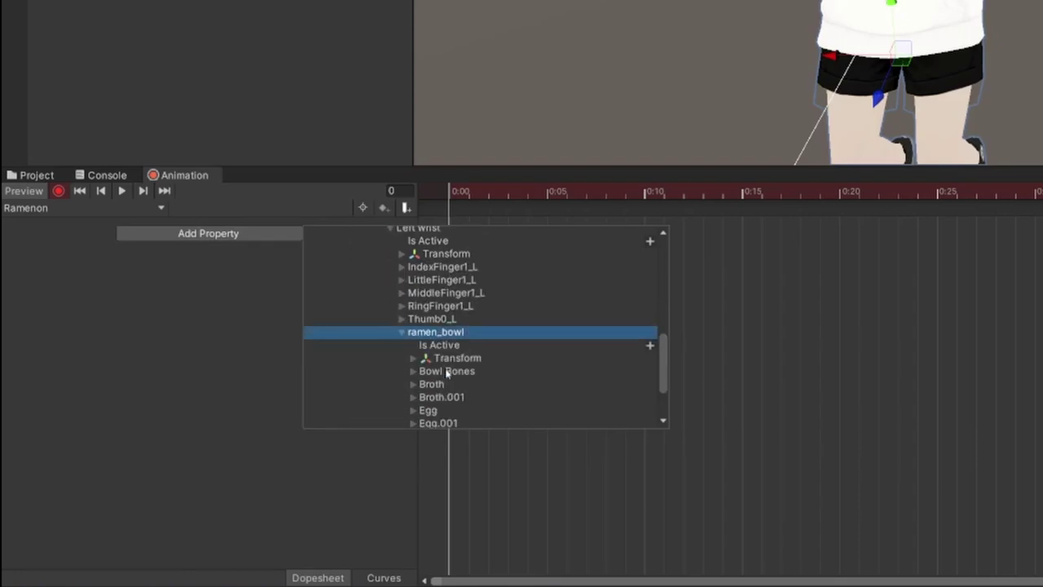
scroll(446, 373, down, 3)
click(436, 298)
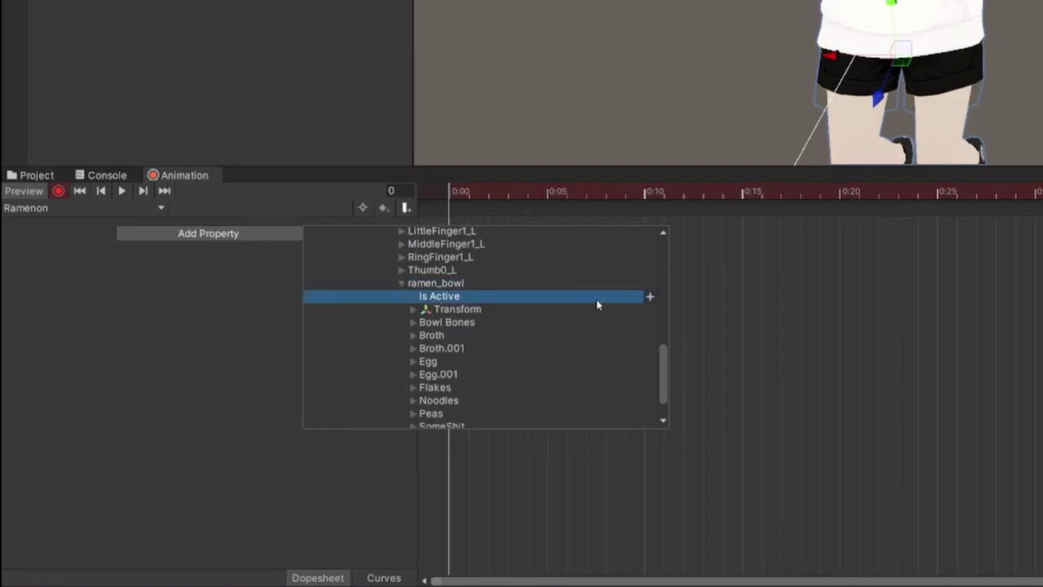
click(650, 297)
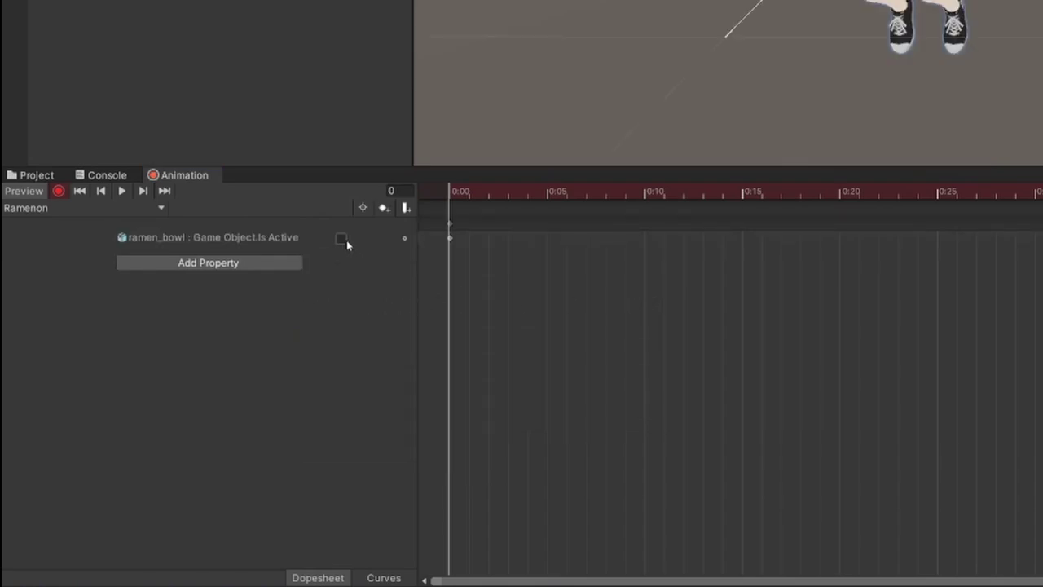
click(341, 238)
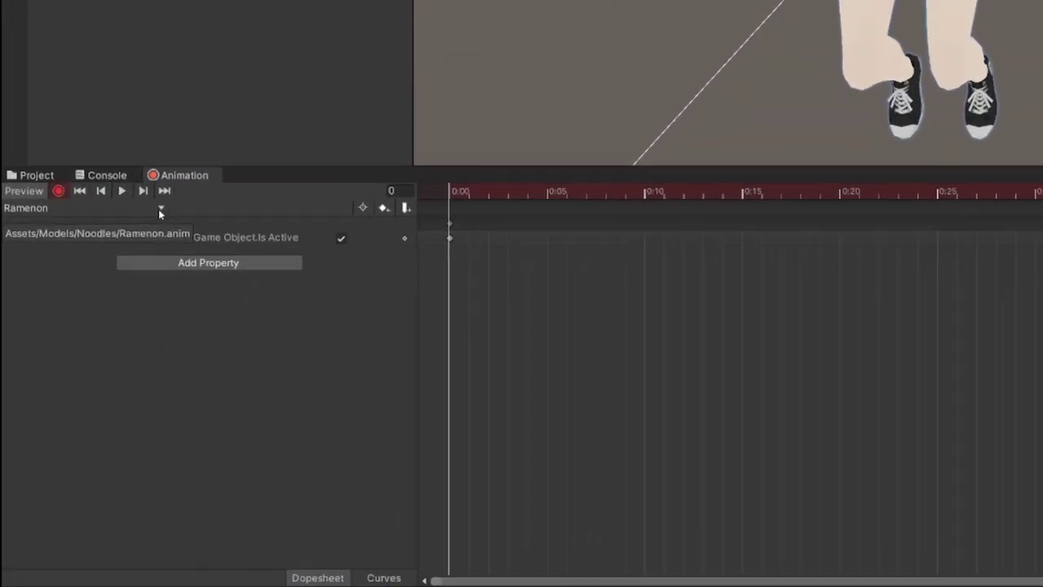
- Create a RamenOff clip with ramen_bowl's Is Active property switched off, and stop recording
click(79, 372)
click(36, 380)
click(202, 234)
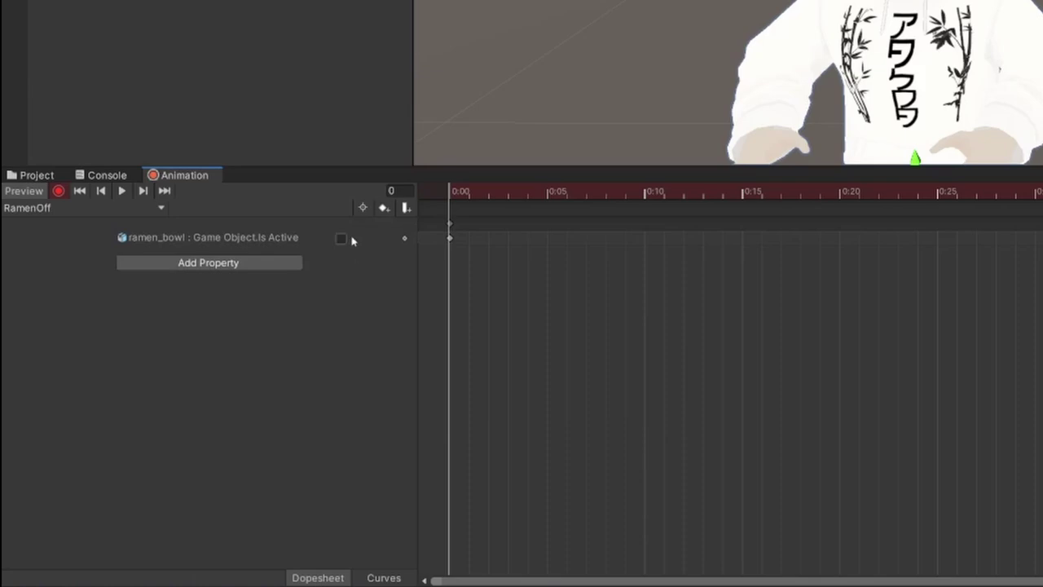
middle_drag(805, 102, 802, 0)
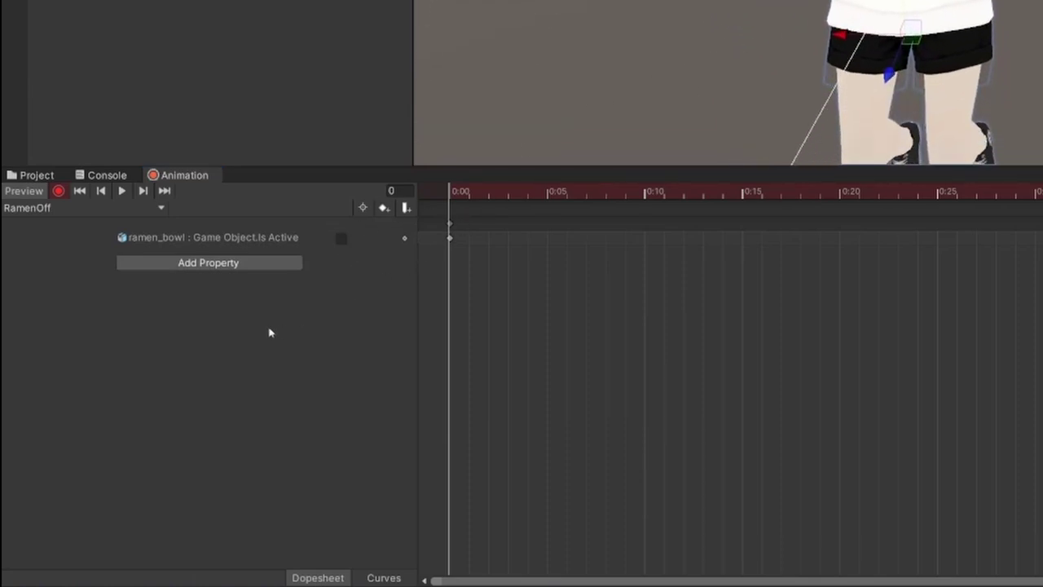
click(59, 190)
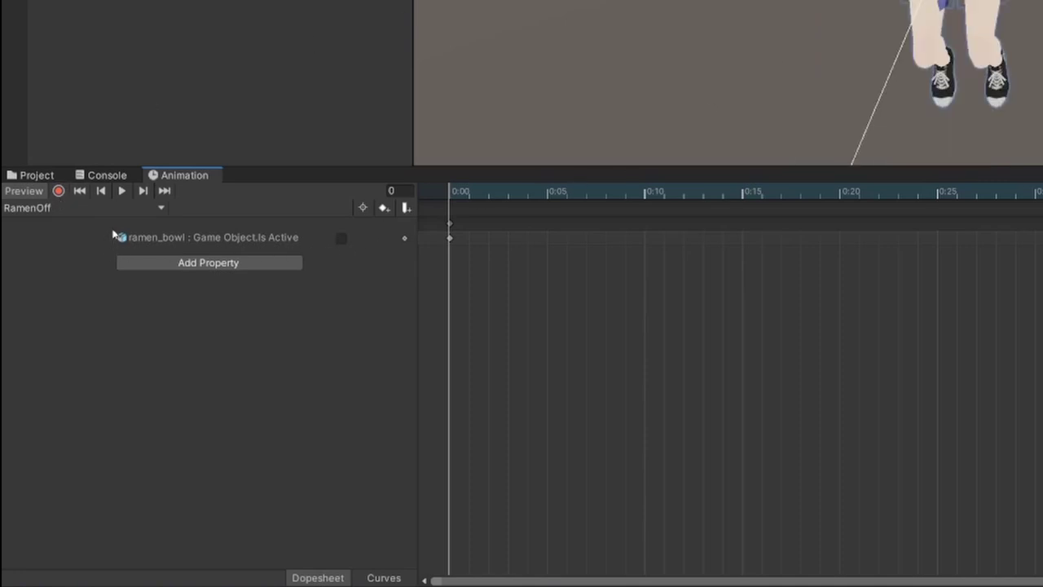
- Open the FX animator controller from the Assets/Animations folder
click(162, 210)
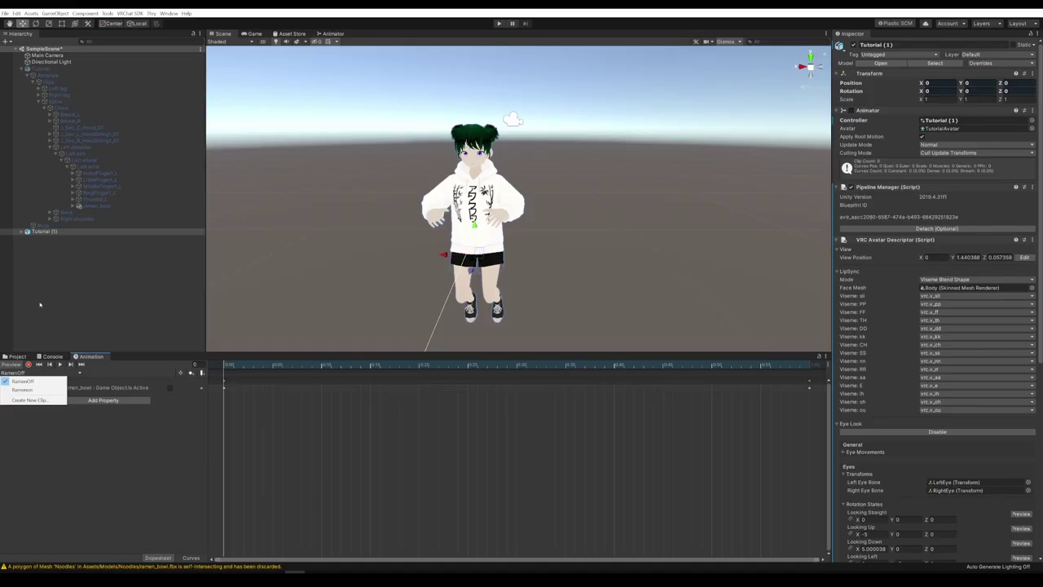
click(26, 359)
click(26, 358)
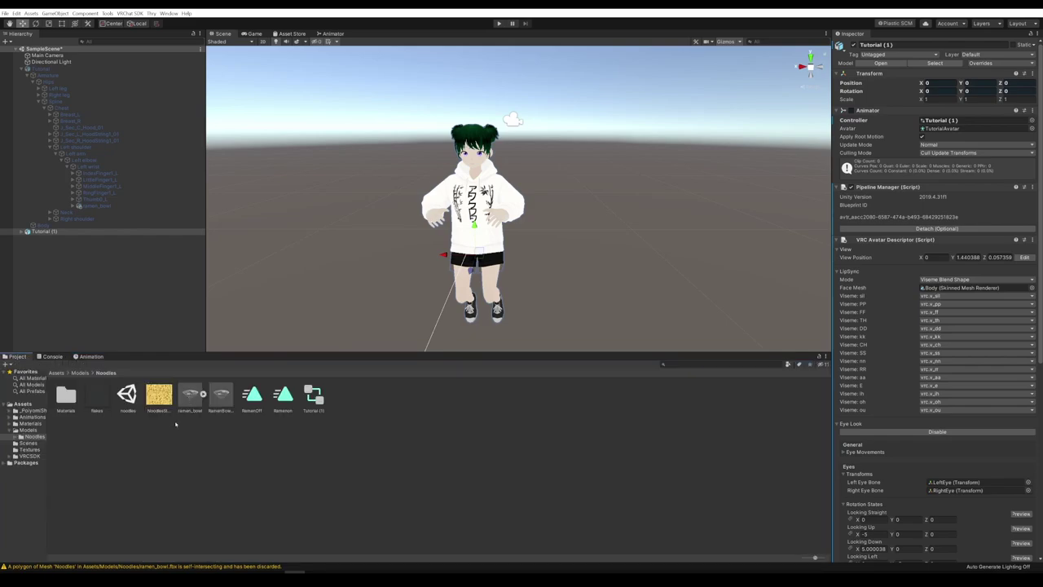
click(57, 372)
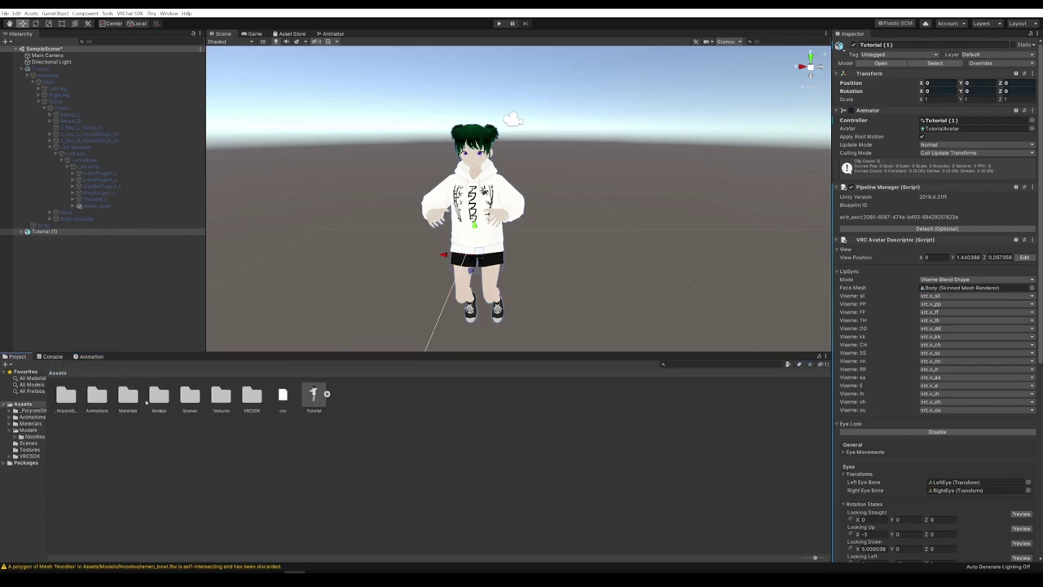
click(97, 394)
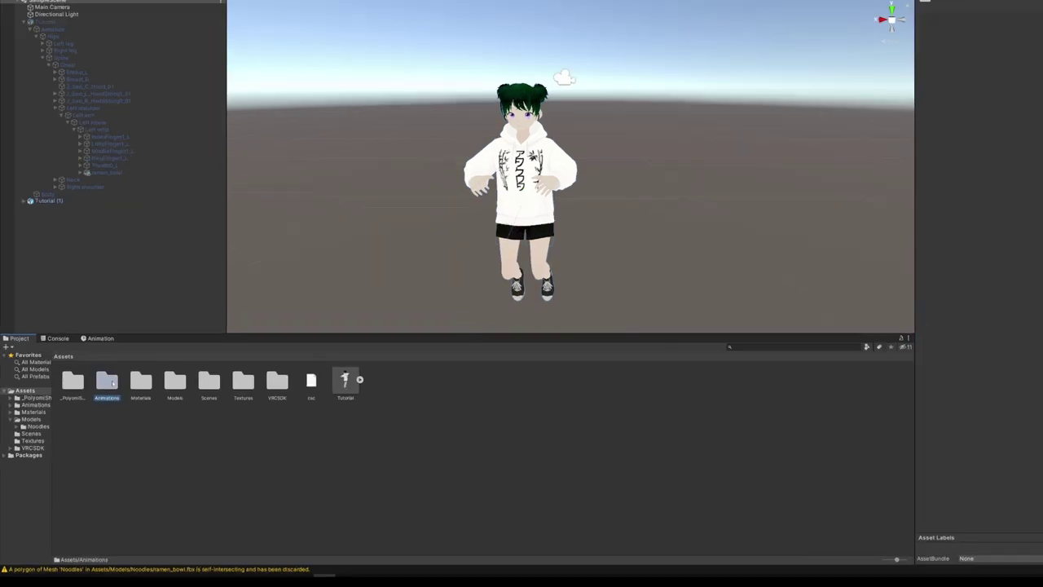
double_click(97, 394)
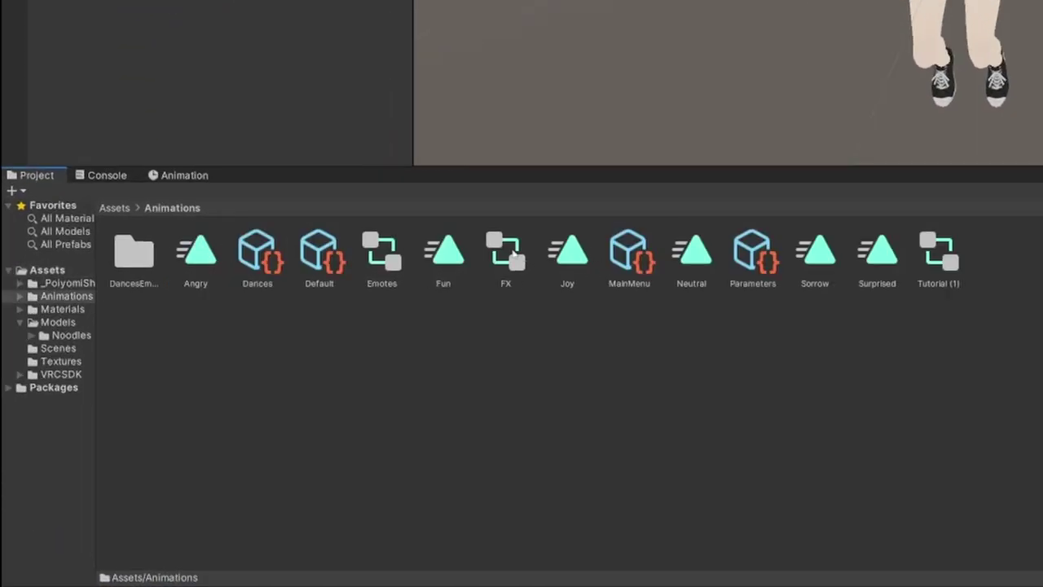
double_click(505, 252)
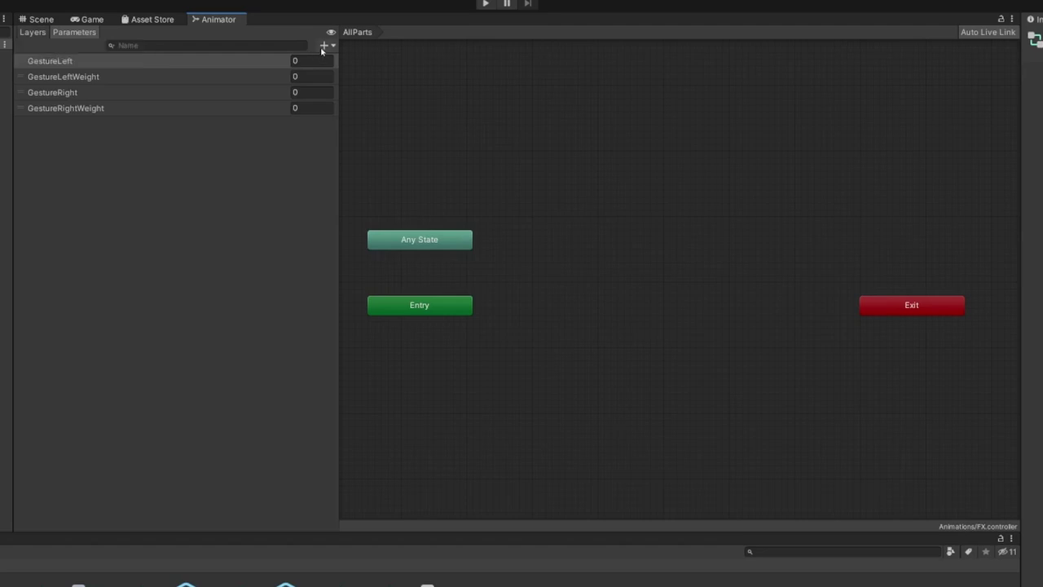
- Add an Int parameter named Ramen to the FX controller
click(323, 46)
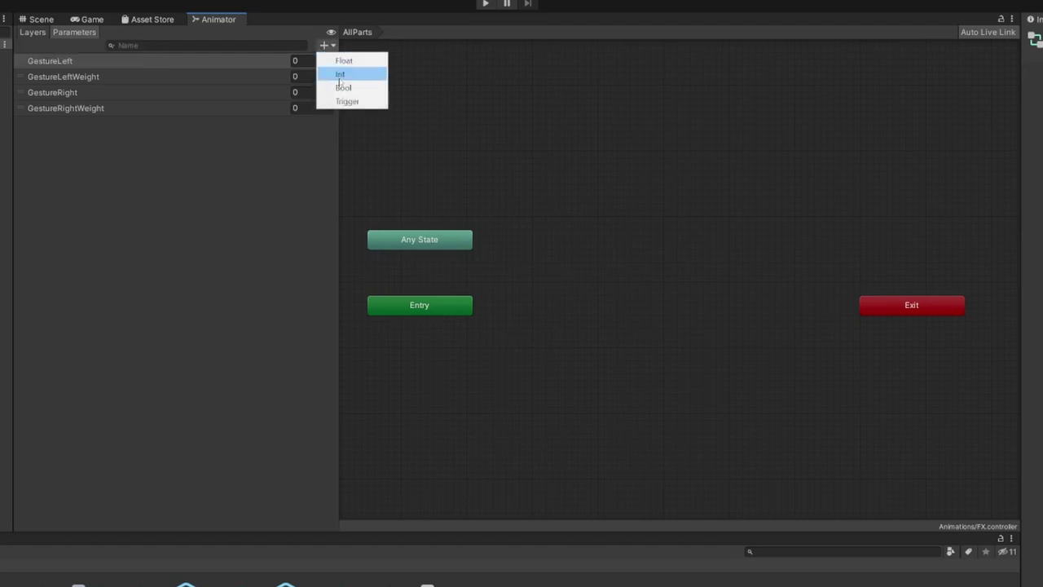
click(339, 75)
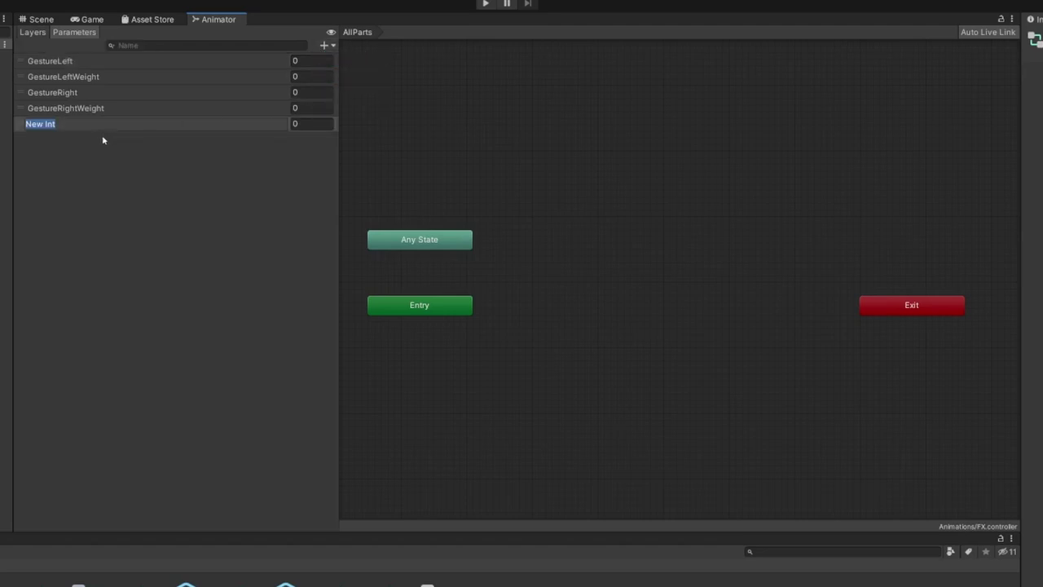
text(Ramen)
double_click(68, 125)
- Add a layer named Ramen to the FX controller and set its weight to 1
click(32, 32)
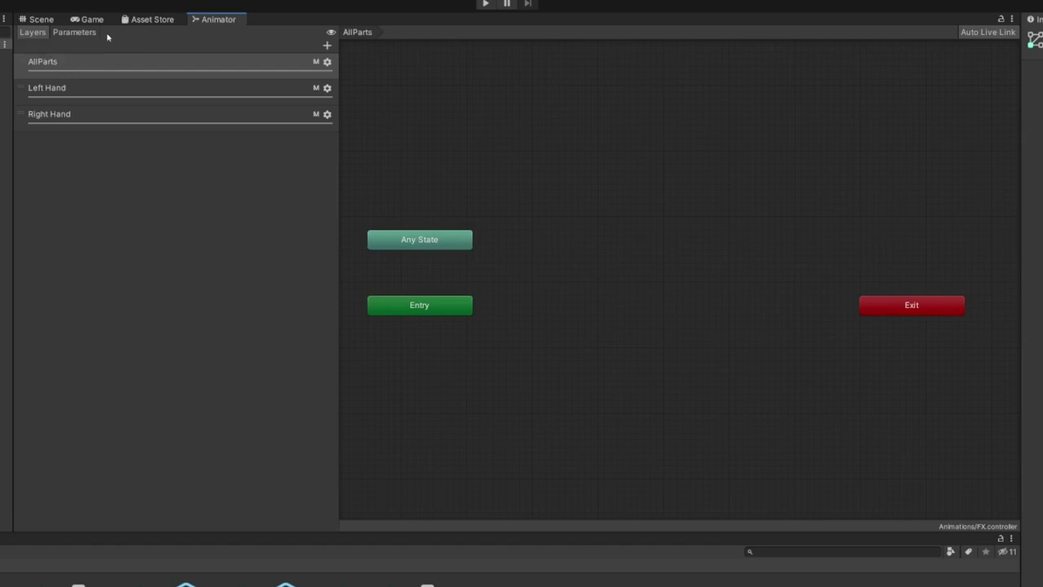
click(327, 45)
text(R)
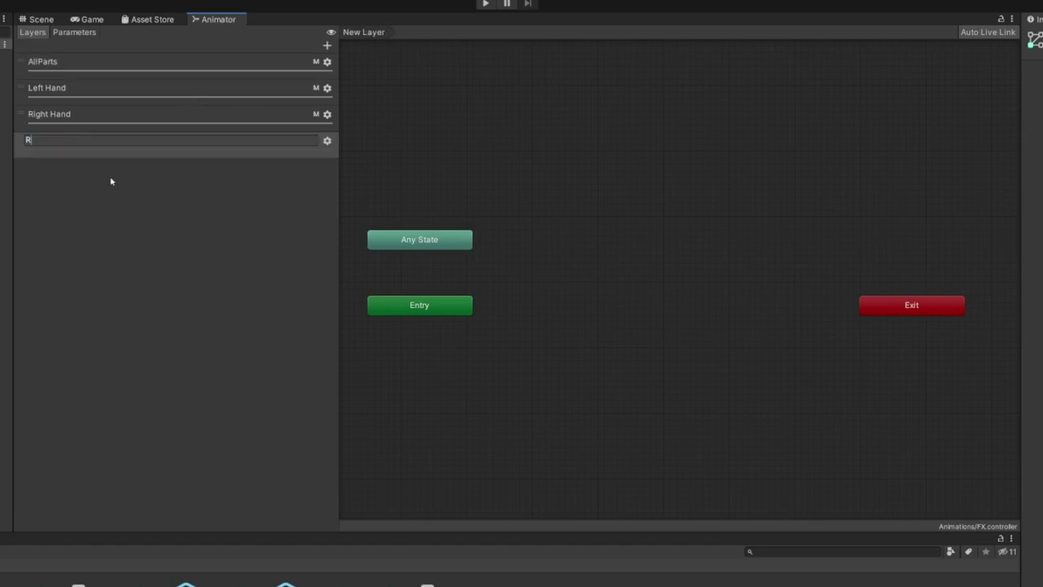
text(amen)
key(Return)
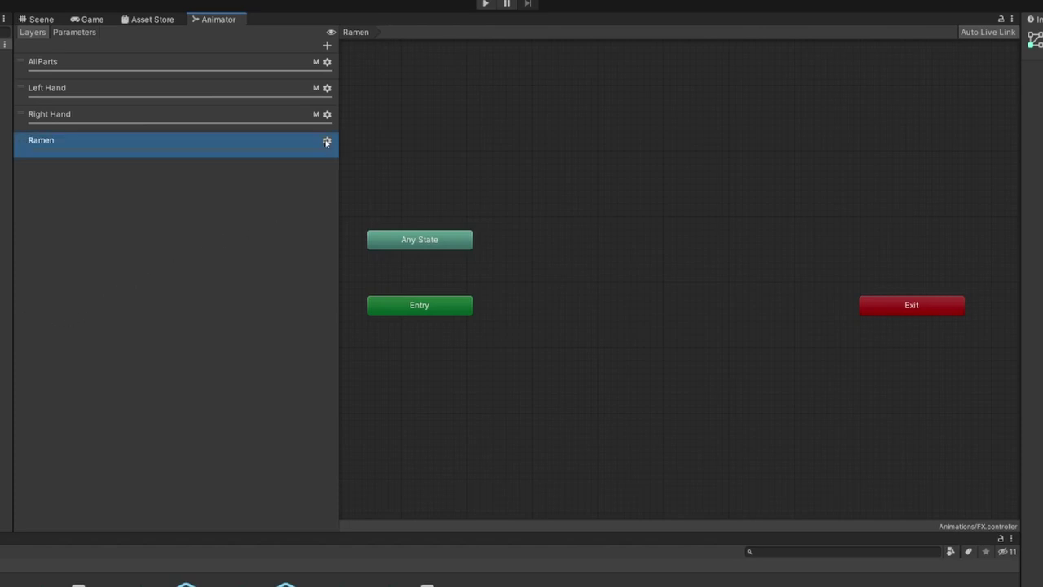
click(325, 142)
drag(415, 144, 516, 148)
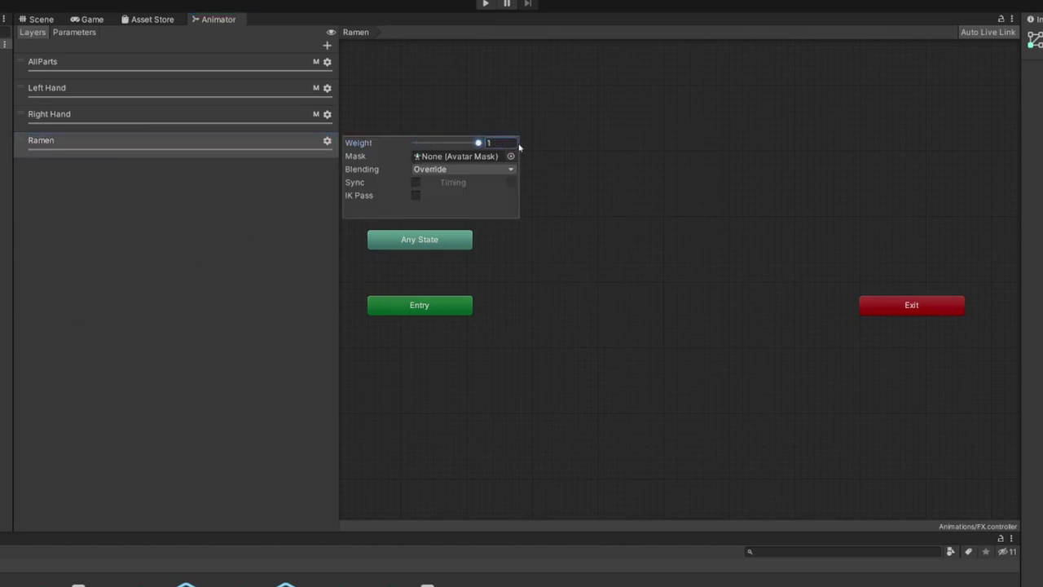
- Move the RamenOff and Ramenon clips from the Noodles folder into the Animations folder
click(323, 427)
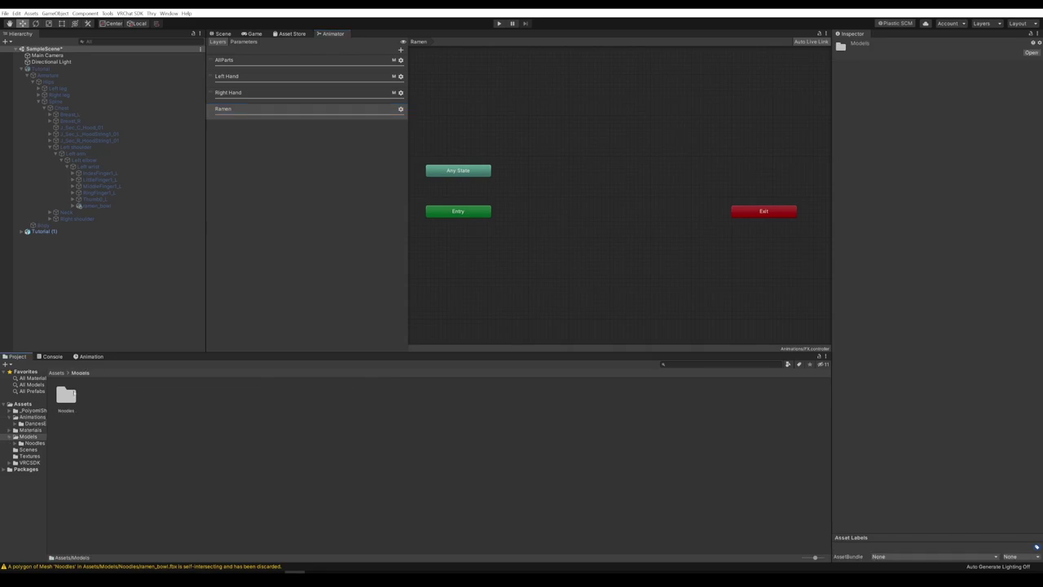
double_click(66, 397)
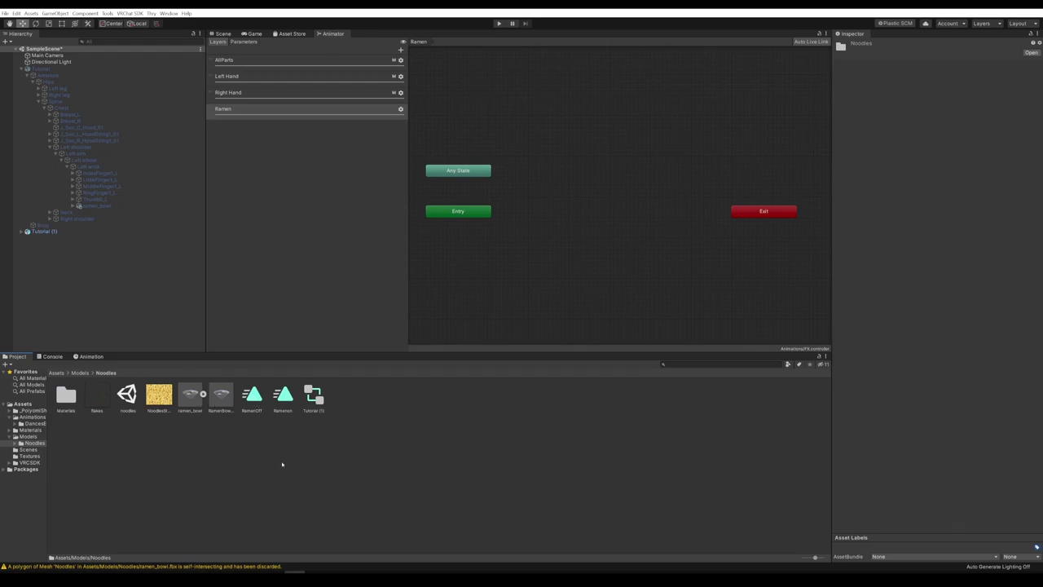
click(252, 396)
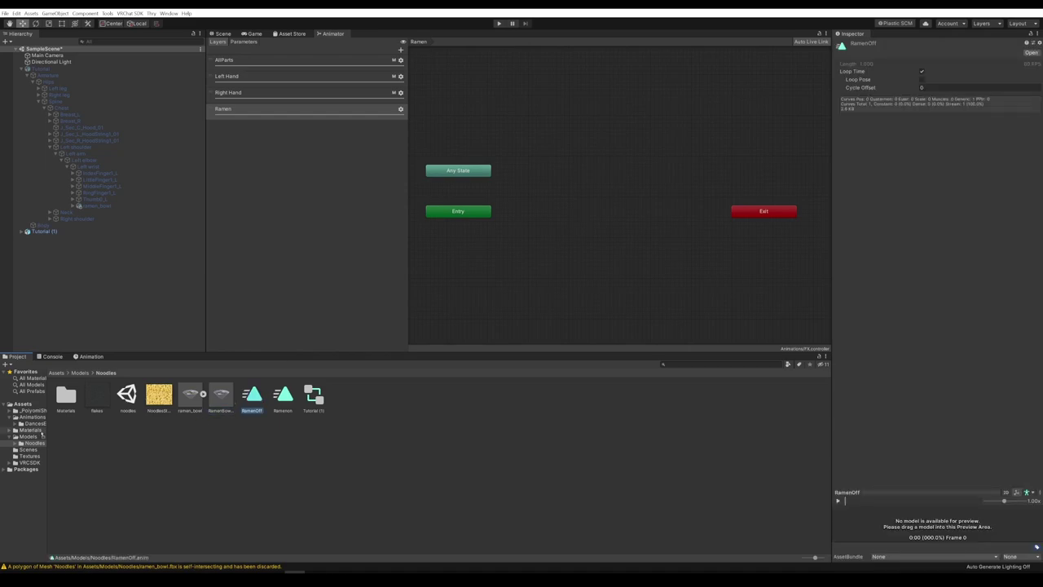
drag(24, 417, 27, 420)
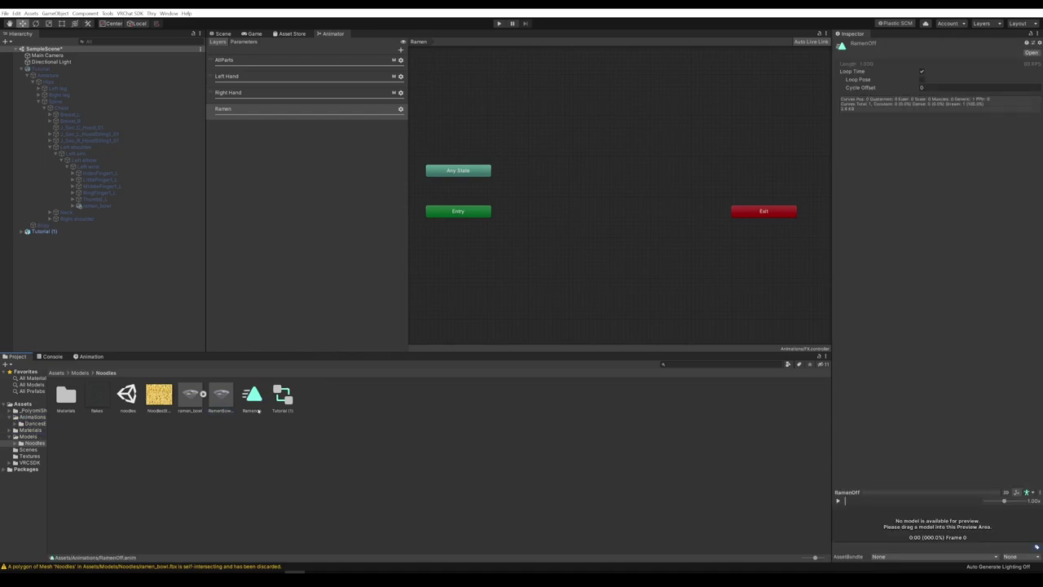
click(31, 417)
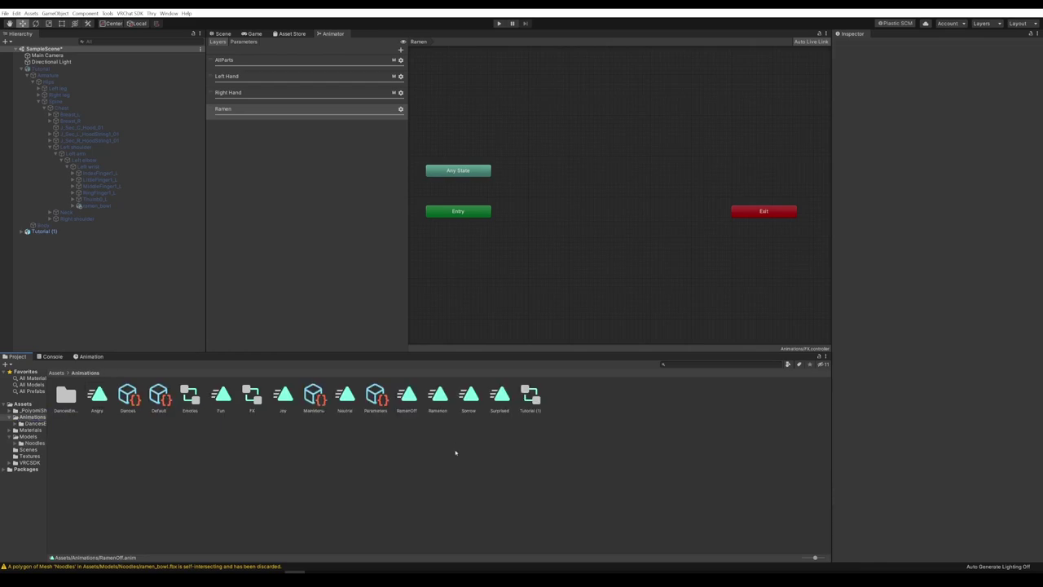
- Add RamenOff as the default state and Ramenon as a second state in the Ramen layer, with Ramenon stacked above RamenOff
drag(406, 396, 576, 218)
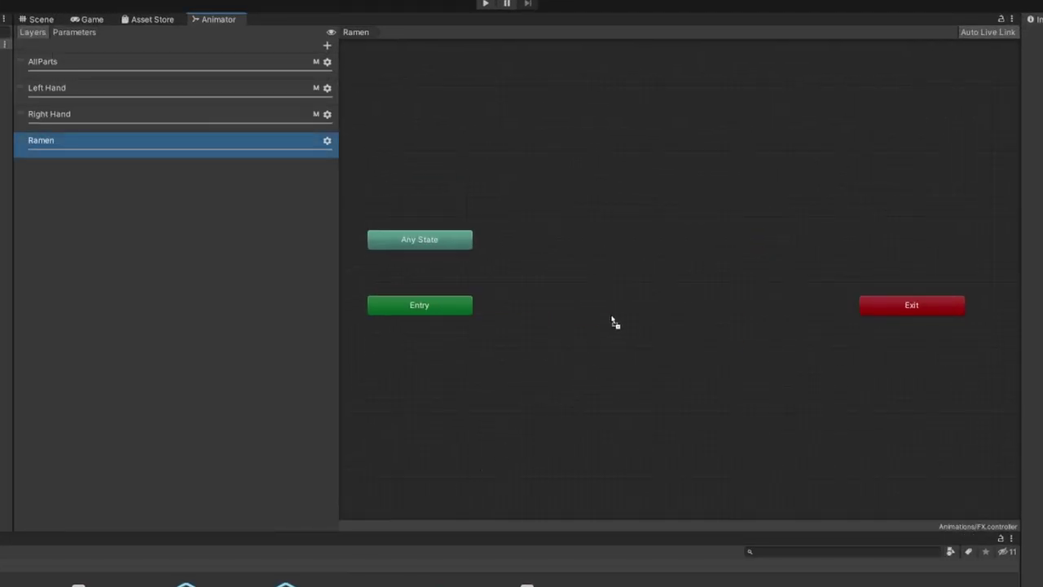
drag(611, 316, 610, 315)
drag(527, 583, 638, 270)
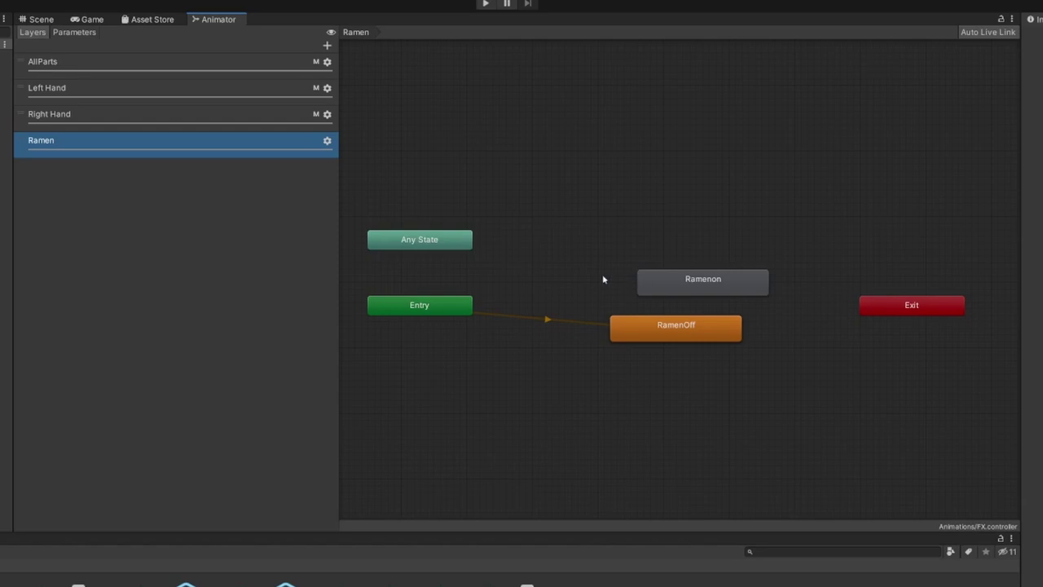
drag(698, 284, 679, 282)
click(663, 331)
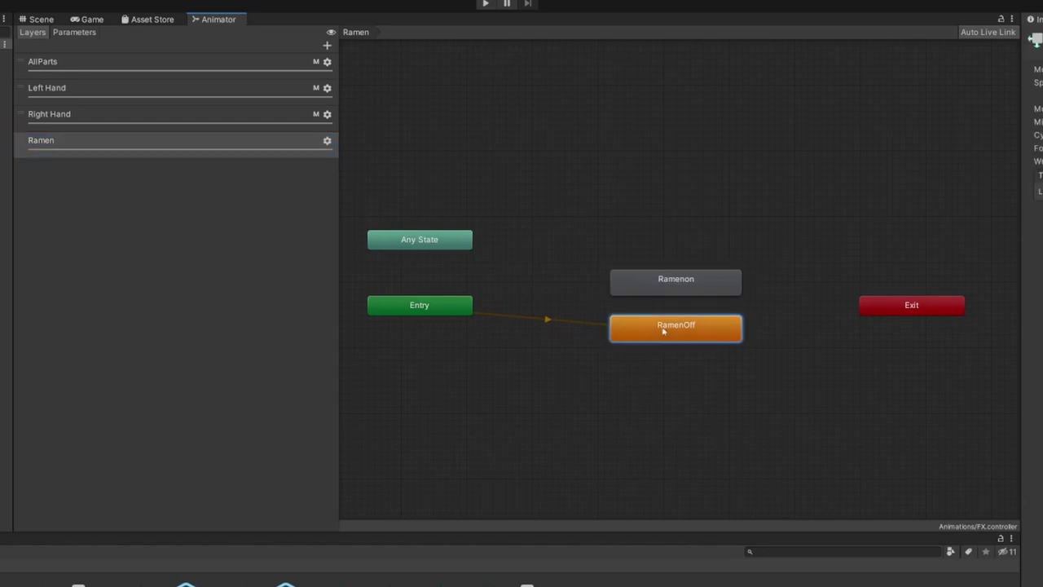
mouse_move(663, 331)
mouse_down()
mouse_move(668, 323)
mouse_move(663, 337)
mouse_up()
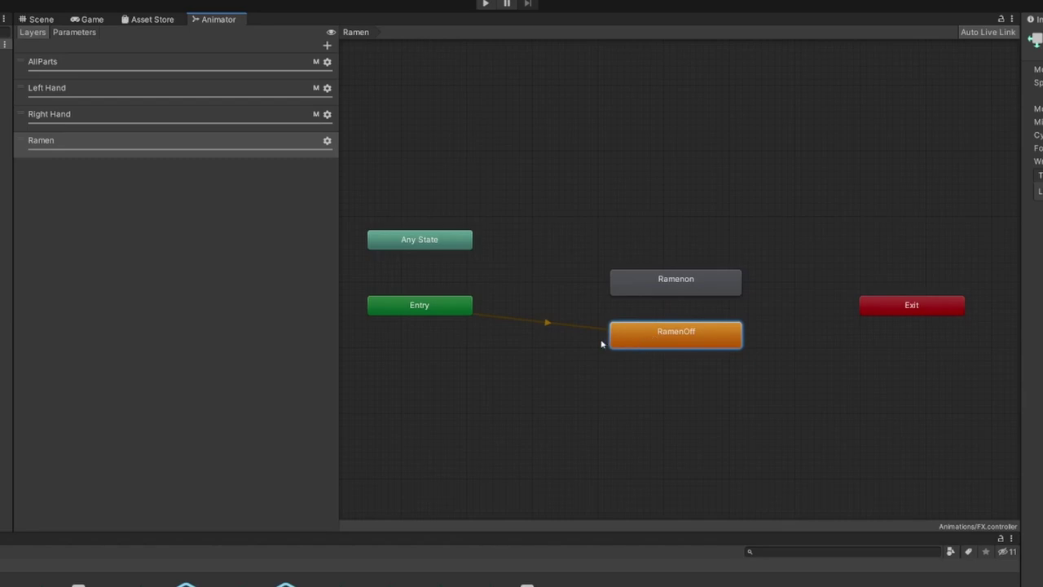
- Make a transition from the RamenOff state to the Ramenon state
right_click(653, 335)
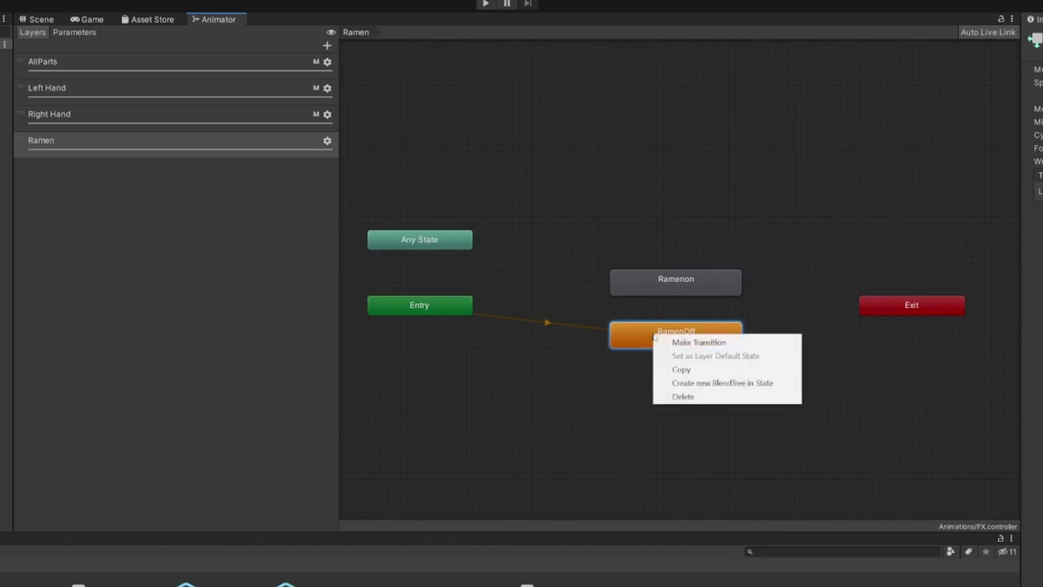
click(693, 343)
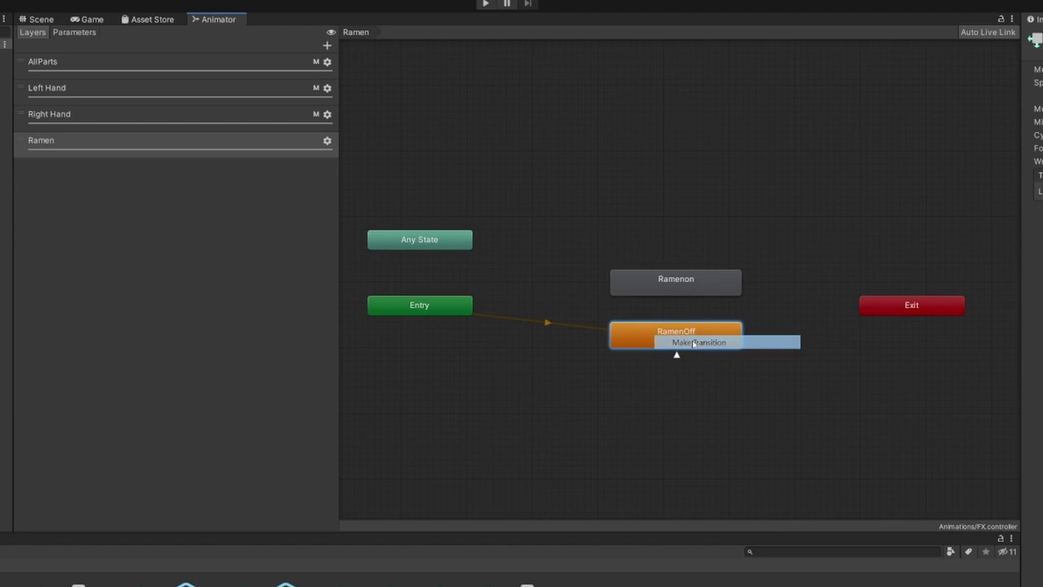
click(677, 295)
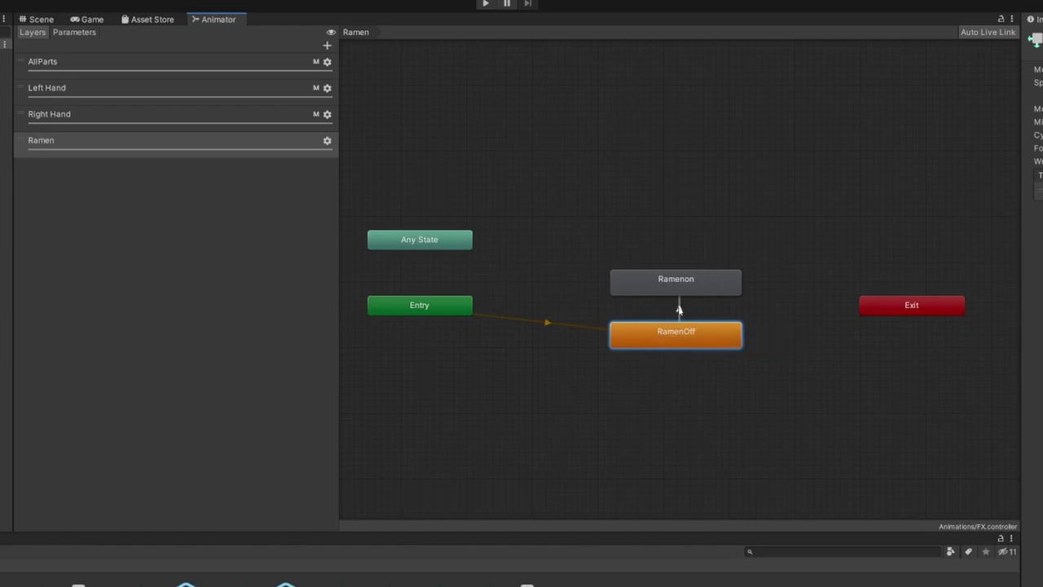
- Give the RamenOff to Ramenon transition the condition Ramen Equals 1
click(679, 308)
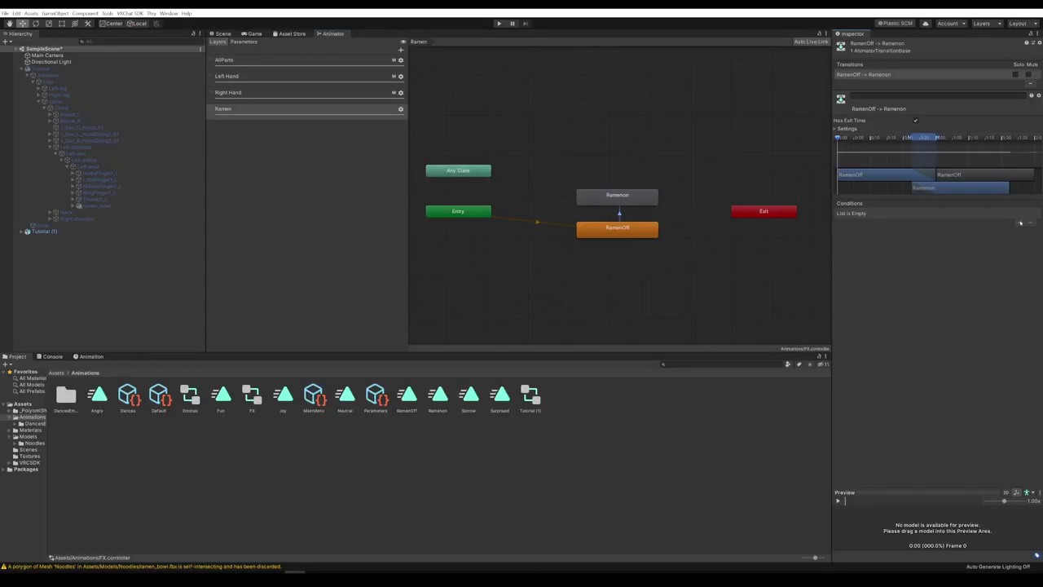
click(1019, 222)
click(922, 215)
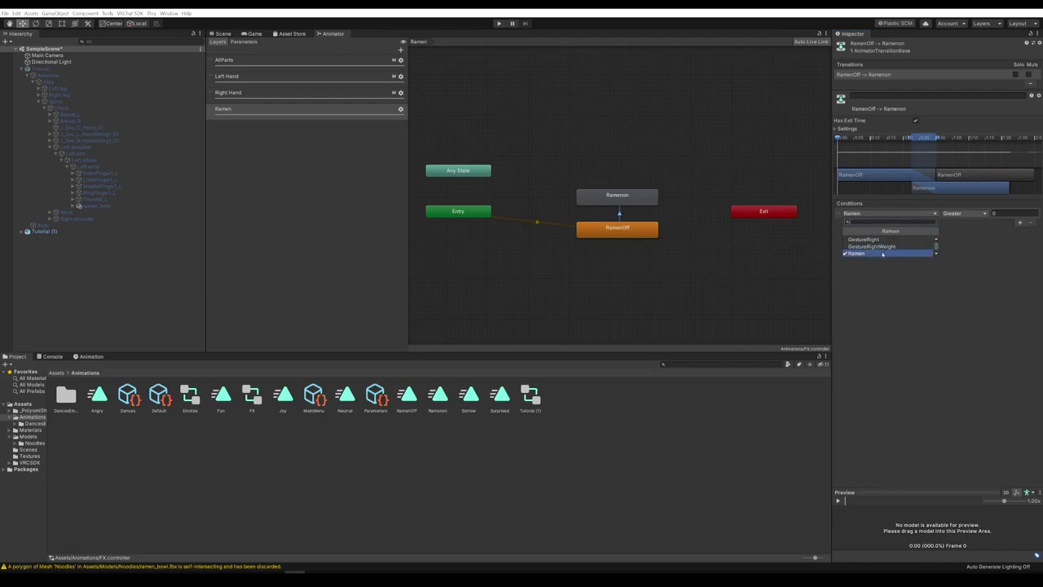
click(883, 254)
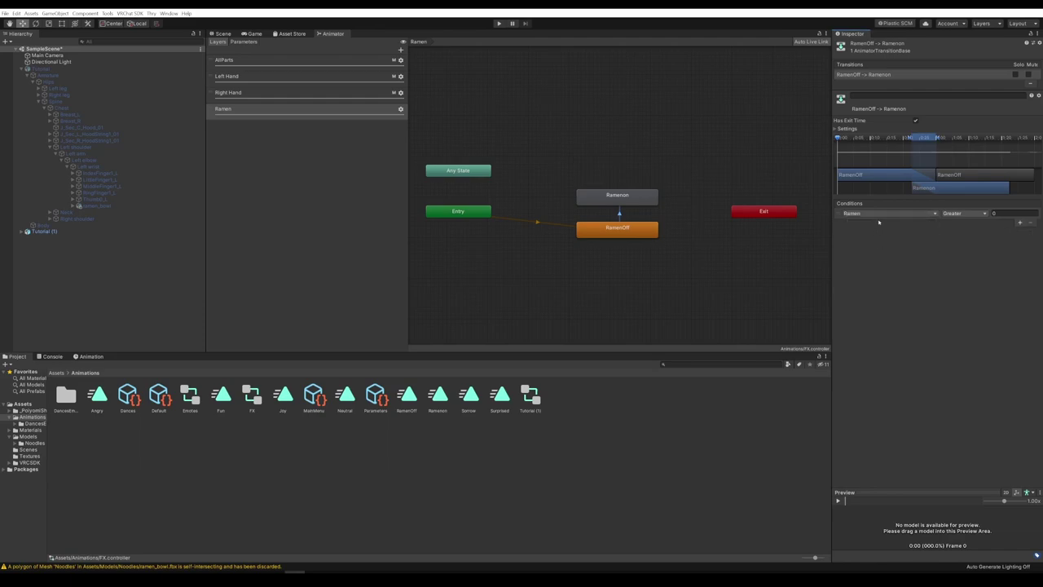
click(959, 214)
click(969, 236)
key(Return)
- Make a return transition from the Ramenon state to the RamenOff state
click(632, 198)
right_click(632, 197)
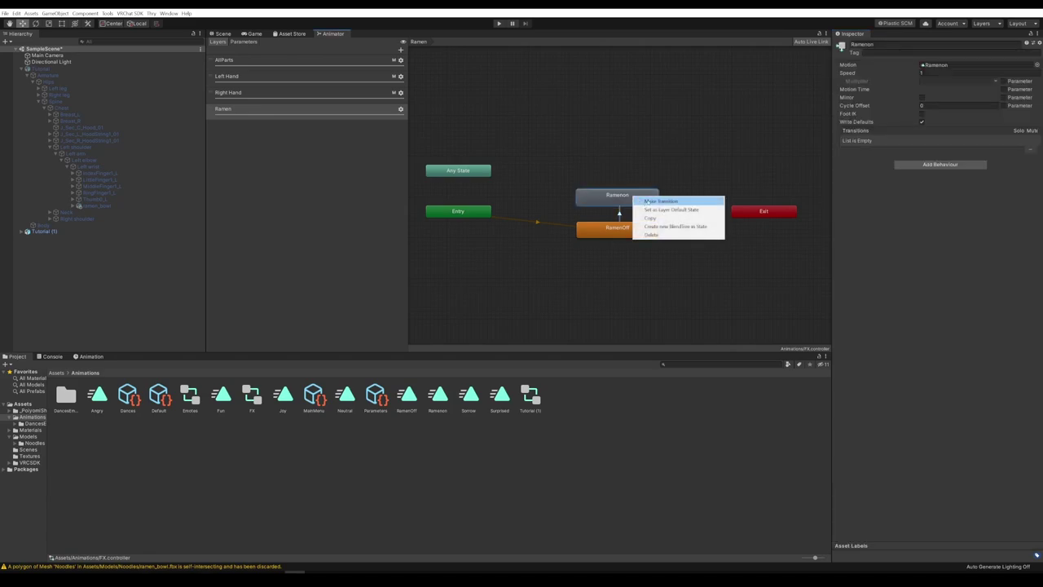
click(652, 201)
click(623, 233)
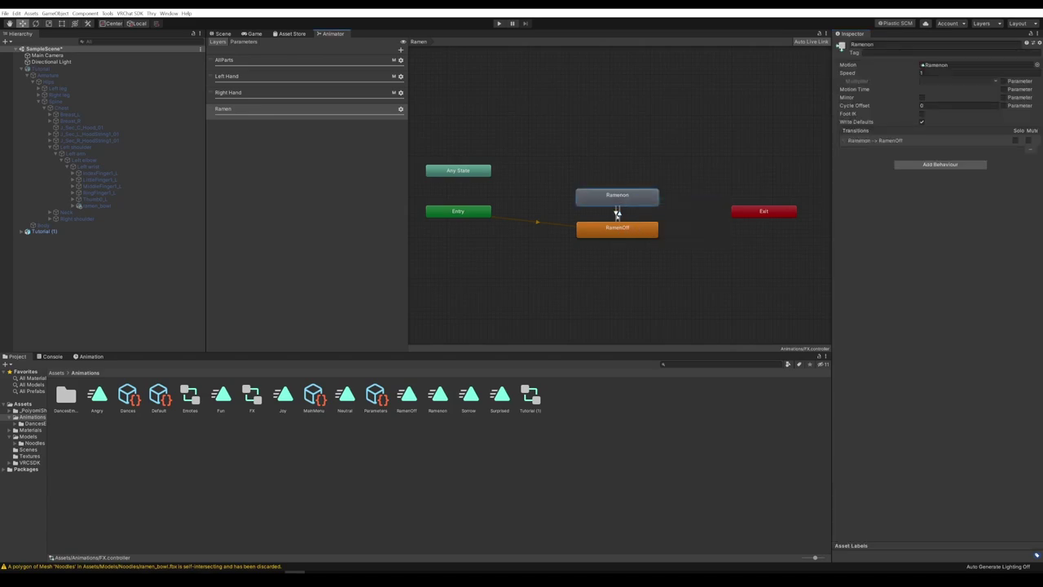
click(618, 231)
- Add a condition on the Ramen parameter to the Ramenon to RamenOff transition, using the Equals comparison
click(618, 213)
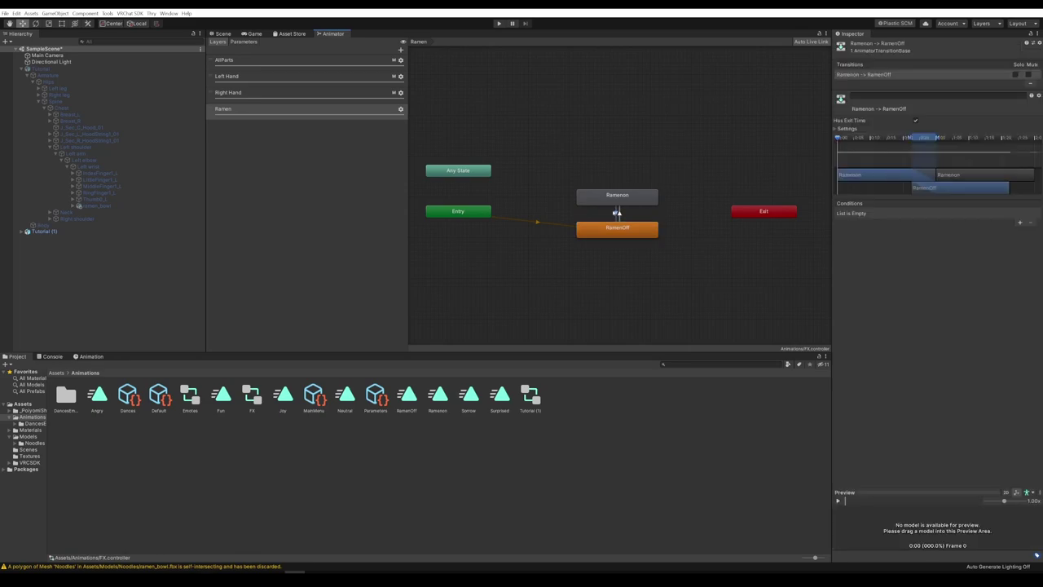
click(1019, 222)
click(888, 213)
click(868, 249)
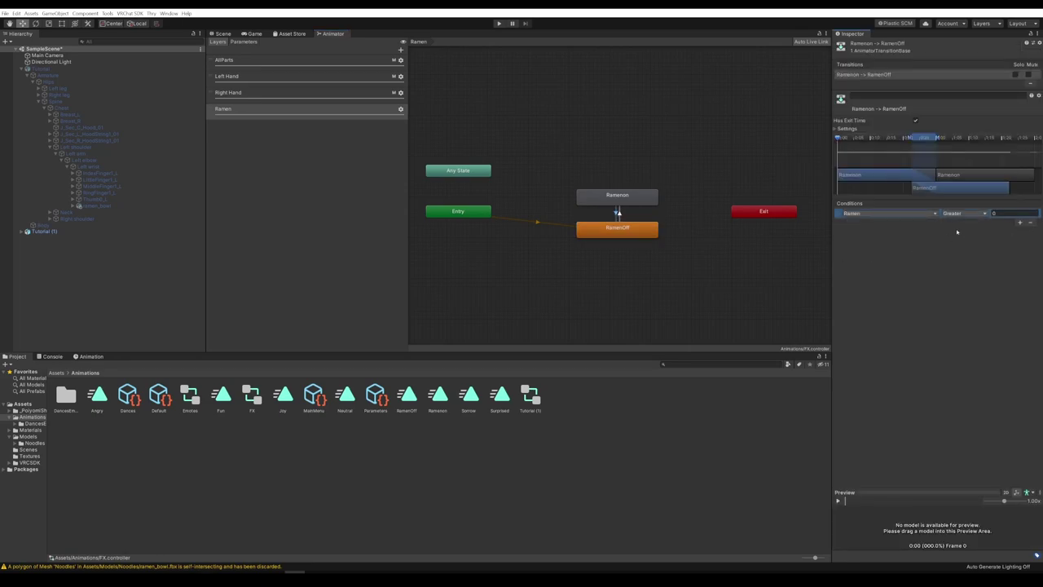
click(964, 212)
click(963, 245)
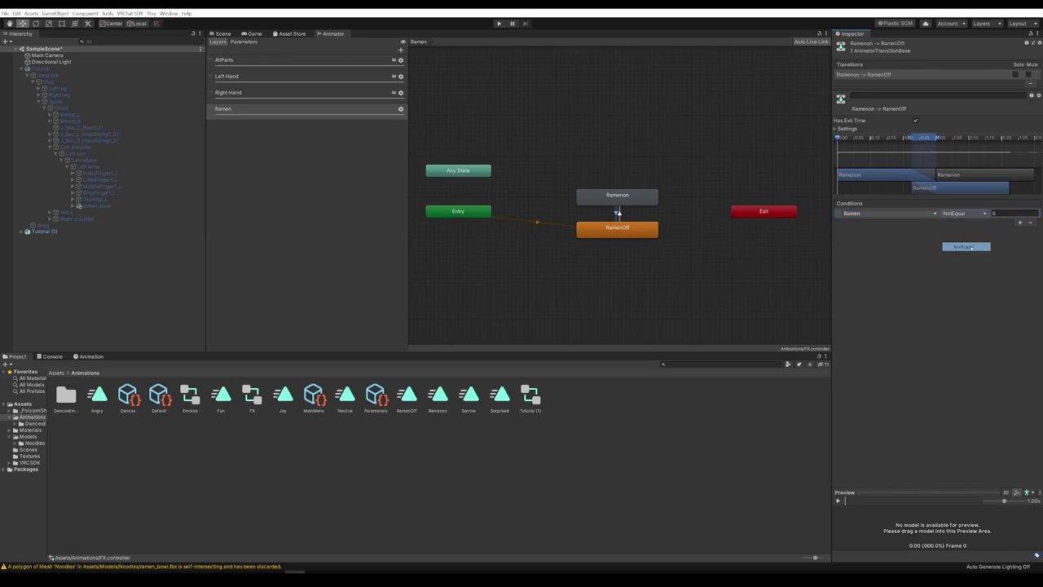
click(999, 214)
text(1)
click(964, 214)
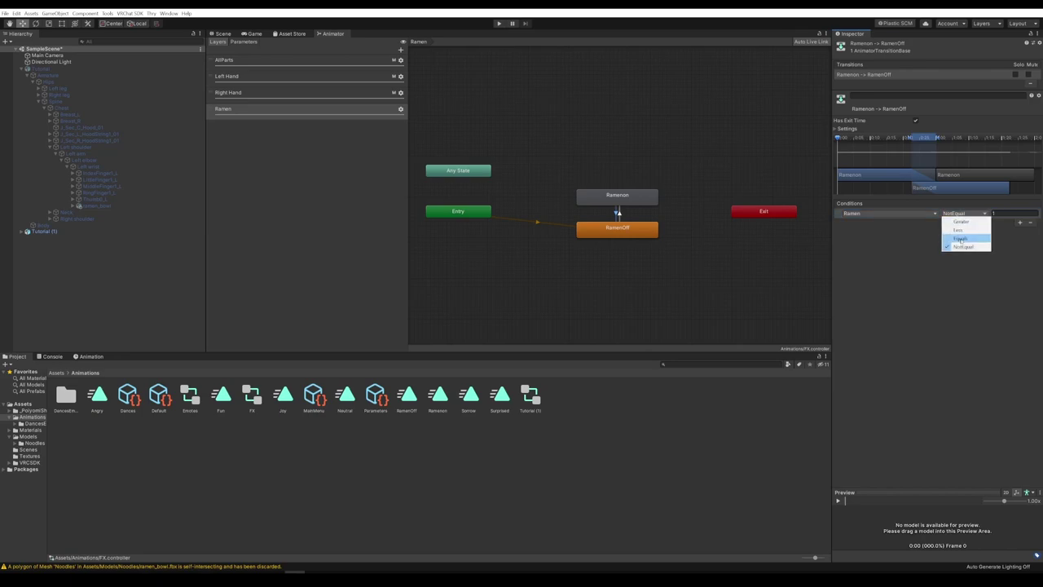
click(963, 239)
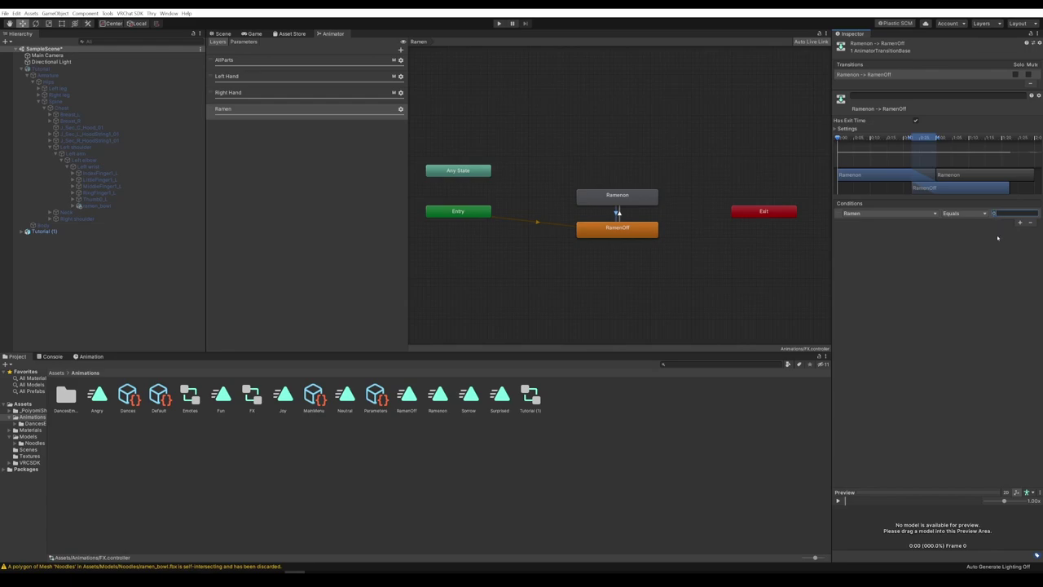
click(998, 238)
- Disable Has Exit Time on the RamenOff to Ramenon transition
click(616, 214)
click(917, 121)
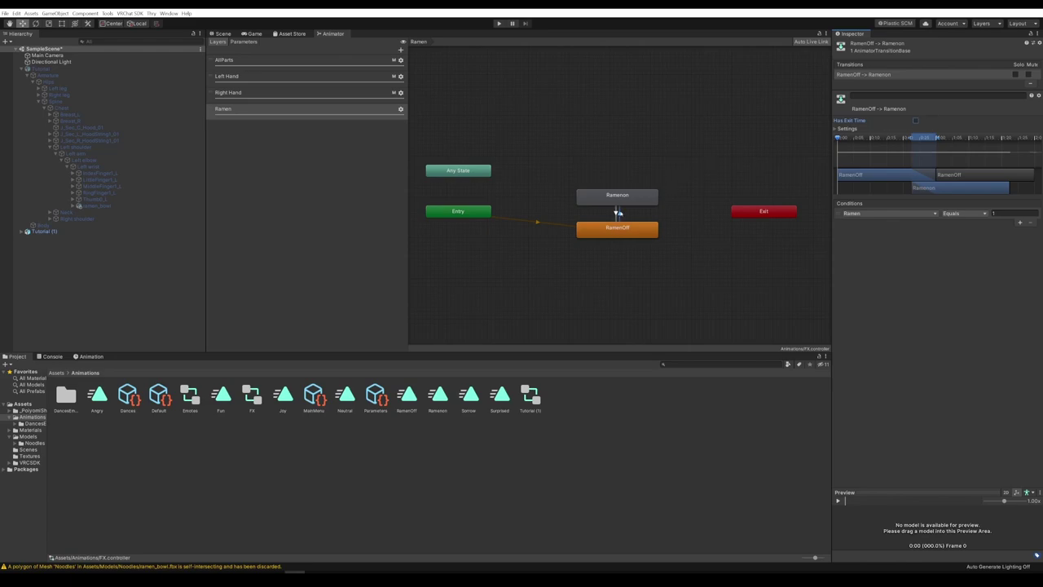
- Add an expression parameter named Ramen to the avatar's Parameters asset
click(238, 239)
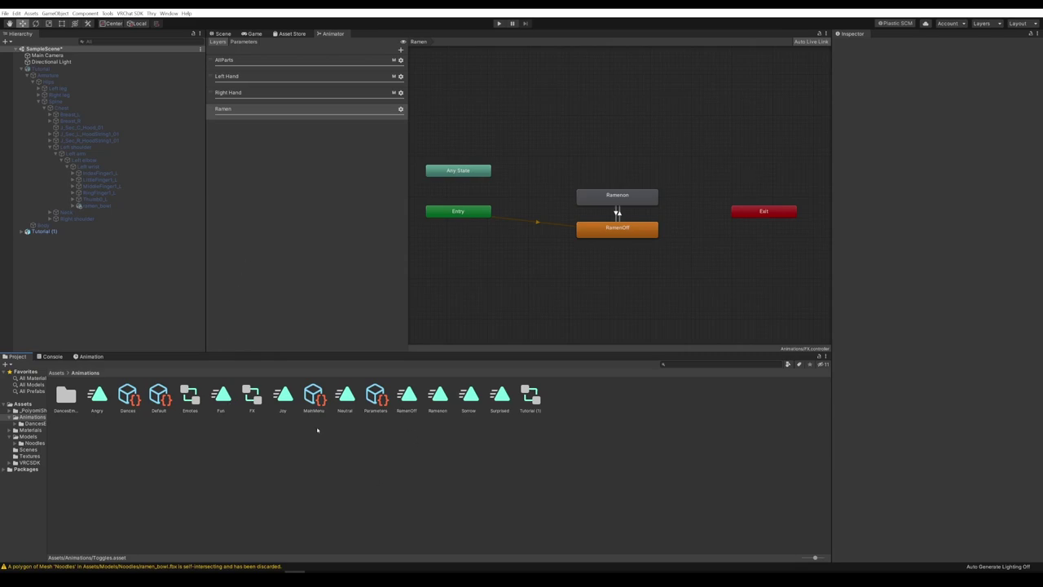
click(314, 396)
click(374, 396)
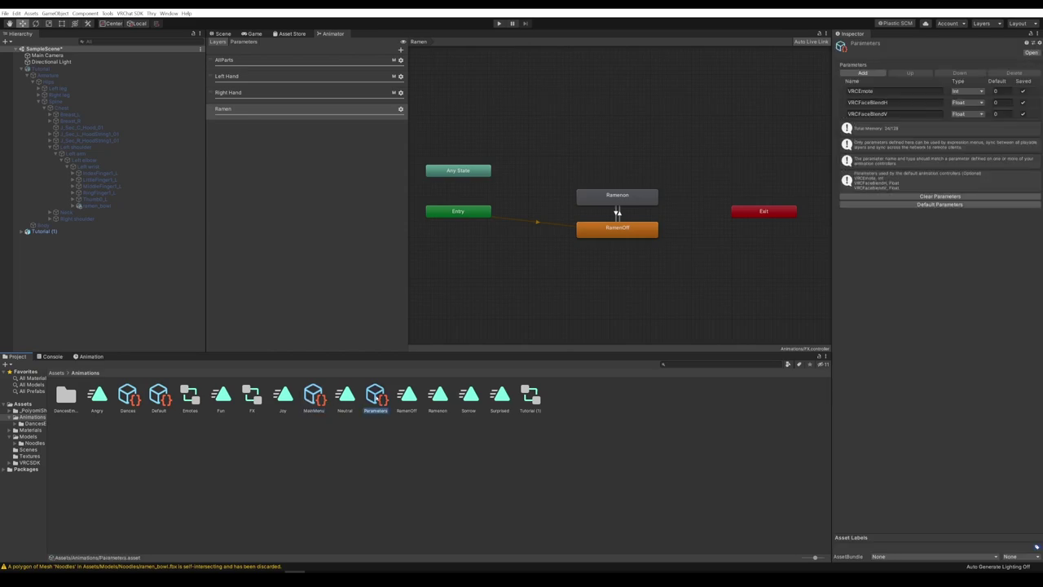
click(862, 72)
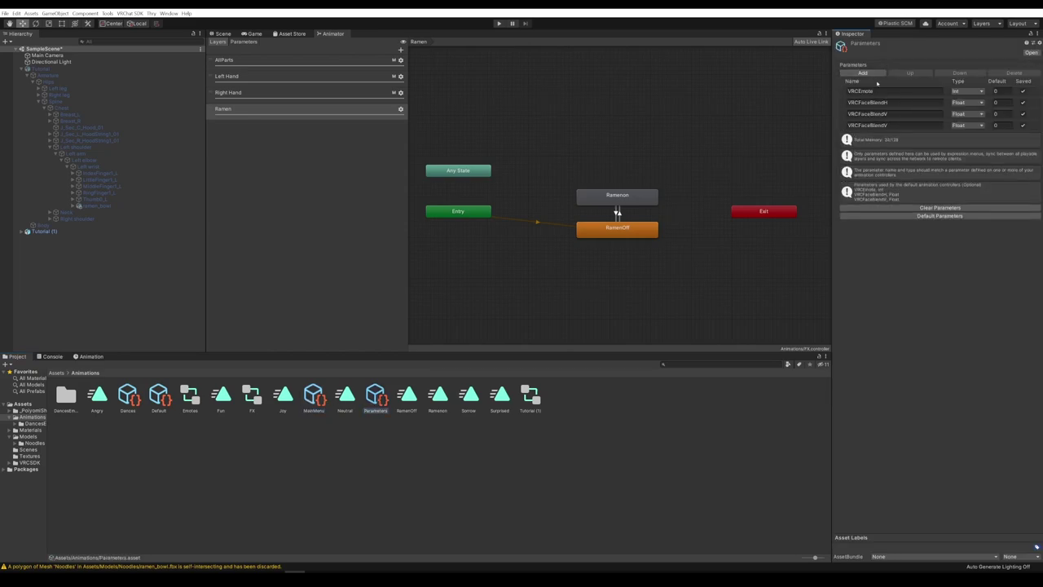
click(894, 125)
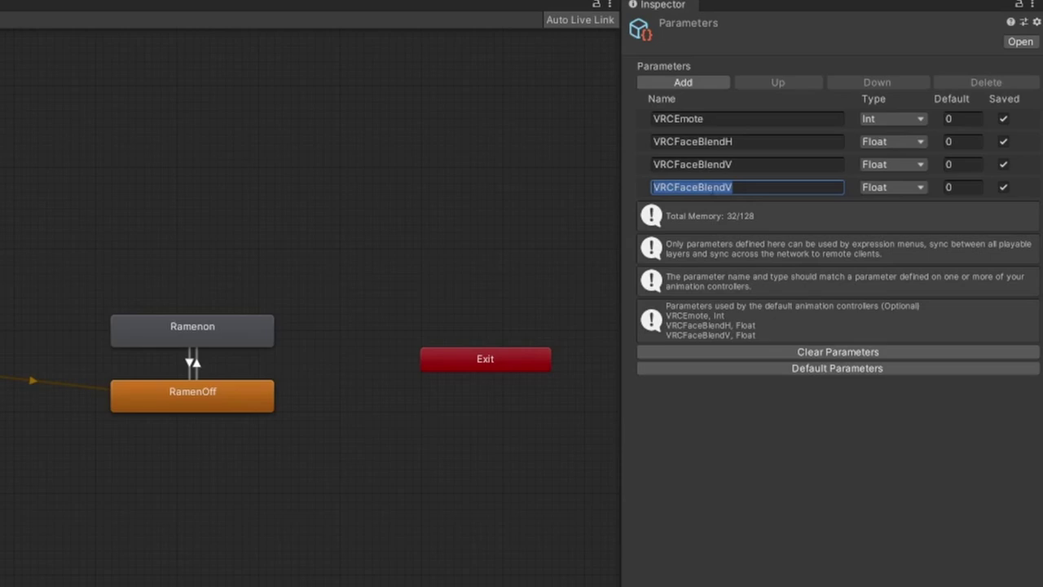
text(Ramen)
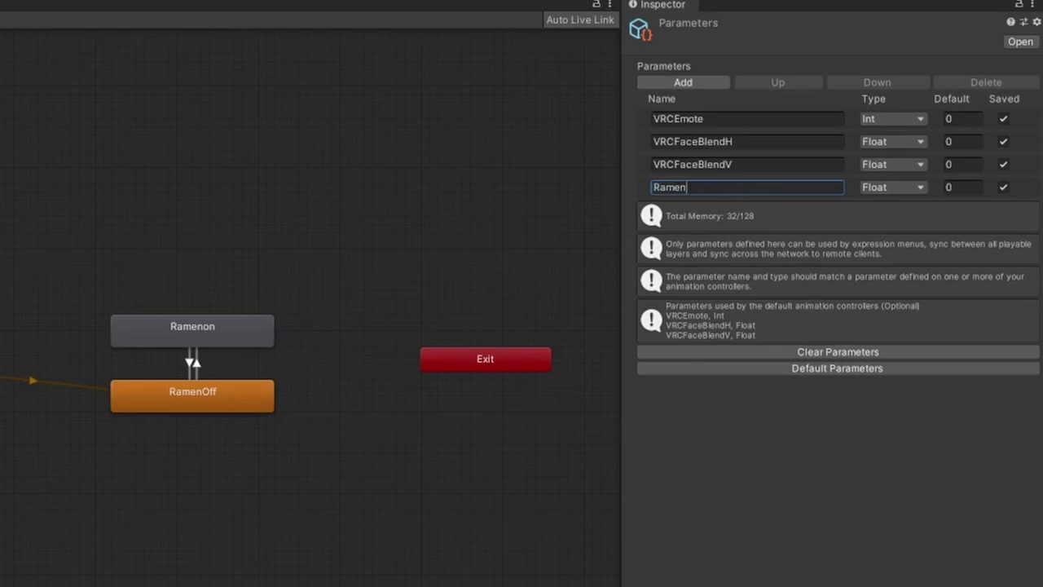
key(Return)
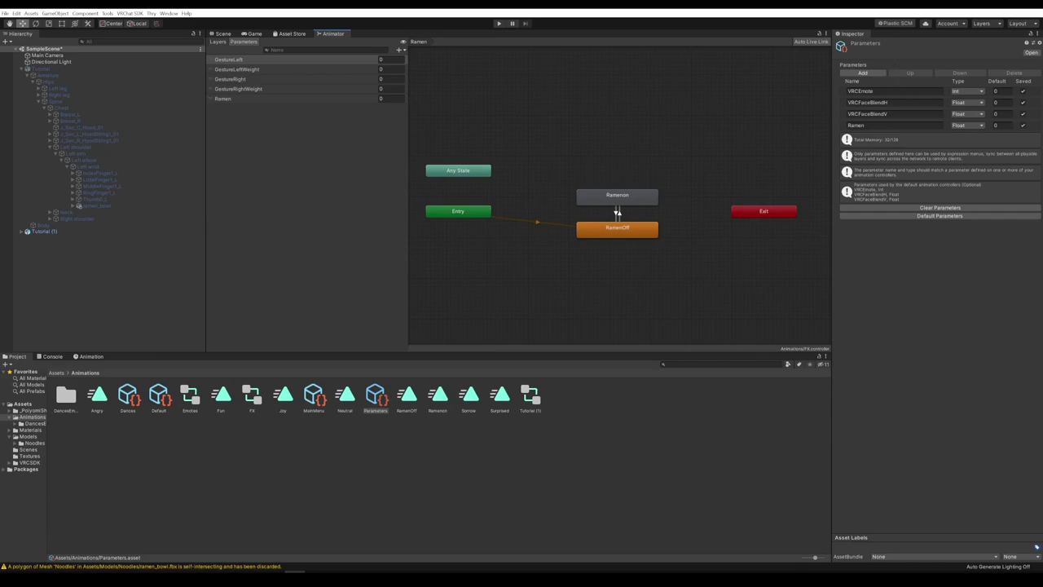
- Set the Ramen expression parameter's type to Int
click(863, 124)
click(864, 124)
click(974, 127)
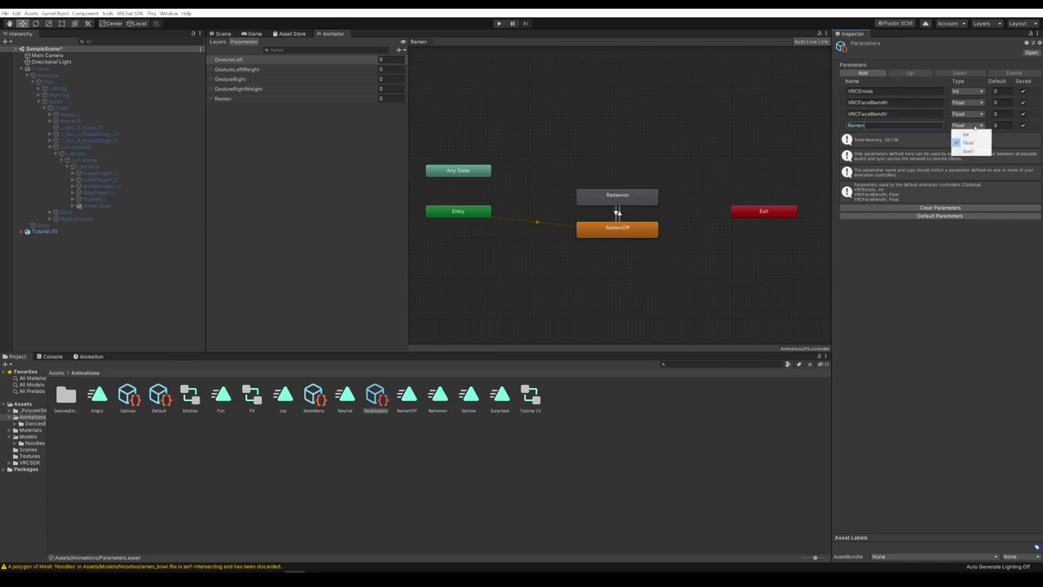
click(971, 135)
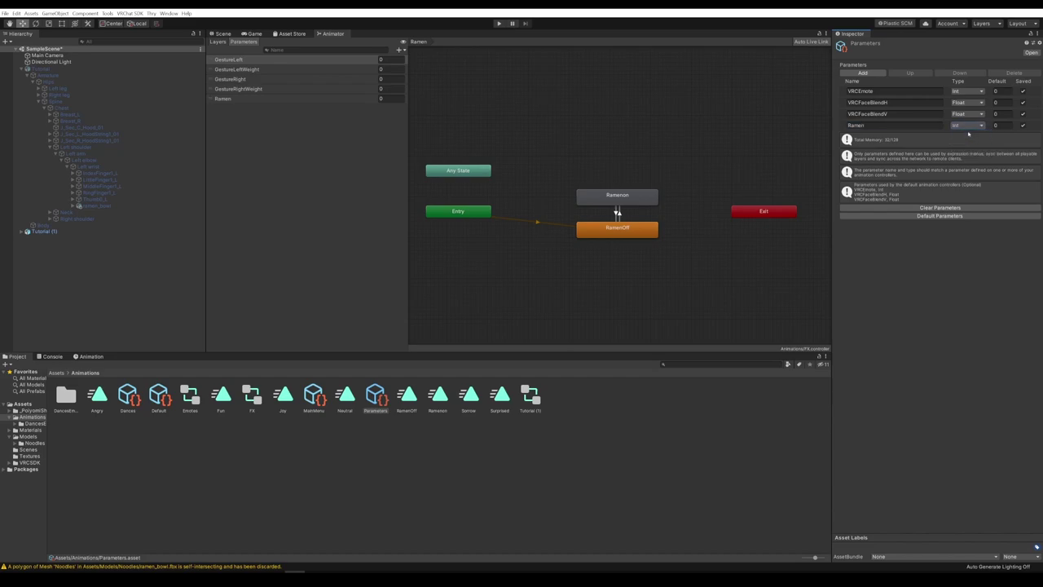
- Create a VRChat expressions menu asset named Toggles in the Animations folder
click(316, 398)
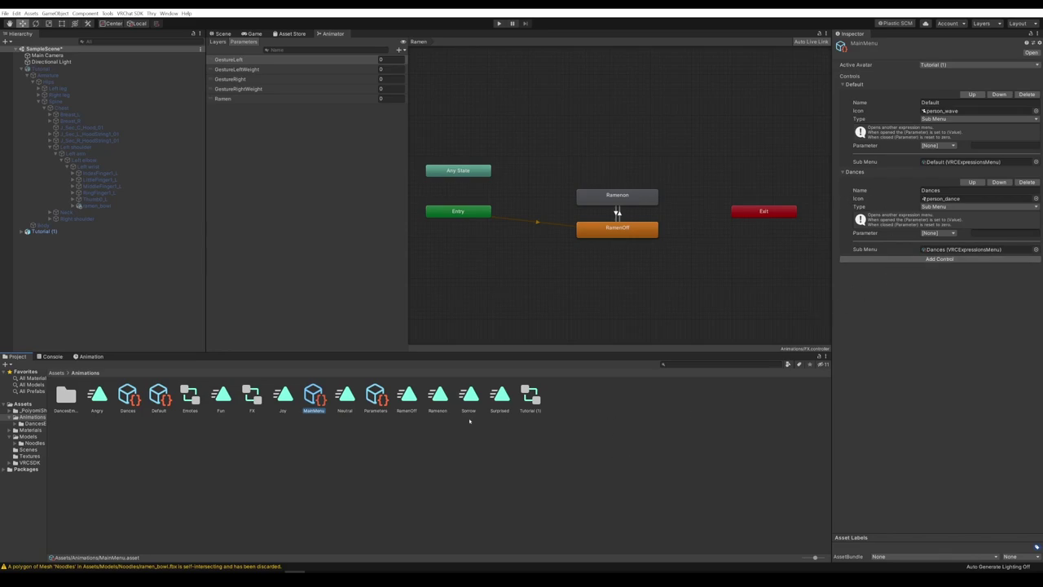
right_click(558, 400)
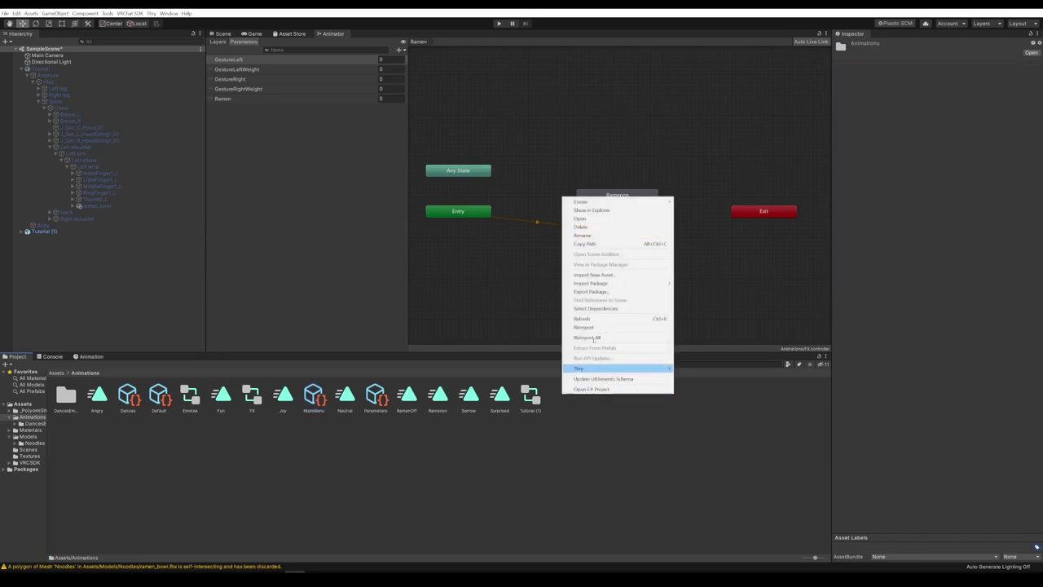
mouse_move(619, 201)
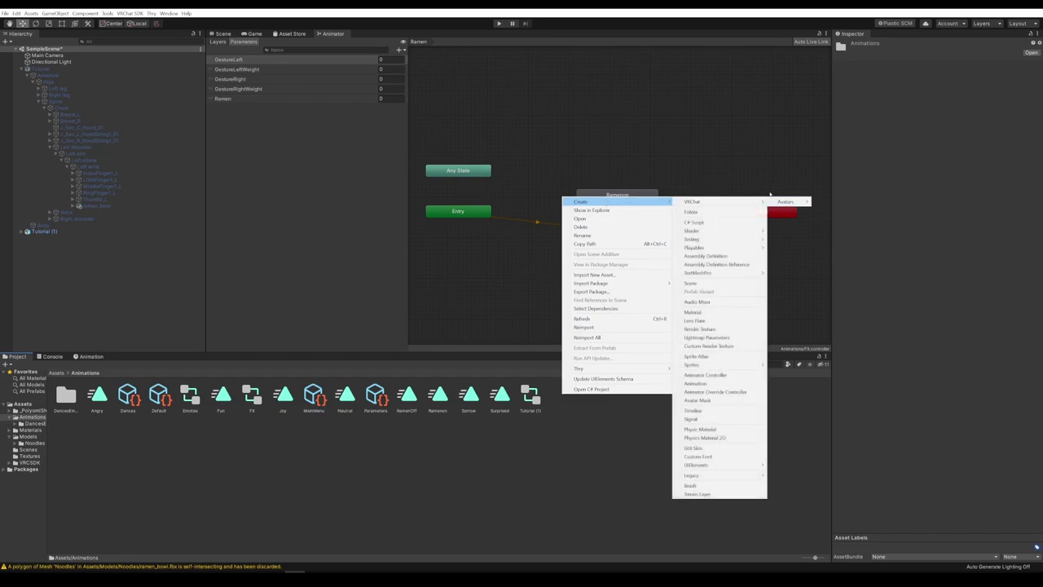
mouse_move(754, 201)
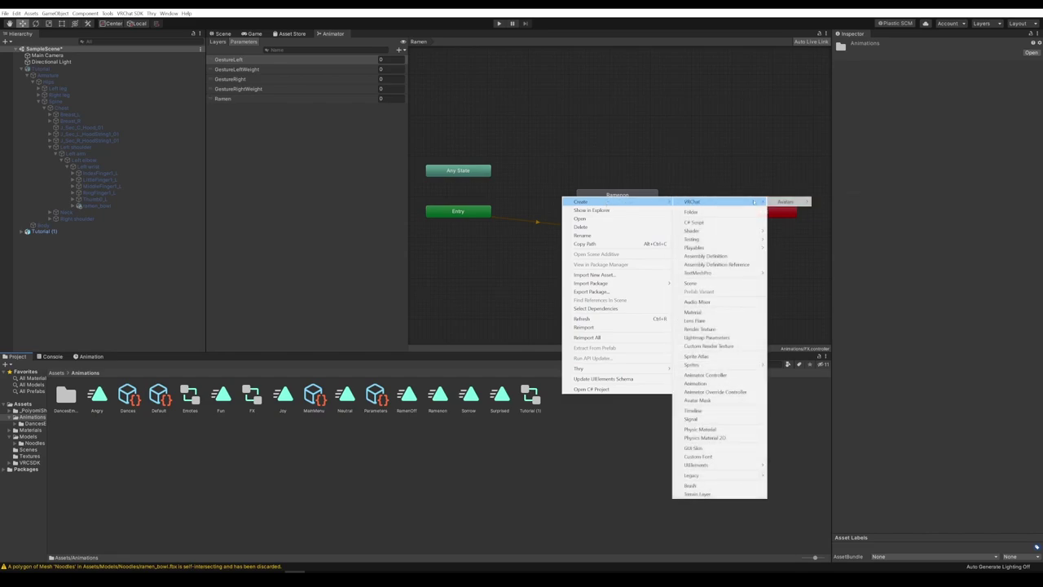
mouse_move(787, 201)
click(846, 209)
text(Toggles)
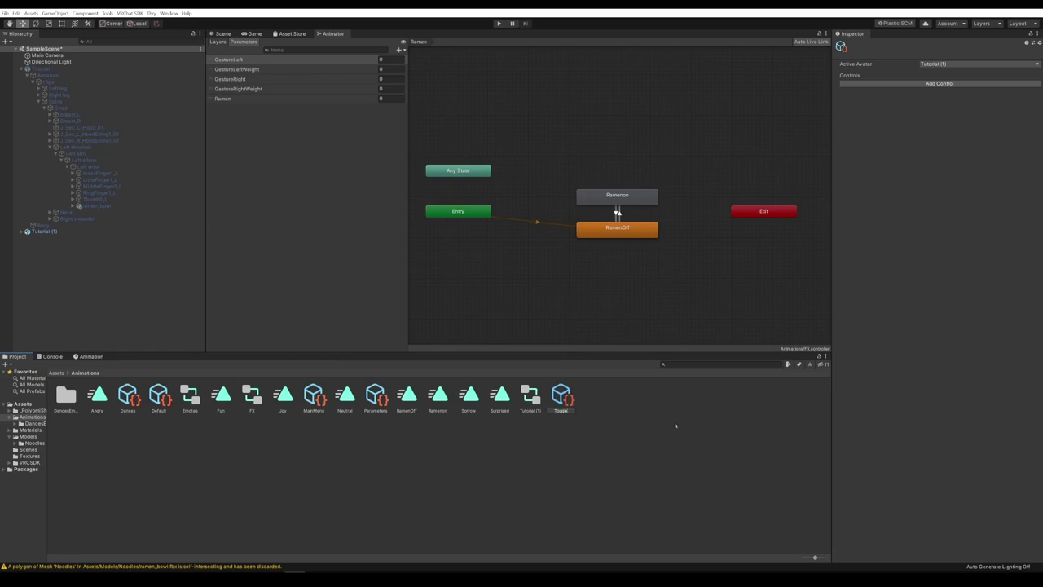
key(Return)
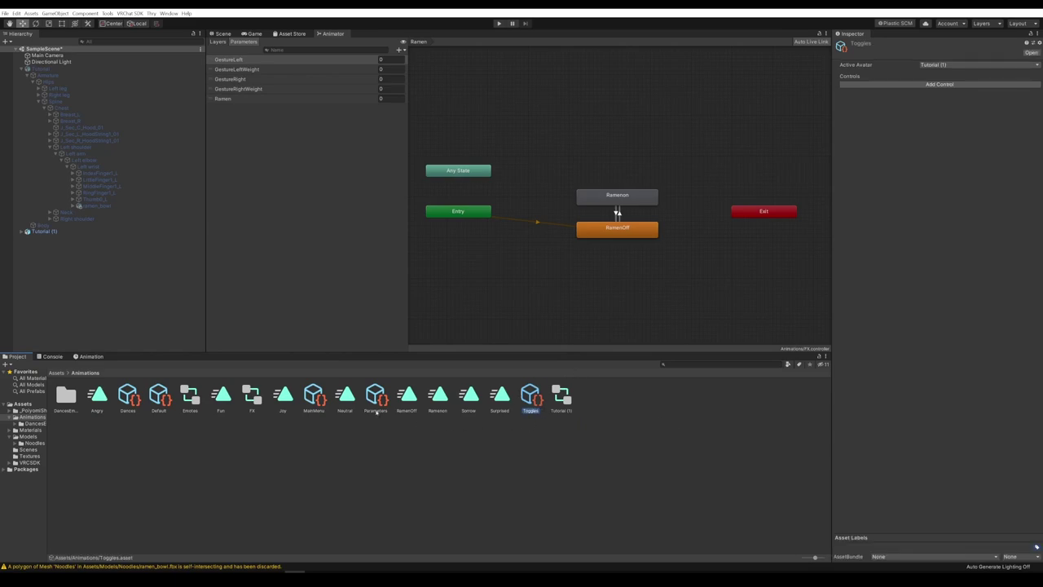
- Add a control named Toggles with the item_sword icon to the MainMenu expressions menu
click(314, 396)
click(909, 260)
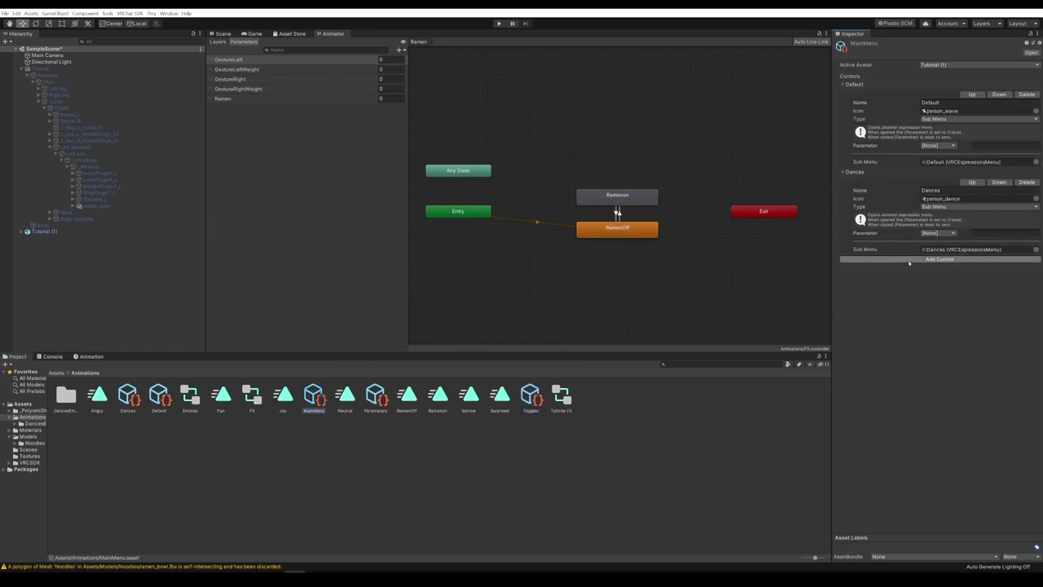
double_click(926, 277)
drag(954, 277, 821, 280)
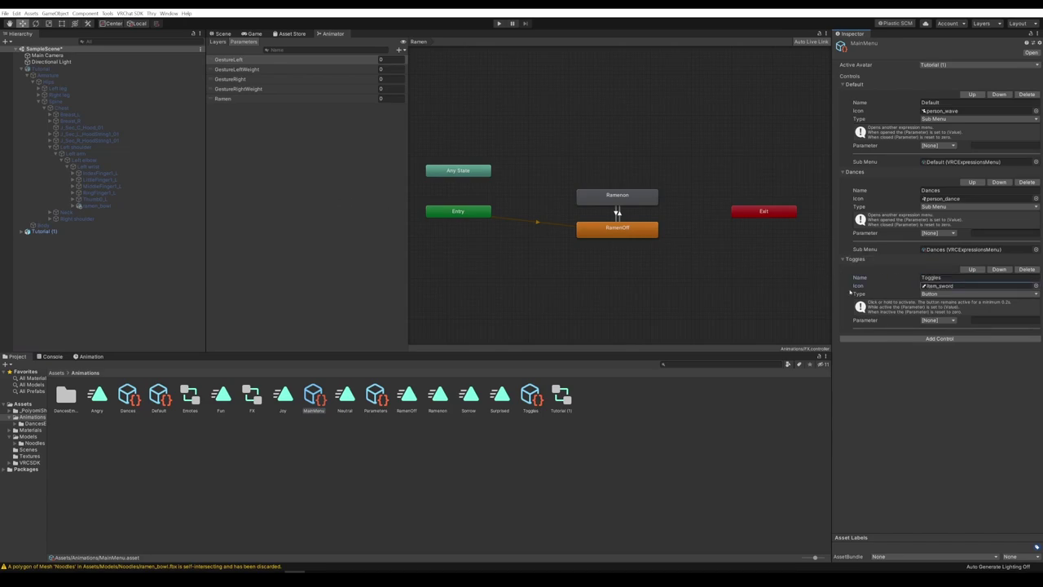
- Make the Toggles control a Sub Menu and assign the Toggles expressions menu to it
click(956, 295)
click(950, 318)
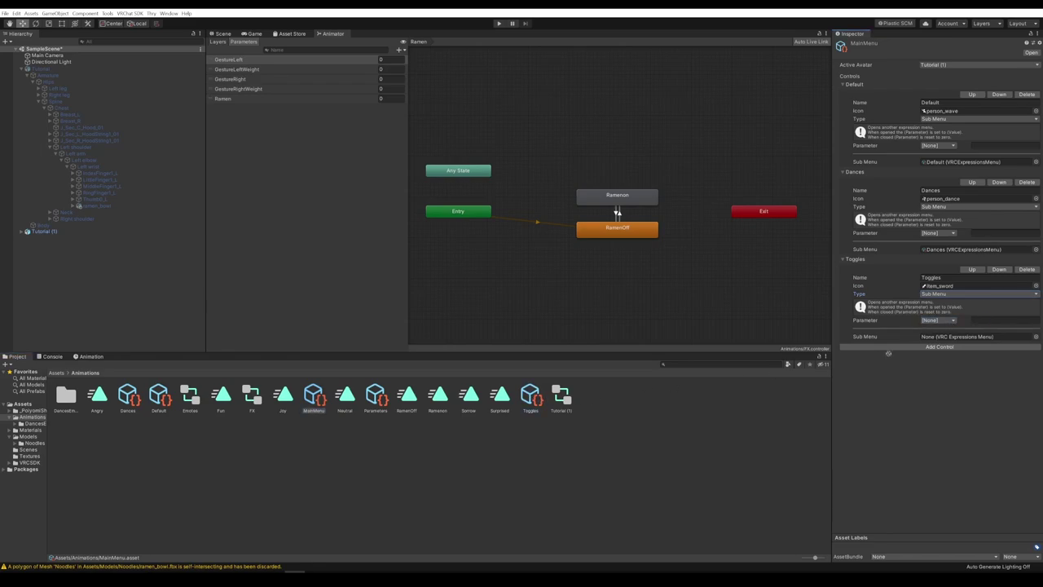
click(938, 337)
mouse_move(939, 340)
mouse_down()
mouse_move(901, 333)
mouse_move(942, 337)
mouse_up()
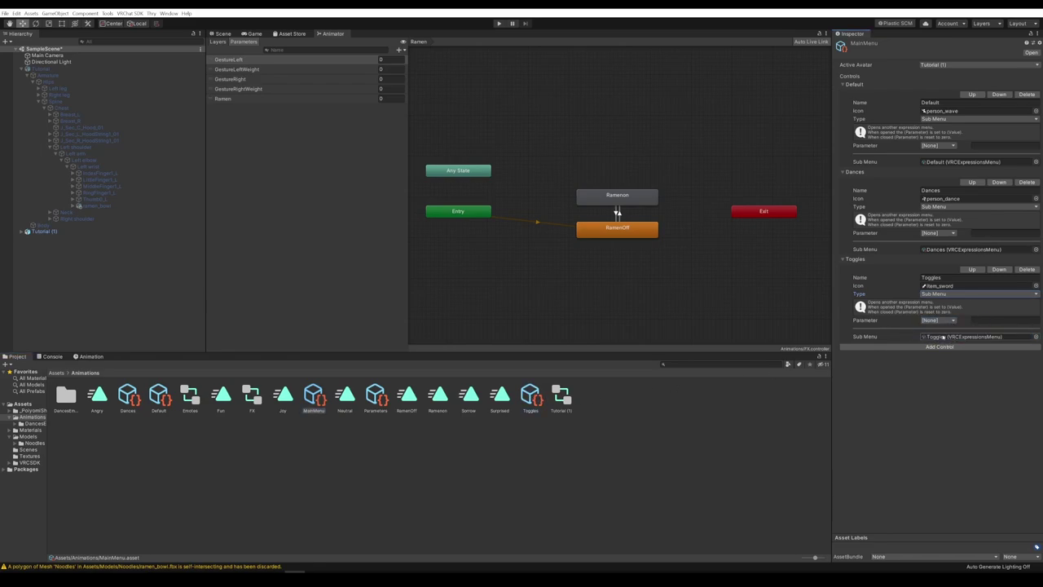
- Add a control named Ramen to the Toggles expressions menu
click(530, 397)
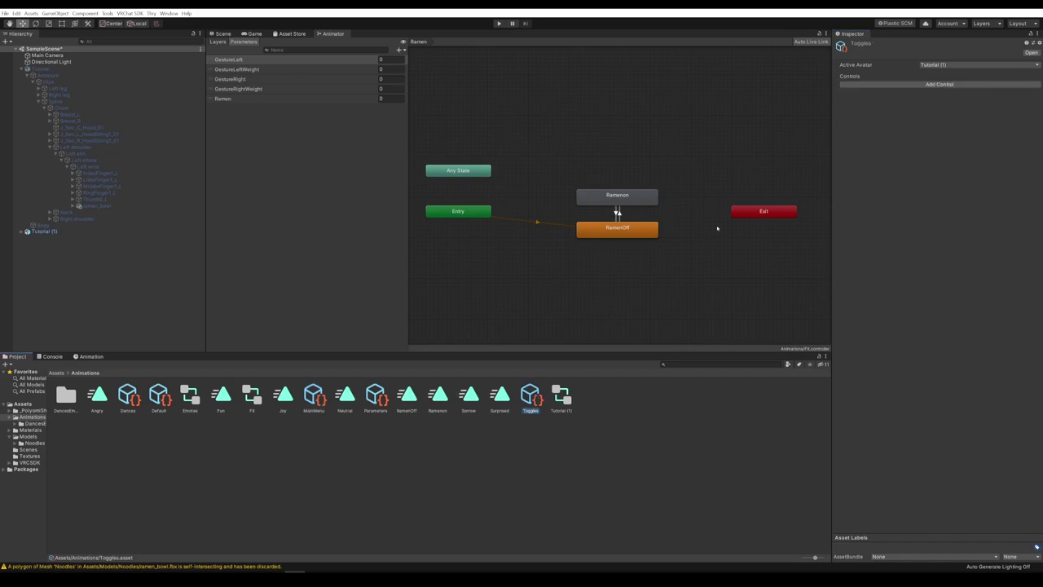
click(936, 85)
click(936, 103)
text(Ramen)
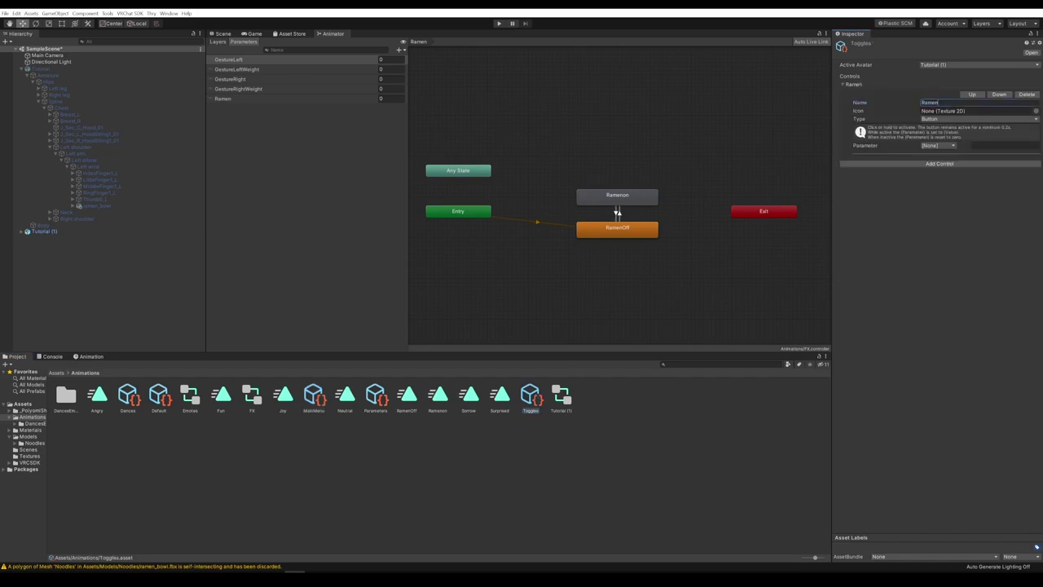
- Set the Ramen control's type to Toggle and link it to the Ramen Int parameter
click(969, 120)
click(937, 131)
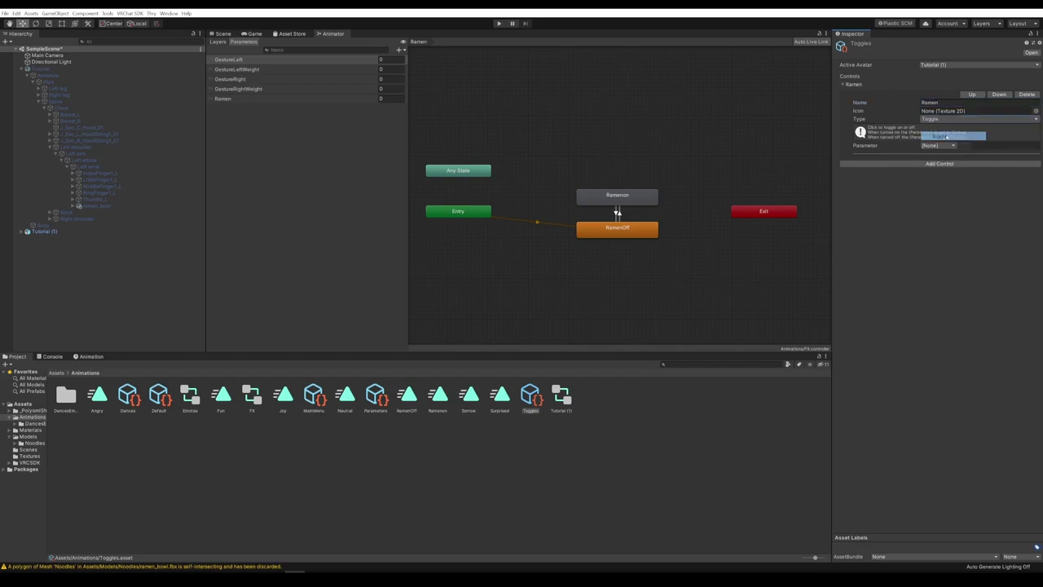
click(949, 147)
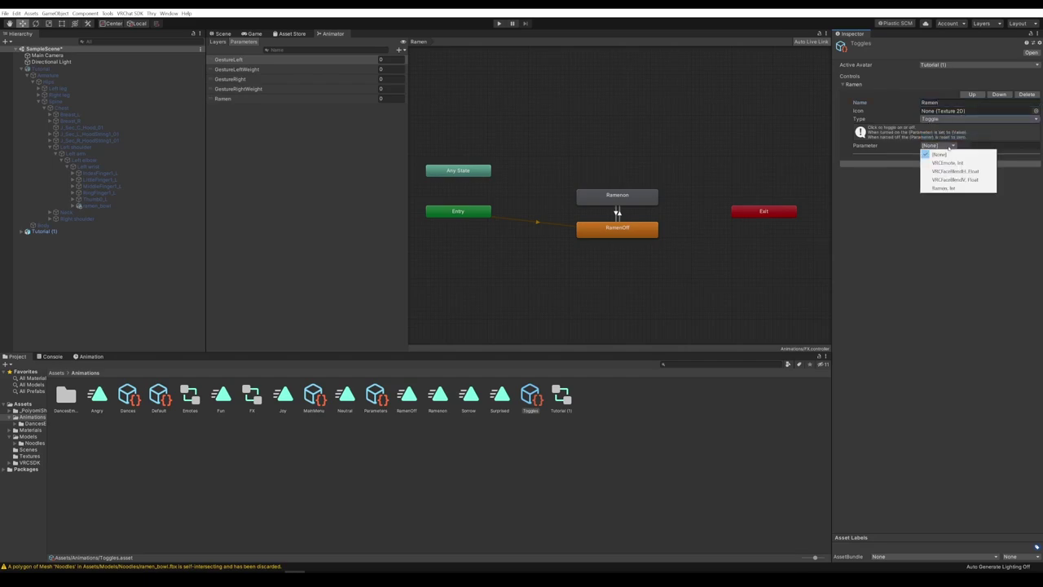
click(949, 186)
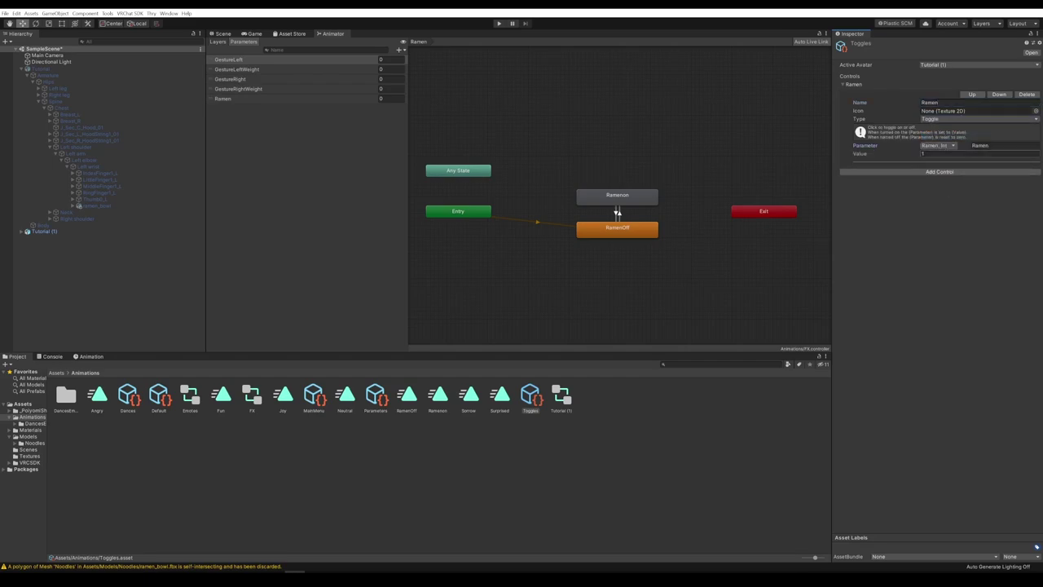
- Select the inactive Tutorial (1) avatar copy in the scene hierarchy
click(316, 395)
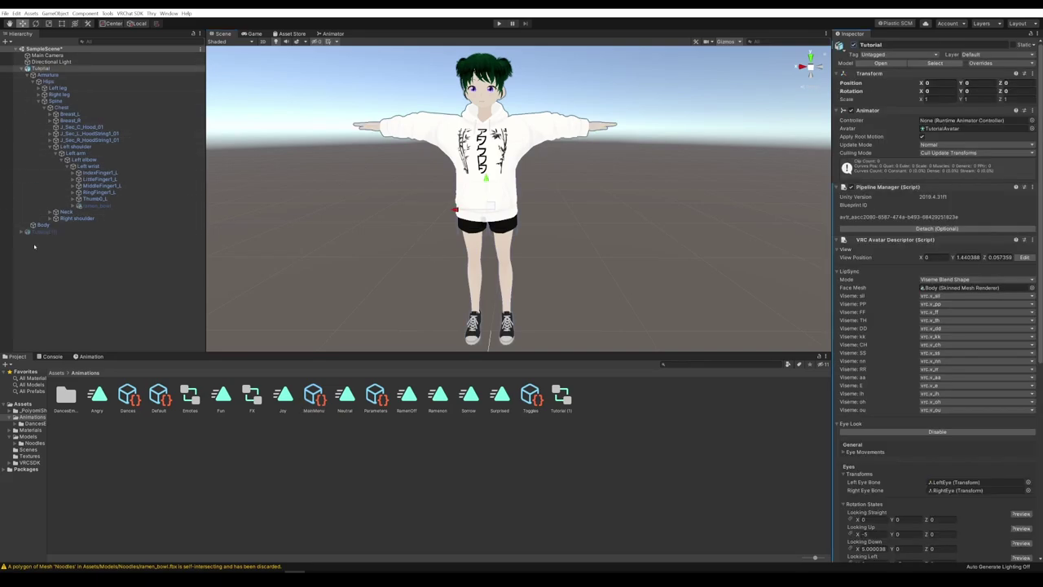
click(45, 232)
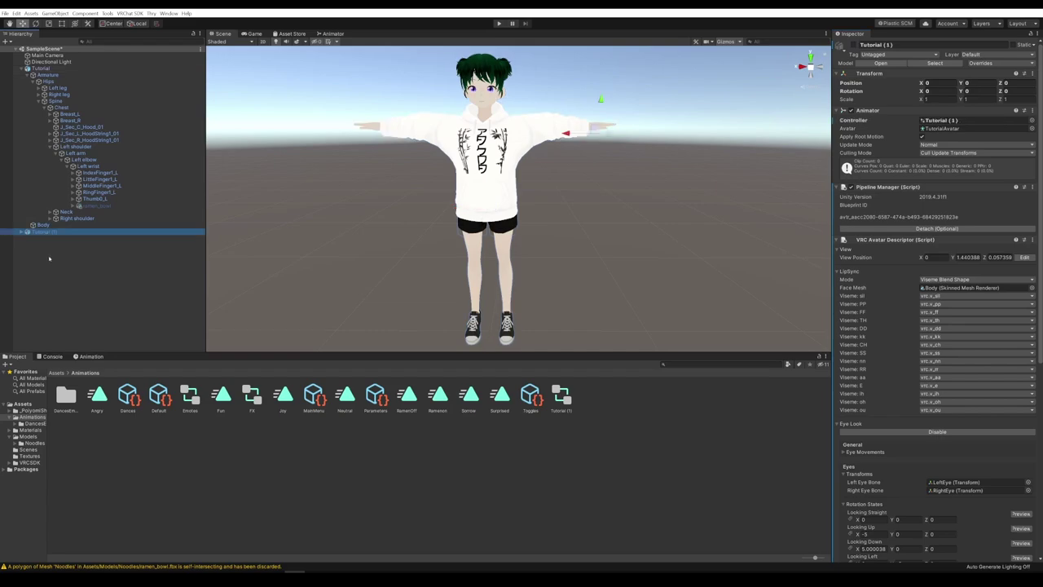